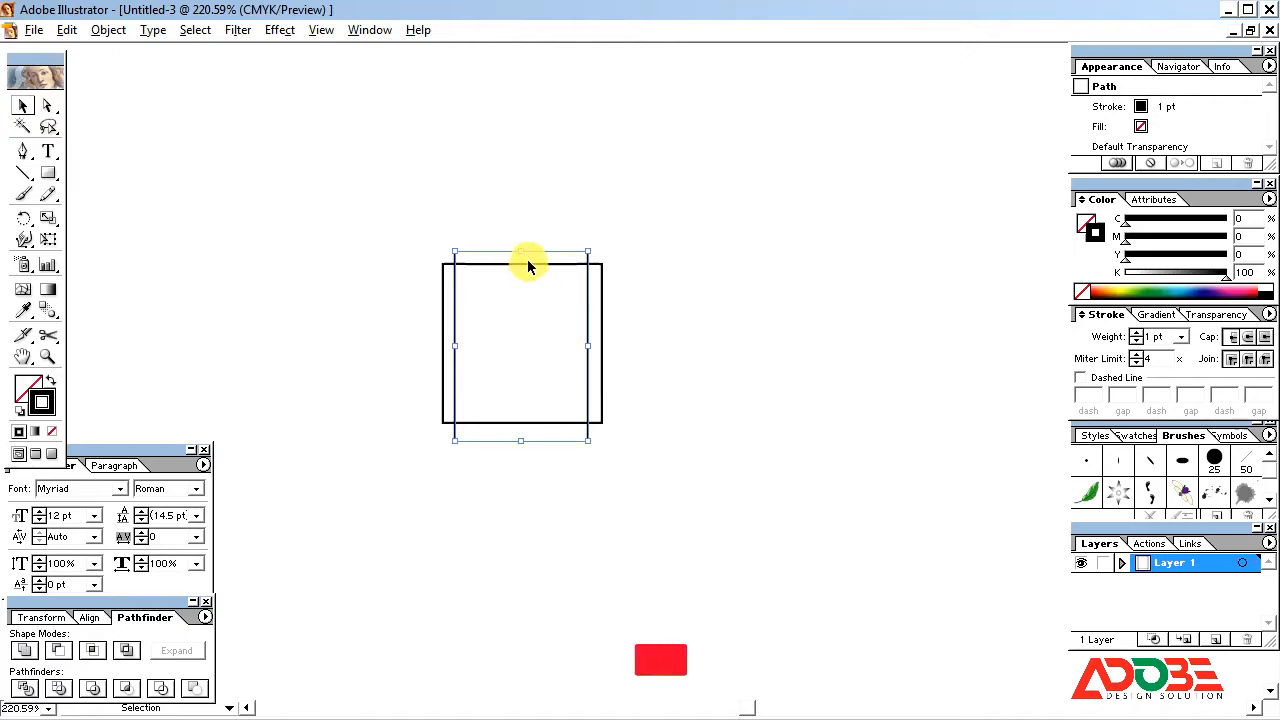
# Extend the two vertical lines slightly upward, then paste a copy of them in front and rotate it 90 degrees.
pyautogui.moveTo(522, 249); pyautogui.dragTo(522, 244)
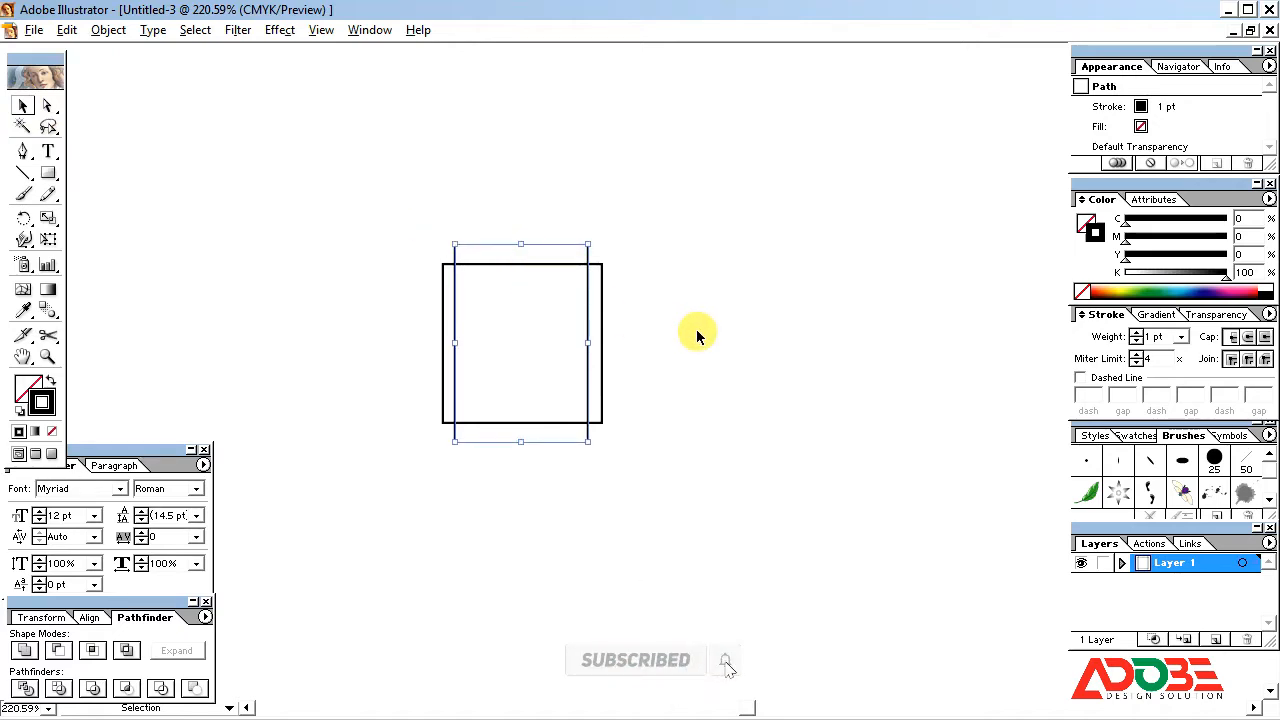
pyautogui.click(66, 29)
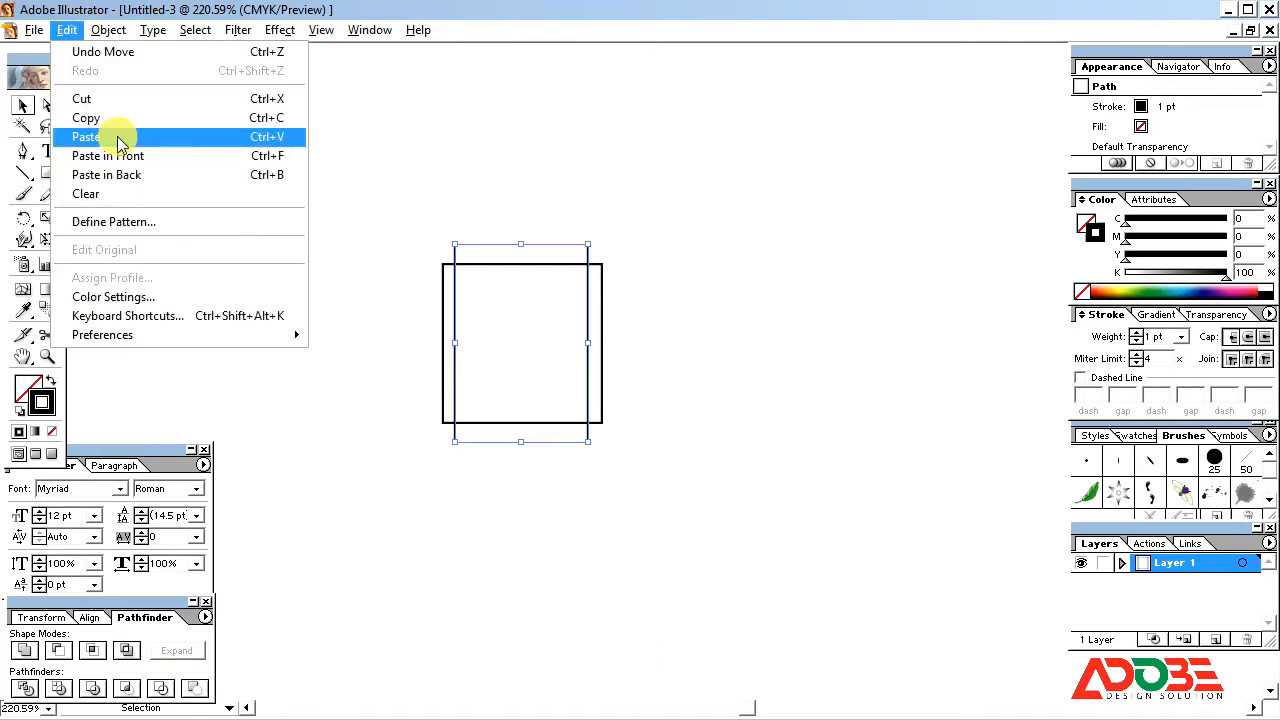
pyautogui.click(115, 118)
pyautogui.click(66, 29)
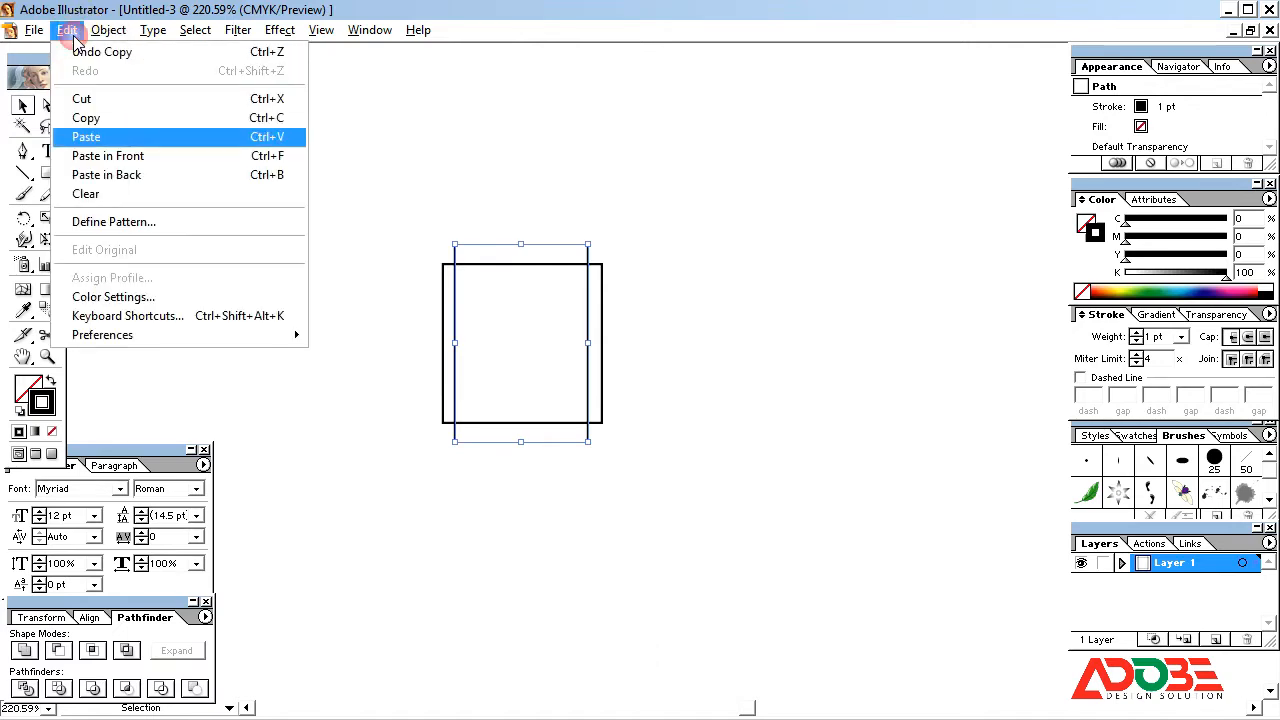
pyautogui.click(136, 157)
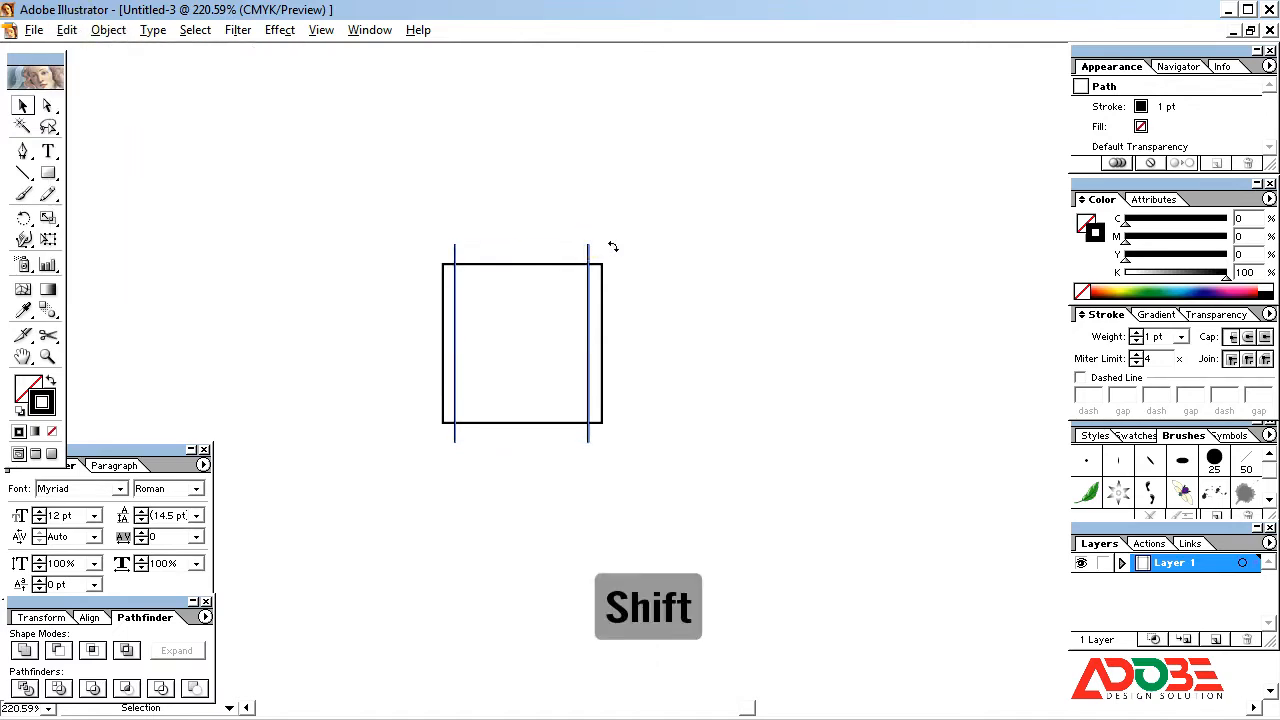
pyautogui.moveTo(611, 246); pyautogui.dragTo(658, 294)
pyautogui.moveTo(678, 369)
pyautogui.mouseDown()
pyautogui.moveTo(684, 385)
pyautogui.moveTo(671, 371)
pyautogui.mouseUp()
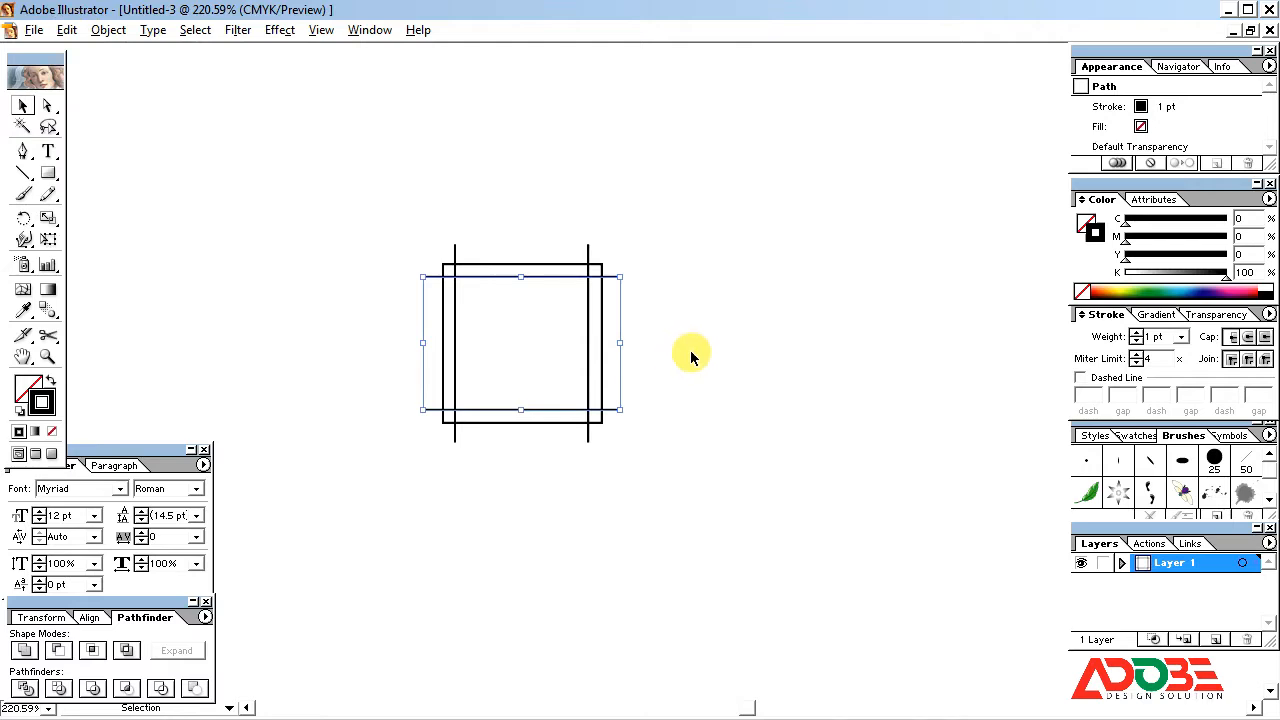
pyautogui.click(690, 355)
# Set the square's stroke to green with C 100, M 0, Y 100, K 0.
pyautogui.moveTo(332, 210); pyautogui.dragTo(407, 254)
pyautogui.click(601, 340)
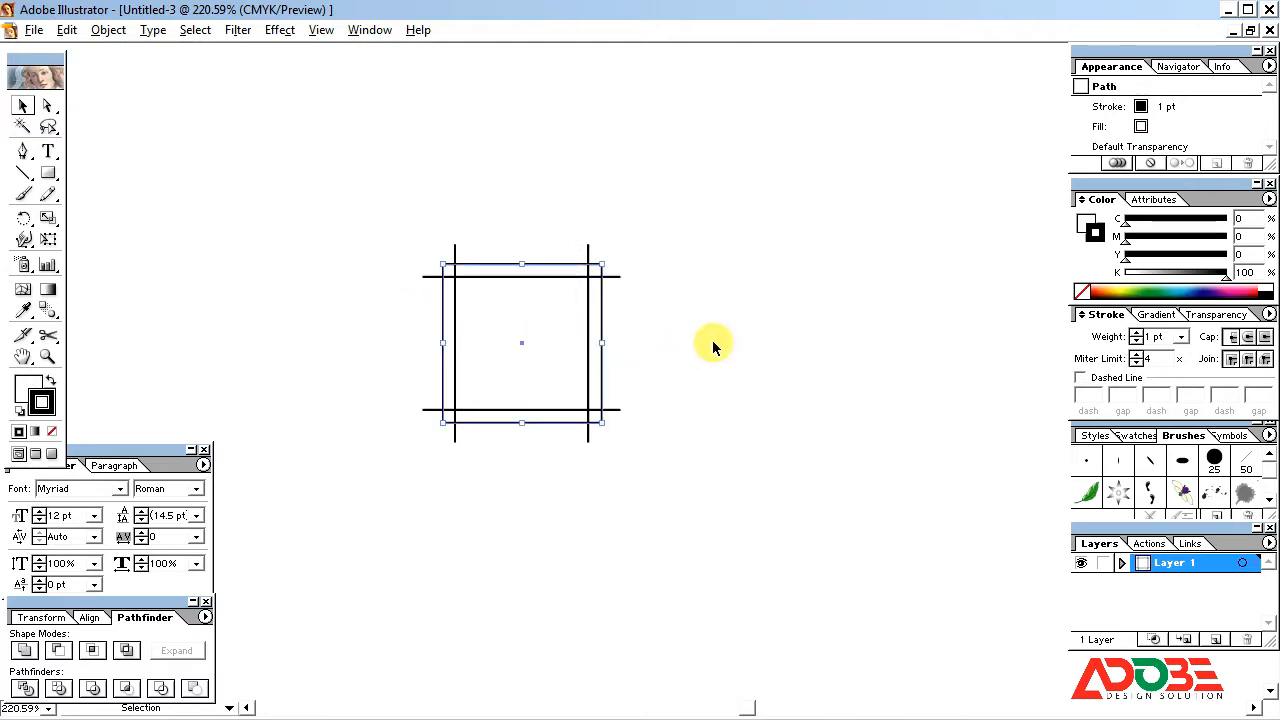
pyautogui.moveTo(1197, 275); pyautogui.dragTo(1124, 275)
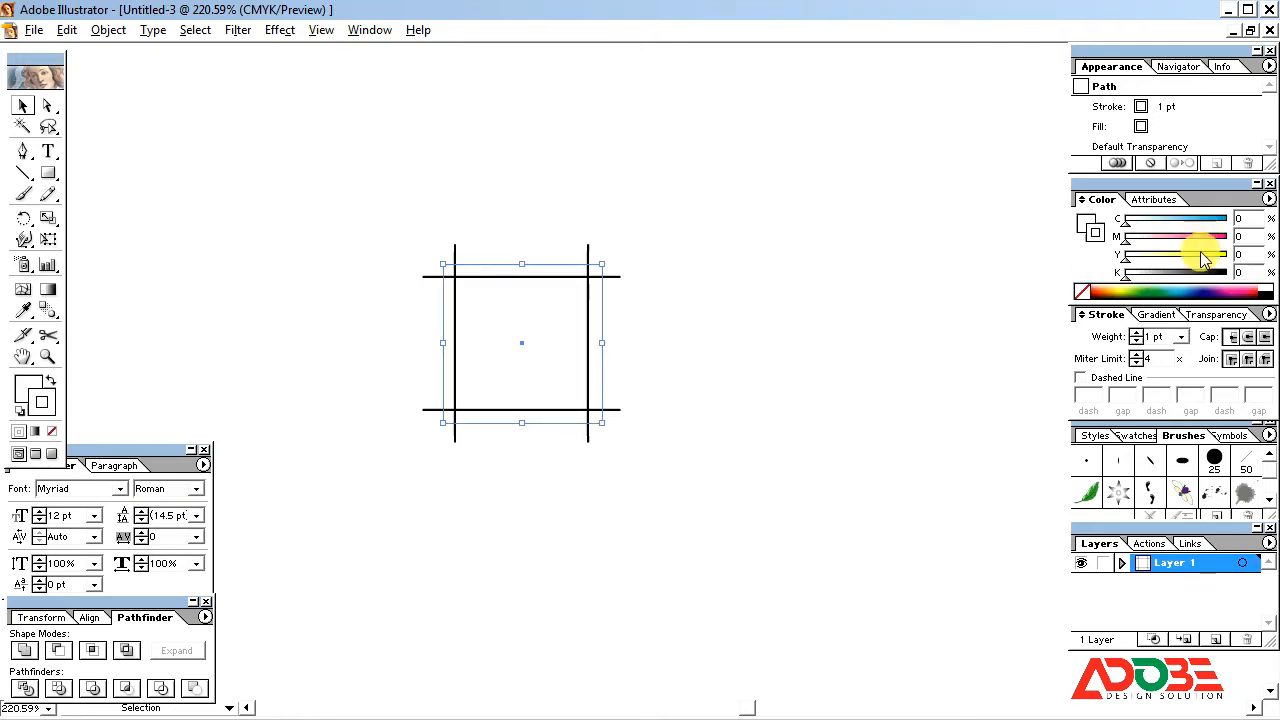
pyautogui.moveTo(1203, 258)
pyautogui.mouseDown()
pyautogui.moveTo(1228, 255)
pyautogui.moveTo(1228, 219)
pyautogui.mouseUp()
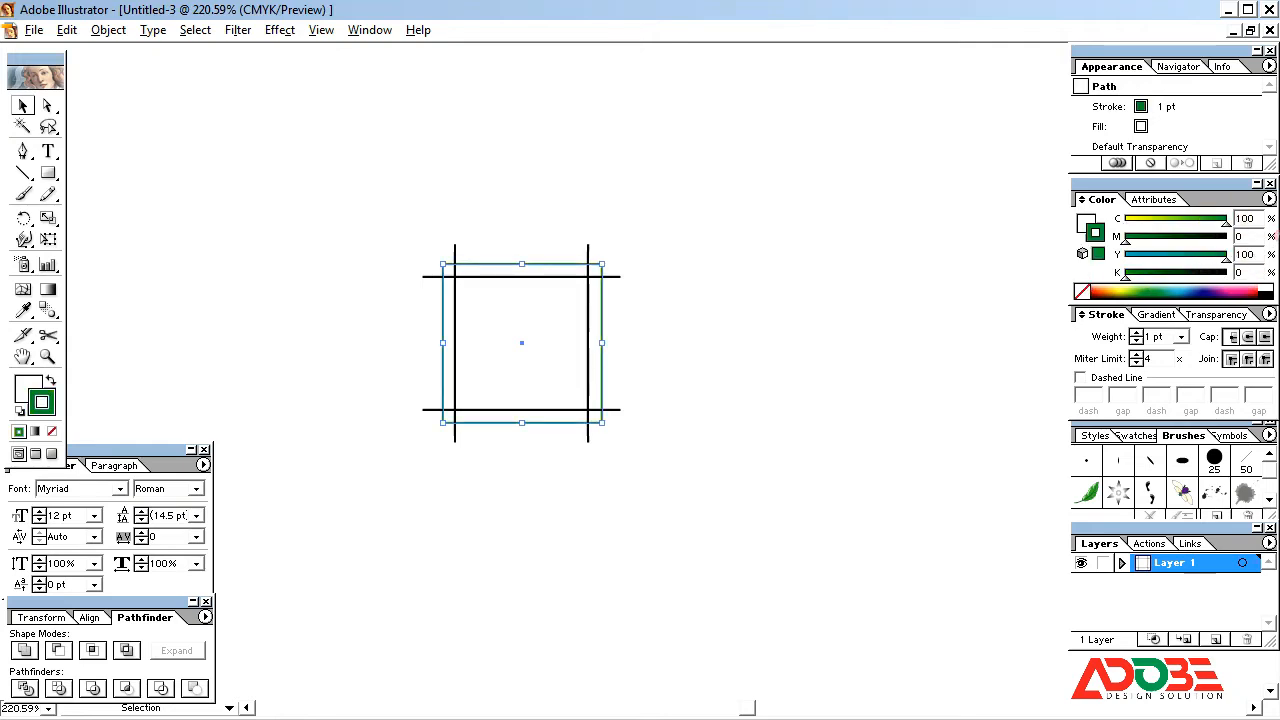
pyautogui.click(810, 295)
# Set the stroke of the four crossing lines to orange with C 0, M 50, Y 100, K 0.
pyautogui.moveTo(338, 200); pyautogui.dragTo(656, 472)
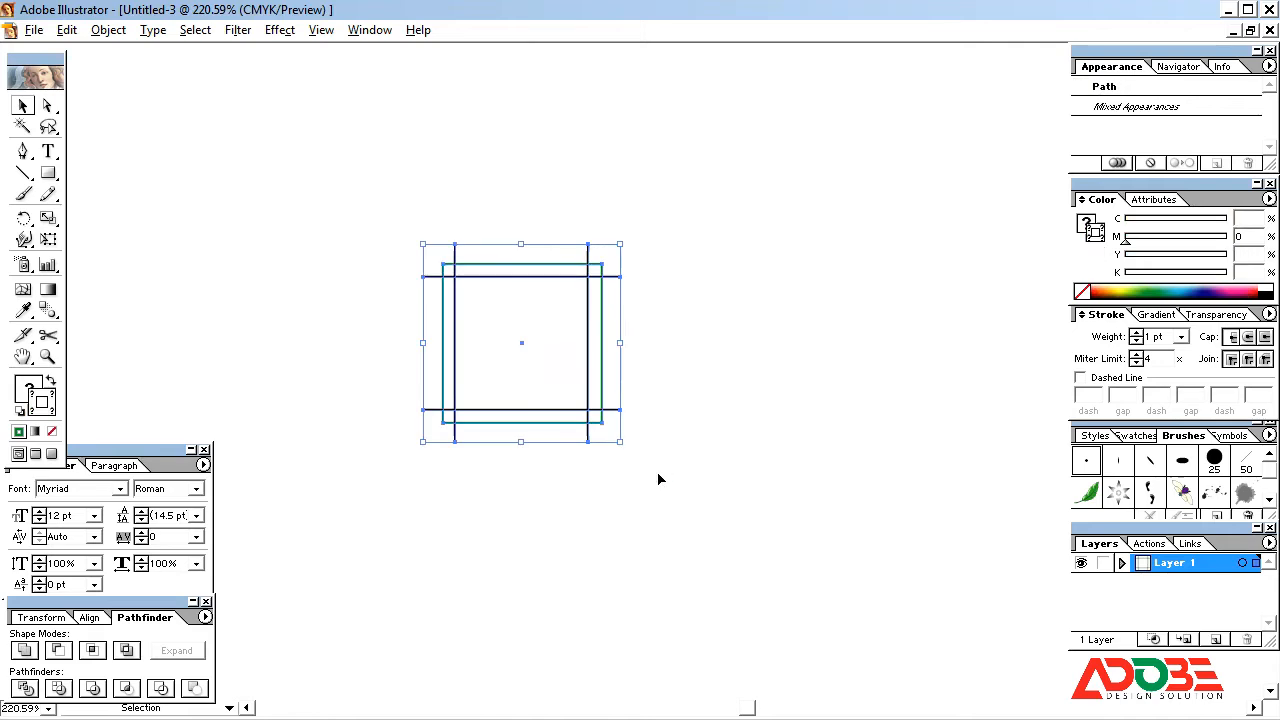
pyautogui.keyDown('shift'); pyautogui.click(600, 372); pyautogui.keyUp('shift')
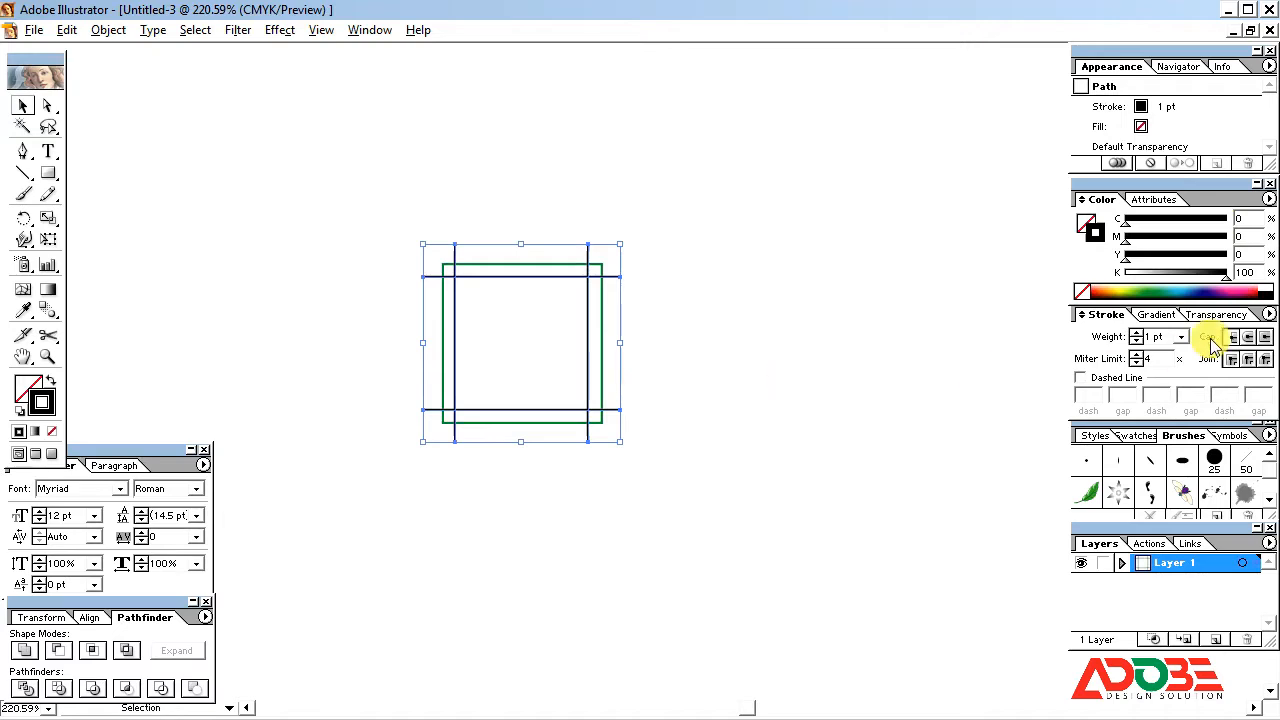
pyautogui.moveTo(1226, 276); pyautogui.dragTo(1029, 278)
pyautogui.moveTo(1126, 259); pyautogui.dragTo(1275, 270)
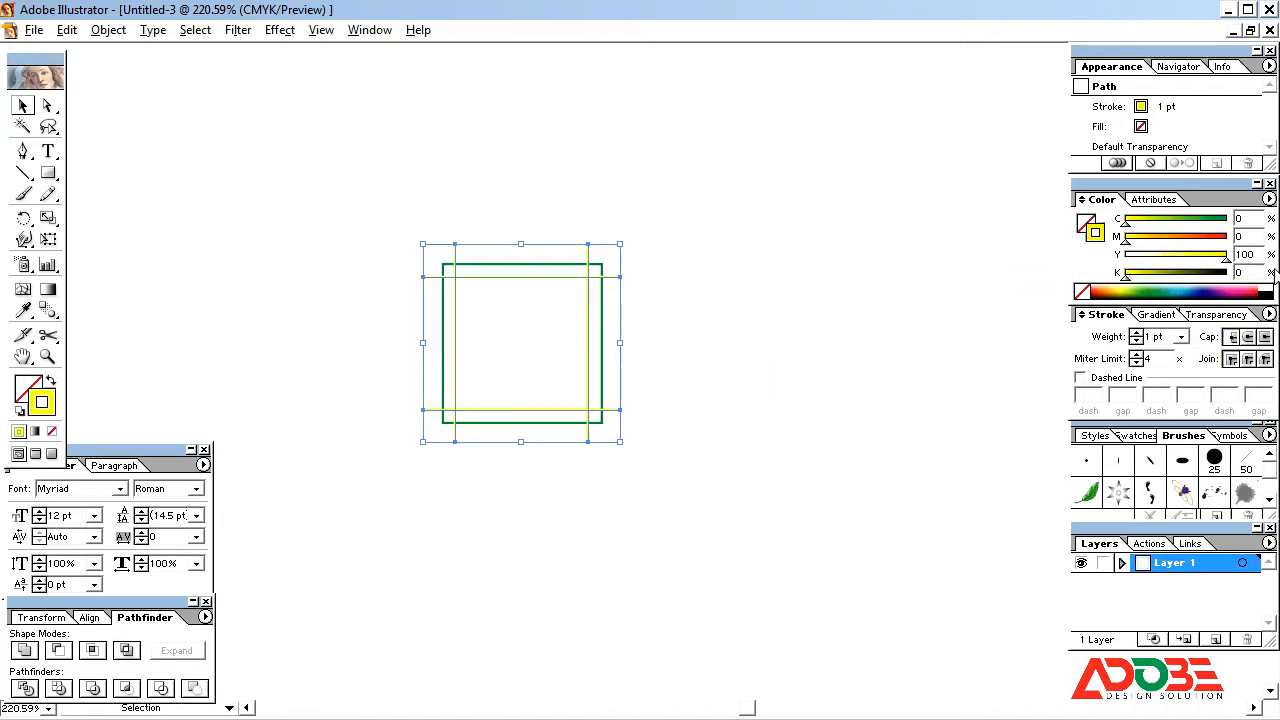
pyautogui.click(1254, 236)
pyautogui.write('5')
pyautogui.press('Return')
pyautogui.click(740, 360)
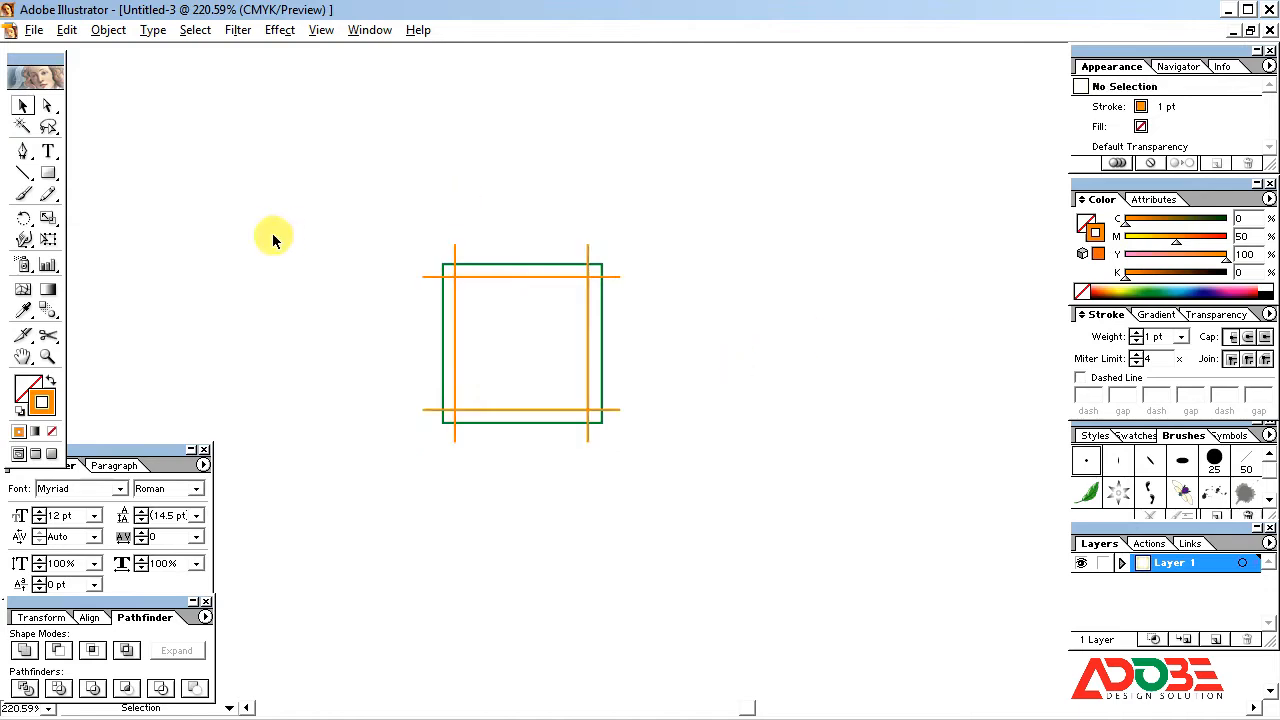
# Set the stroke weight of the square and all four lines to 1.3 pt.
pyautogui.moveTo(346, 206); pyautogui.dragTo(773, 500)
pyautogui.click(1181, 337)
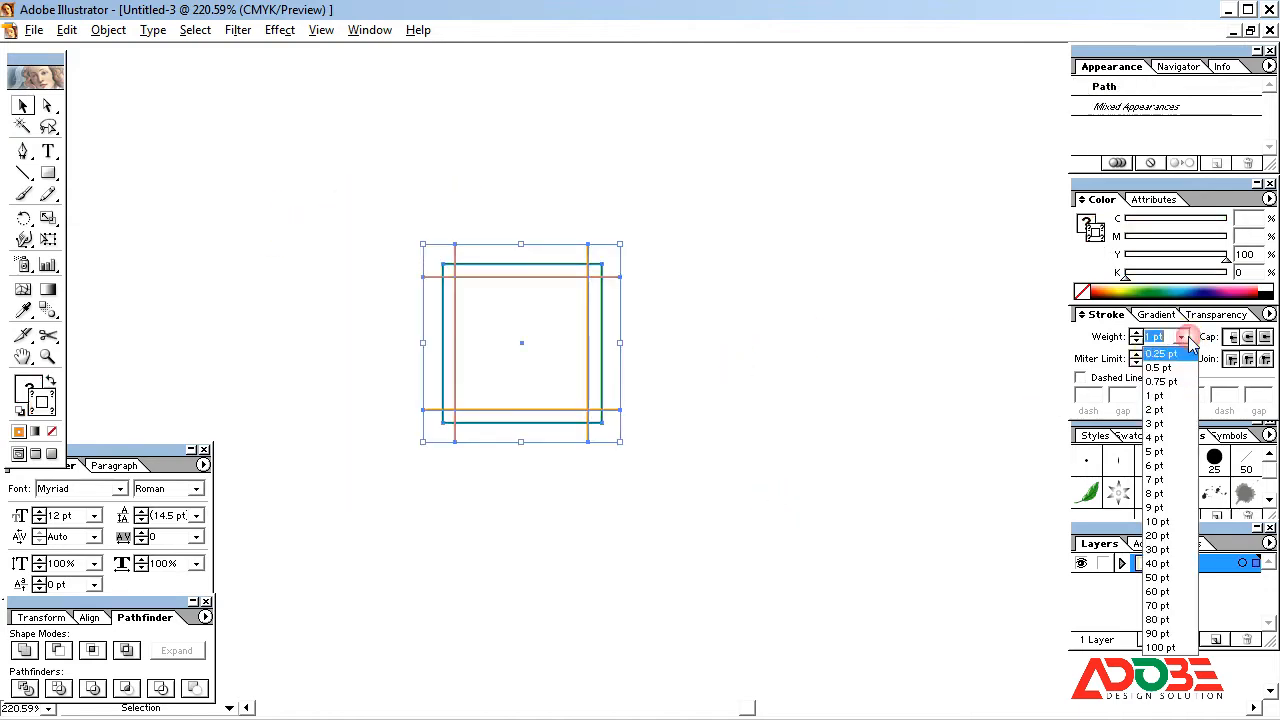
pyautogui.click(1155, 409)
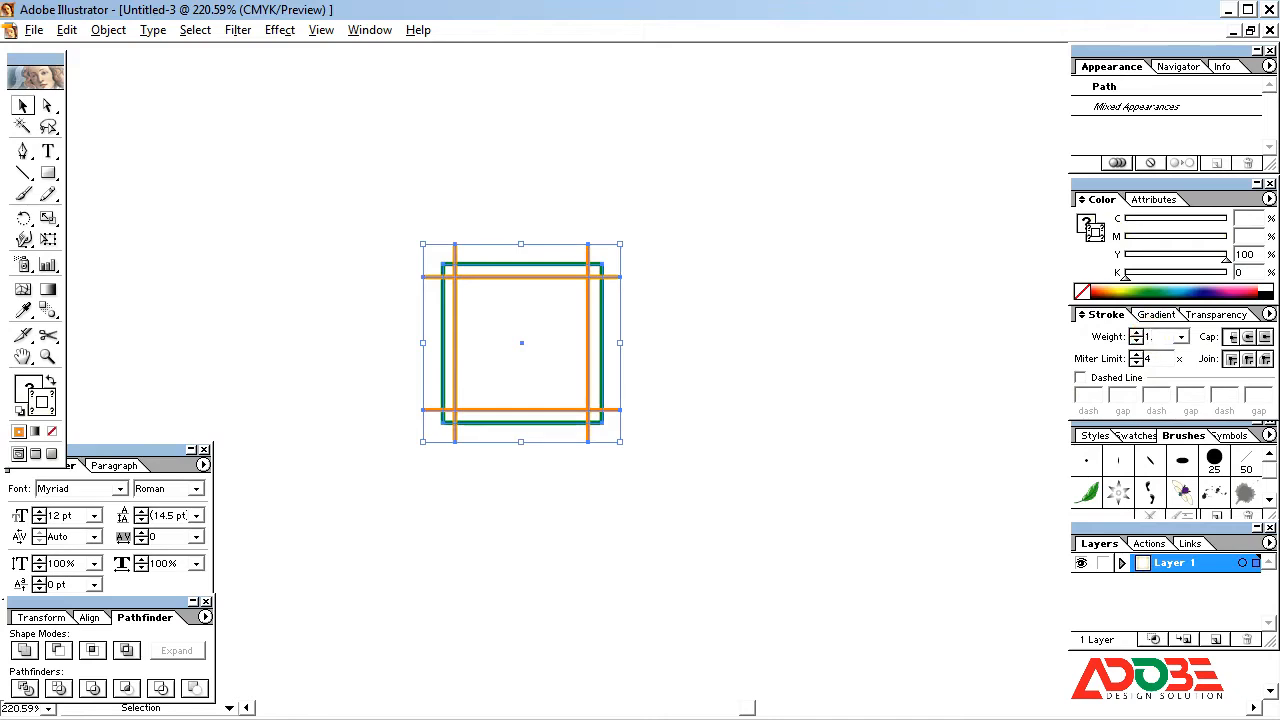
pyautogui.press('Return')
pyautogui.click(739, 377)
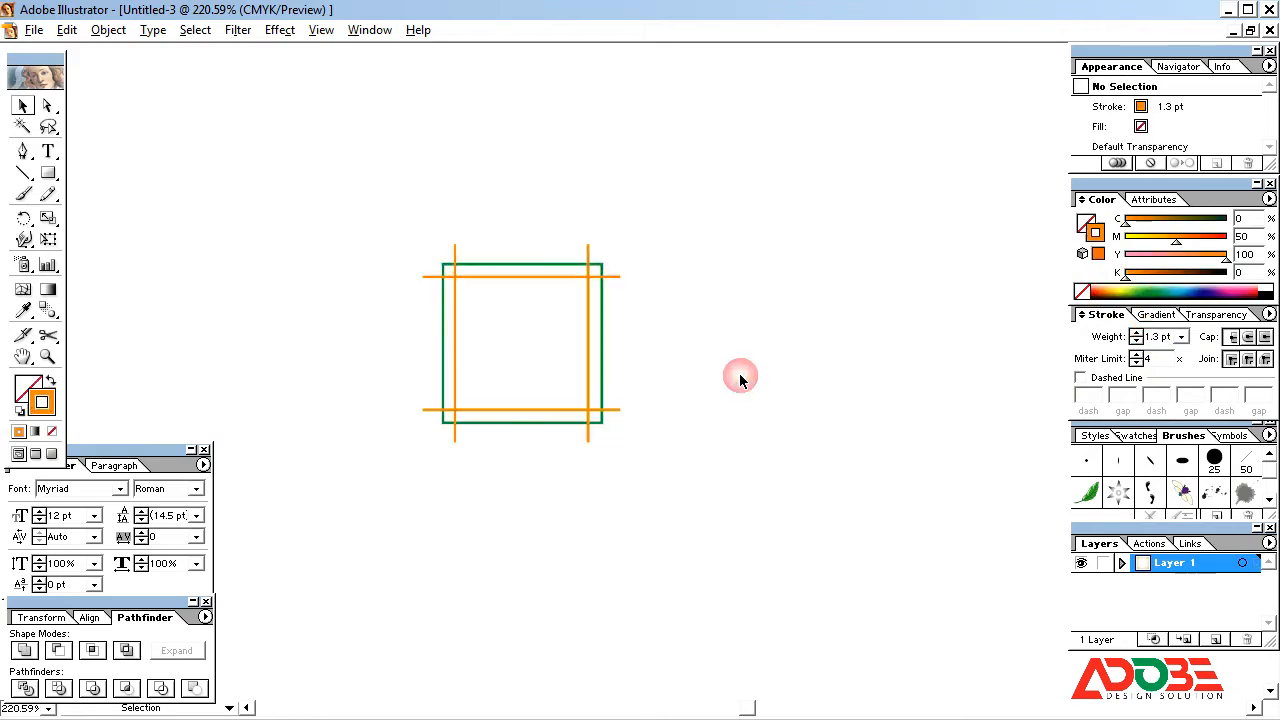
# Rotate the square and its crossing lines together by 45 degrees into a diamond.
pyautogui.moveTo(680, 505); pyautogui.dragTo(360, 229)
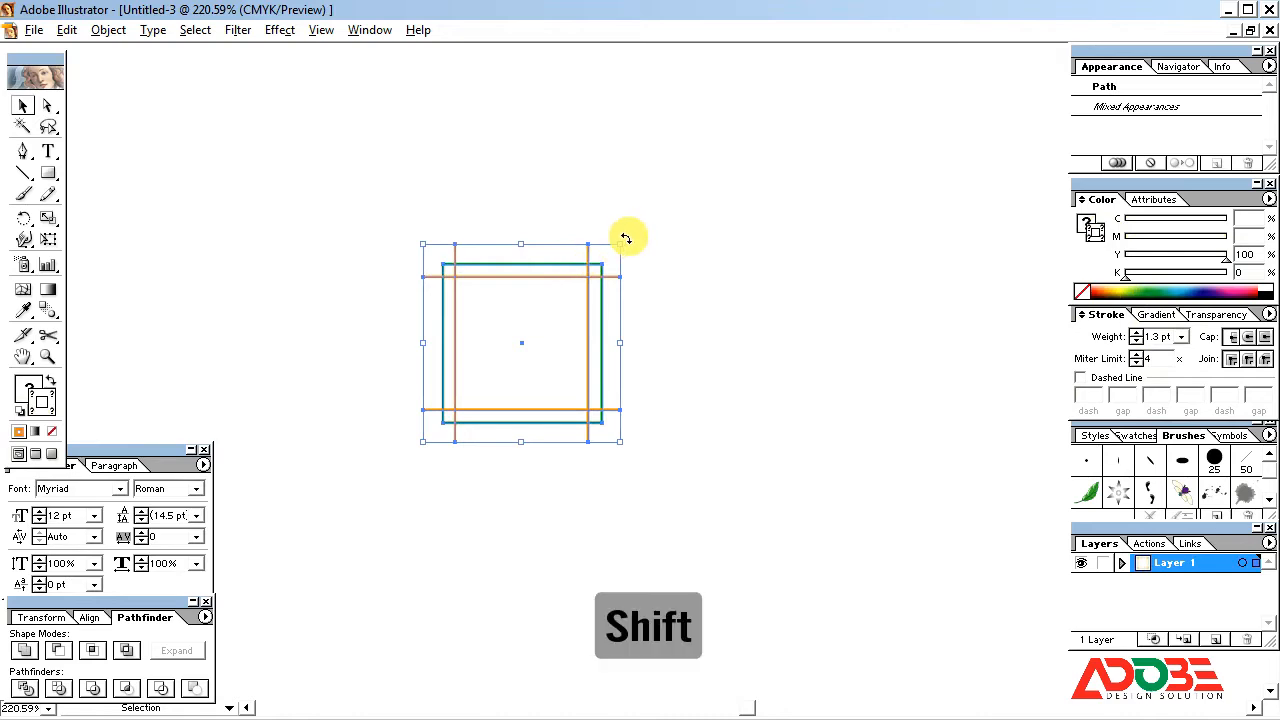
pyautogui.moveTo(623, 237); pyautogui.dragTo(659, 343)
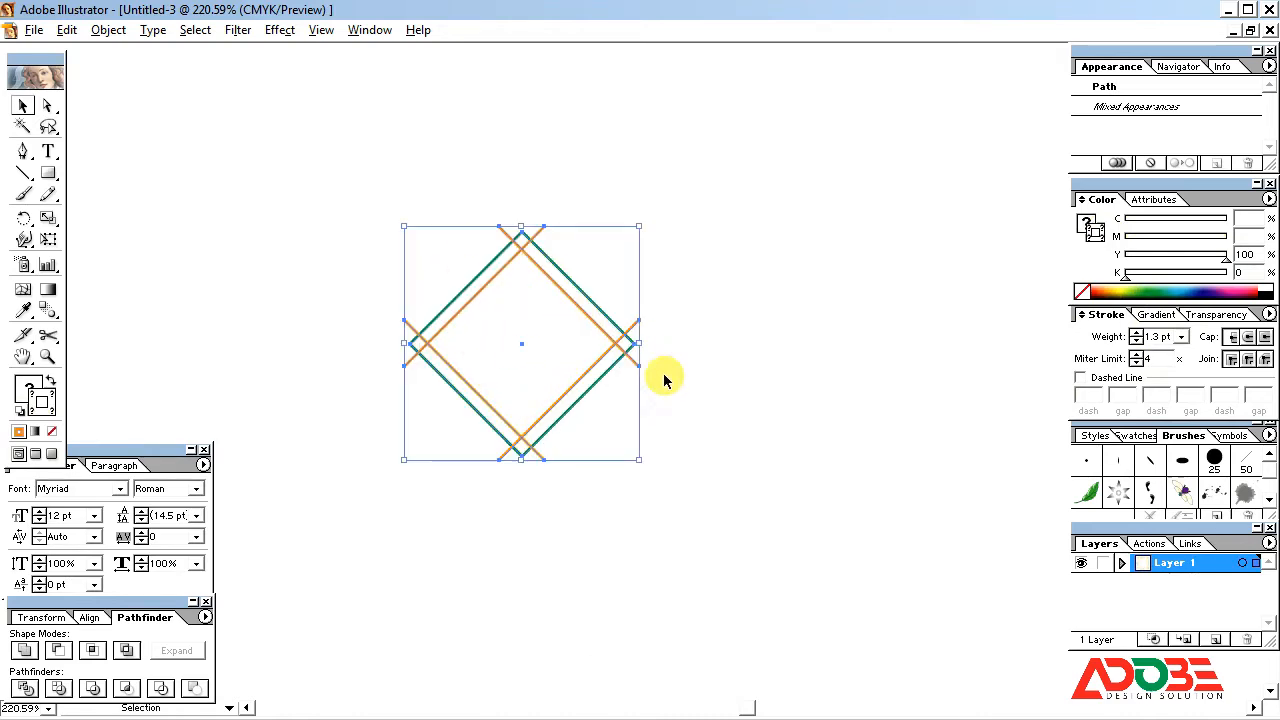
pyautogui.click(722, 380)
# Paste a copy of the green diamond in front and scale it down around its centre to meet the orange line intersections.
pyautogui.click(632, 345)
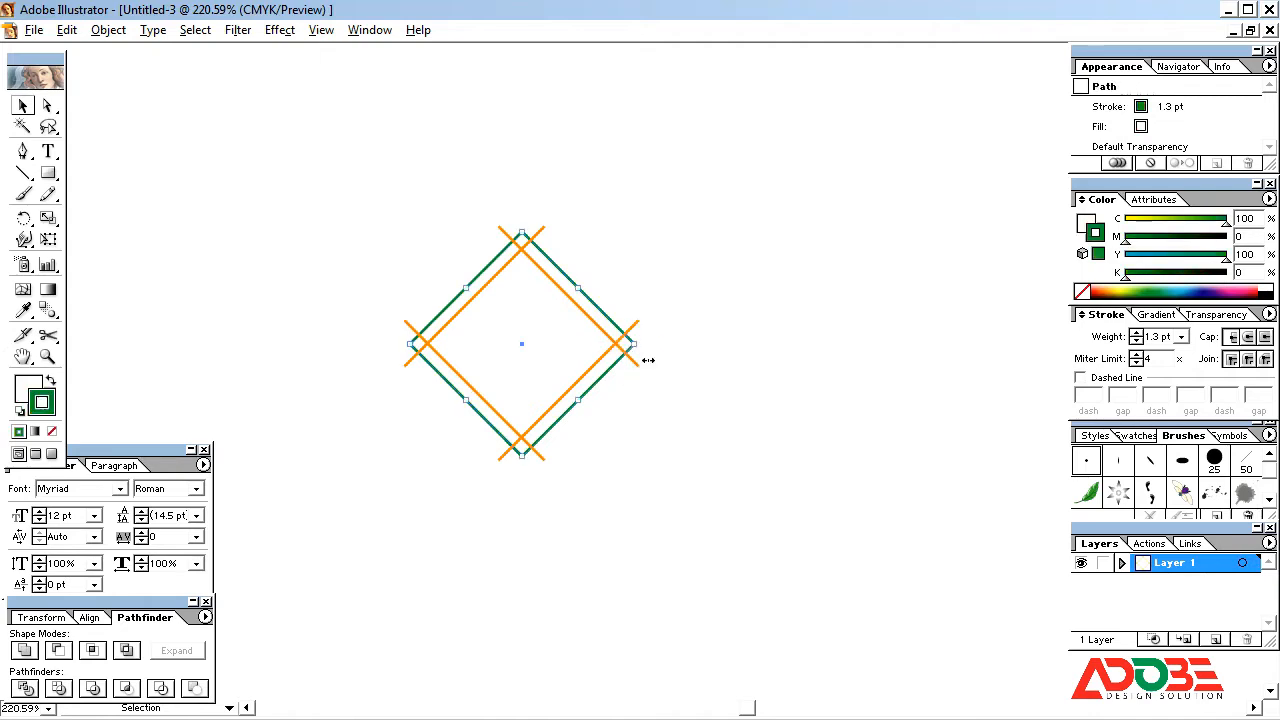
pyautogui.click(106, 30)
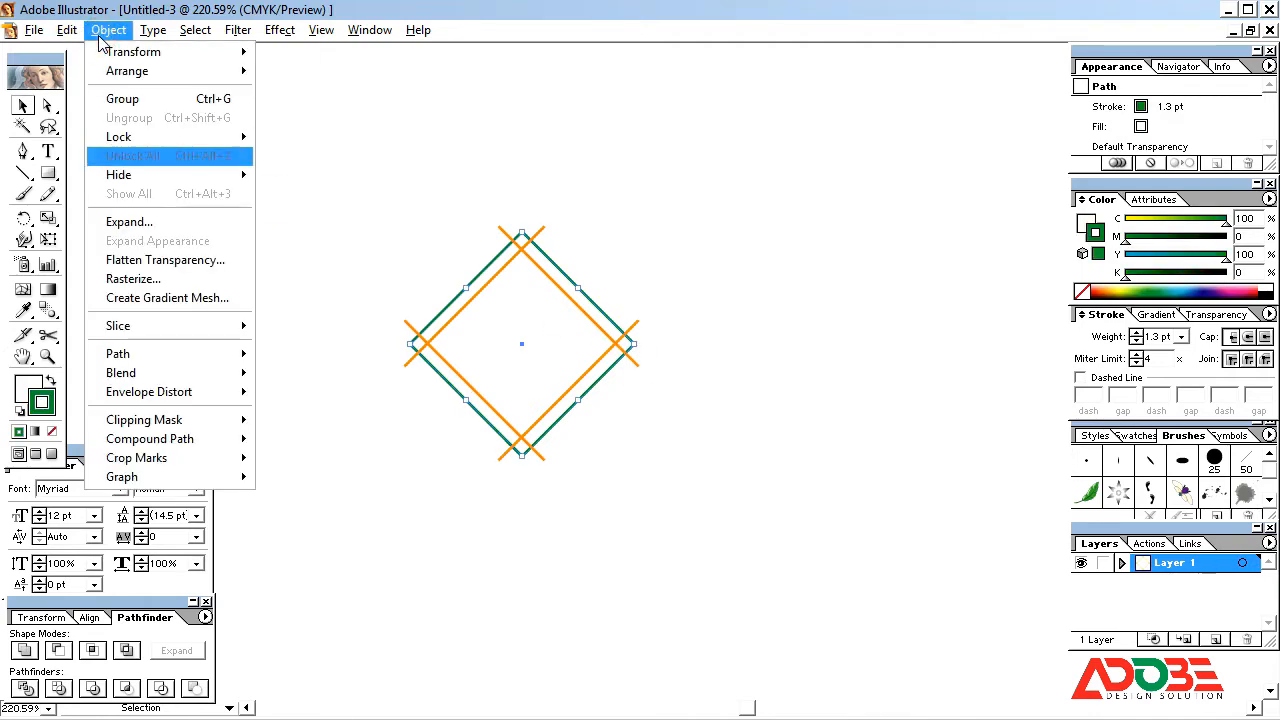
pyautogui.moveTo(67, 30)
pyautogui.click(110, 119)
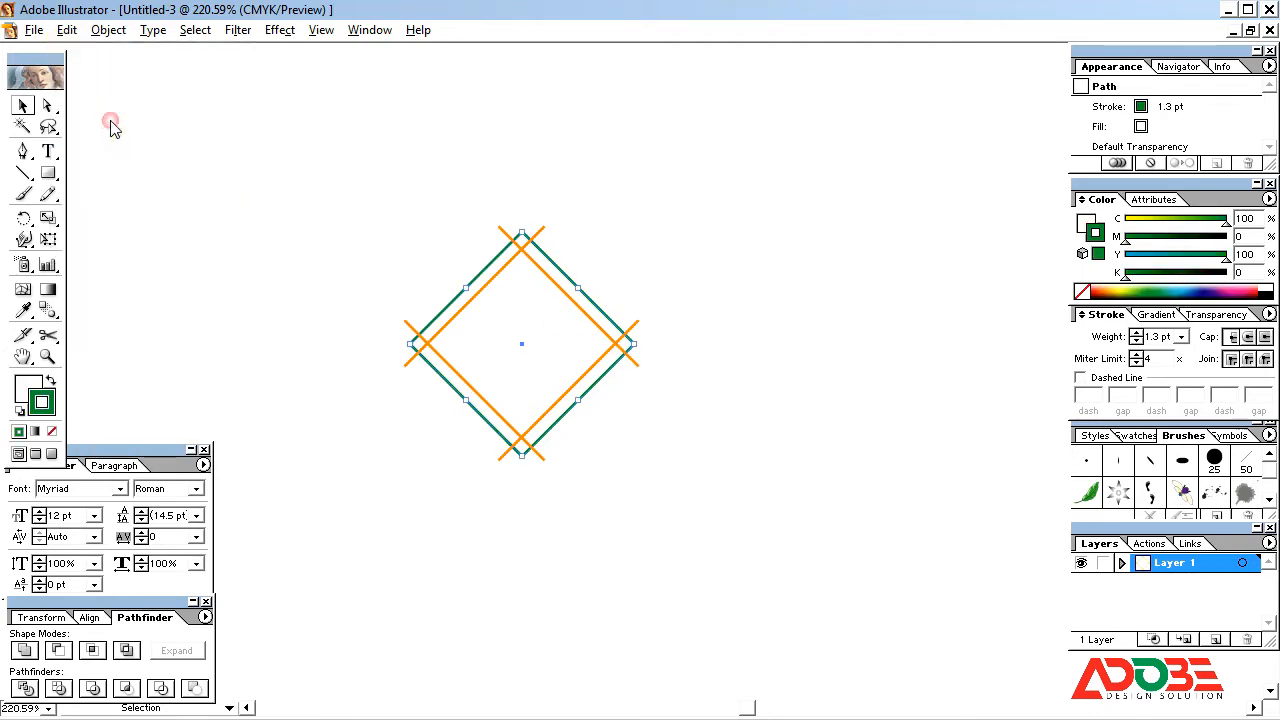
pyautogui.click(74, 34)
pyautogui.click(177, 157)
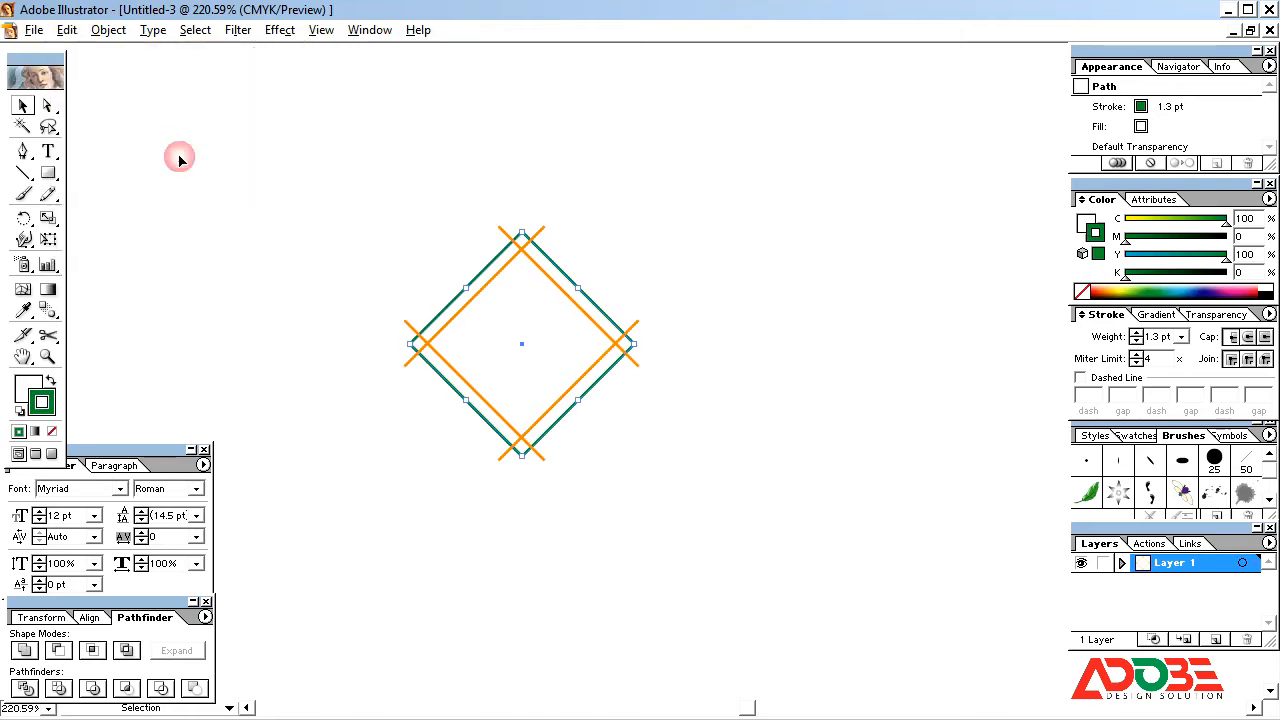
pyautogui.moveTo(632, 344); pyautogui.dragTo(618, 346)
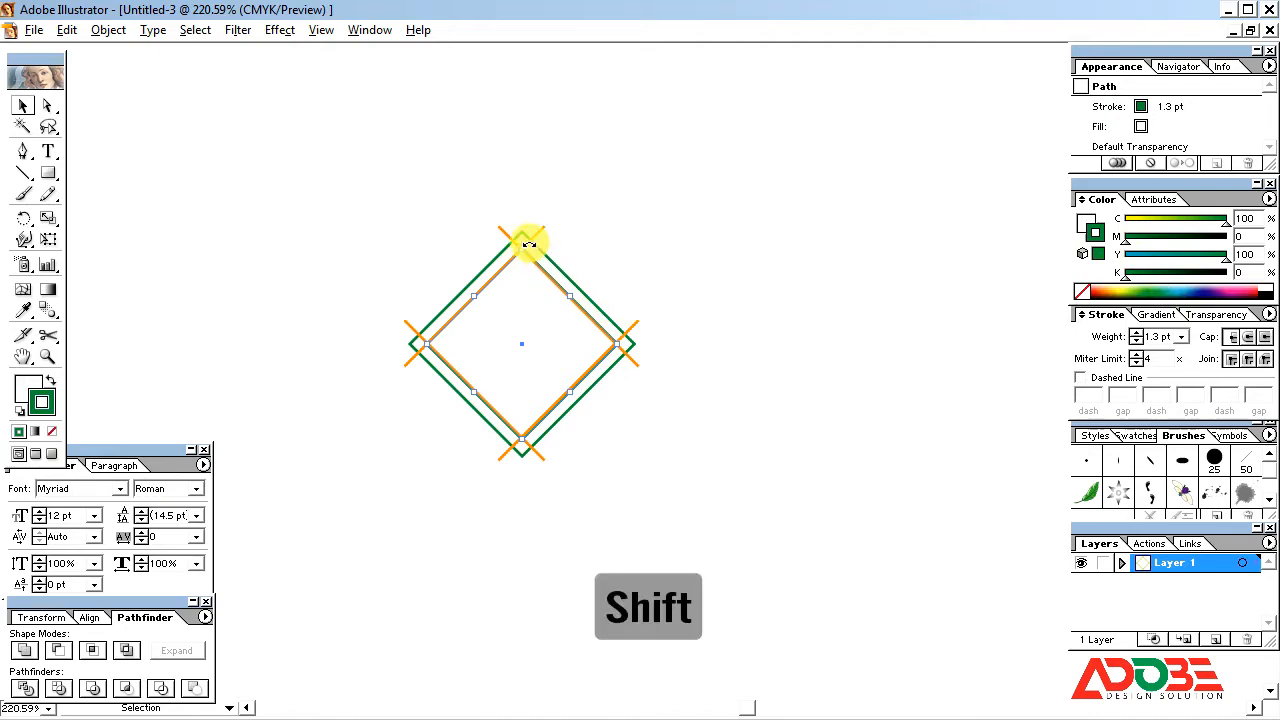
# Rotate the smaller green diamond 45 degrees into an upright square and bring it to the front.
pyautogui.moveTo(529, 249); pyautogui.dragTo(574, 256)
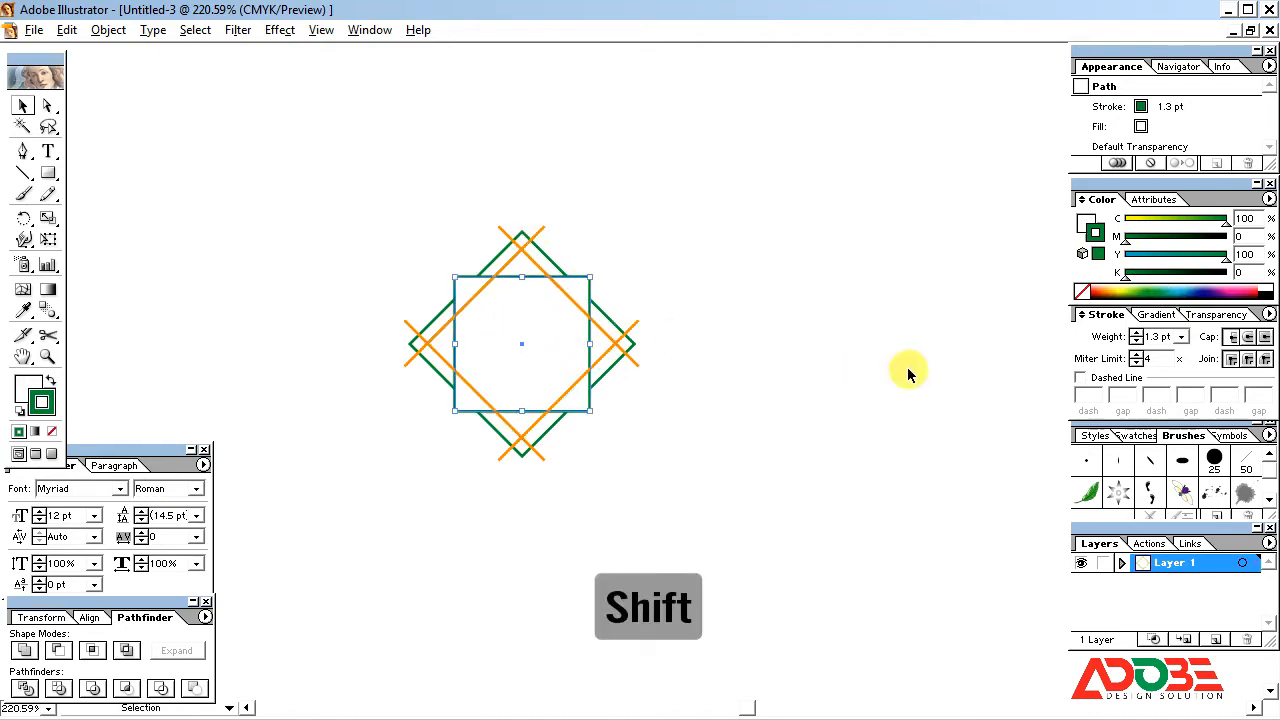
pyautogui.click(32, 400)
pyautogui.hotkey('ctrl', 'shift', ']')
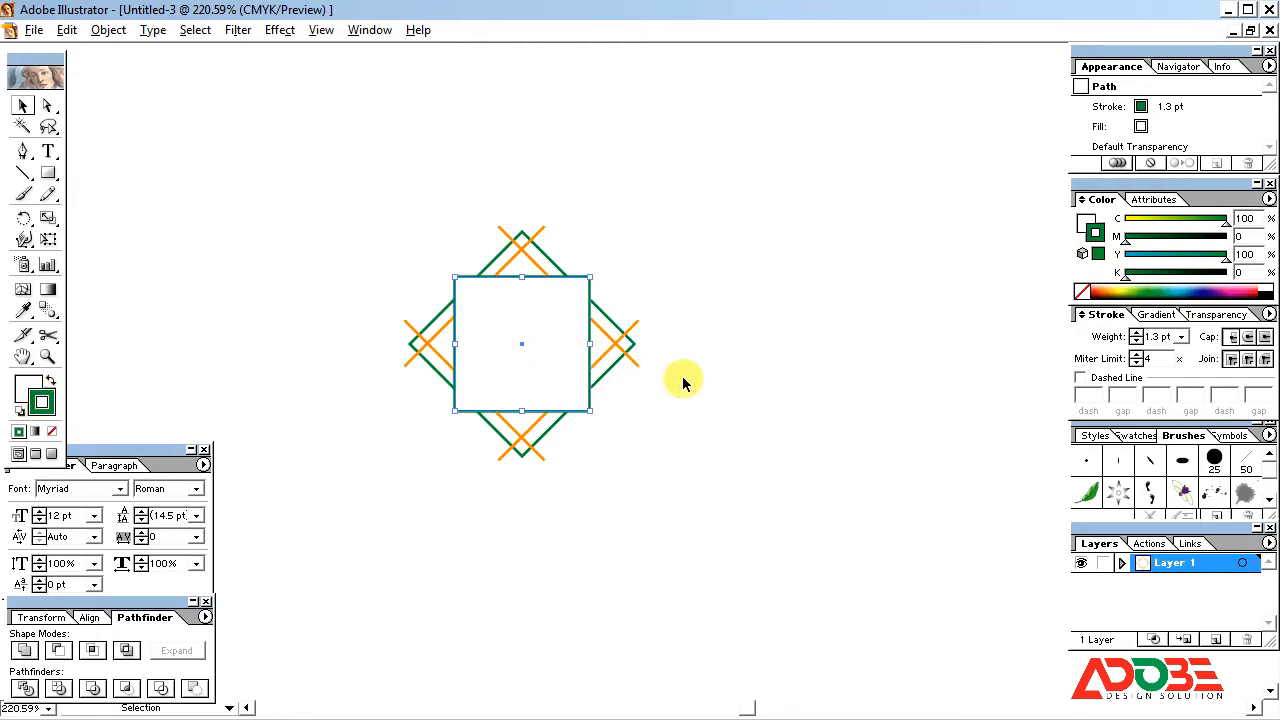
# Set the upright square's stroke to orange with C 0, M 50, Y 100, K 0.
pyautogui.moveTo(1144, 259); pyautogui.dragTo(1074, 256)
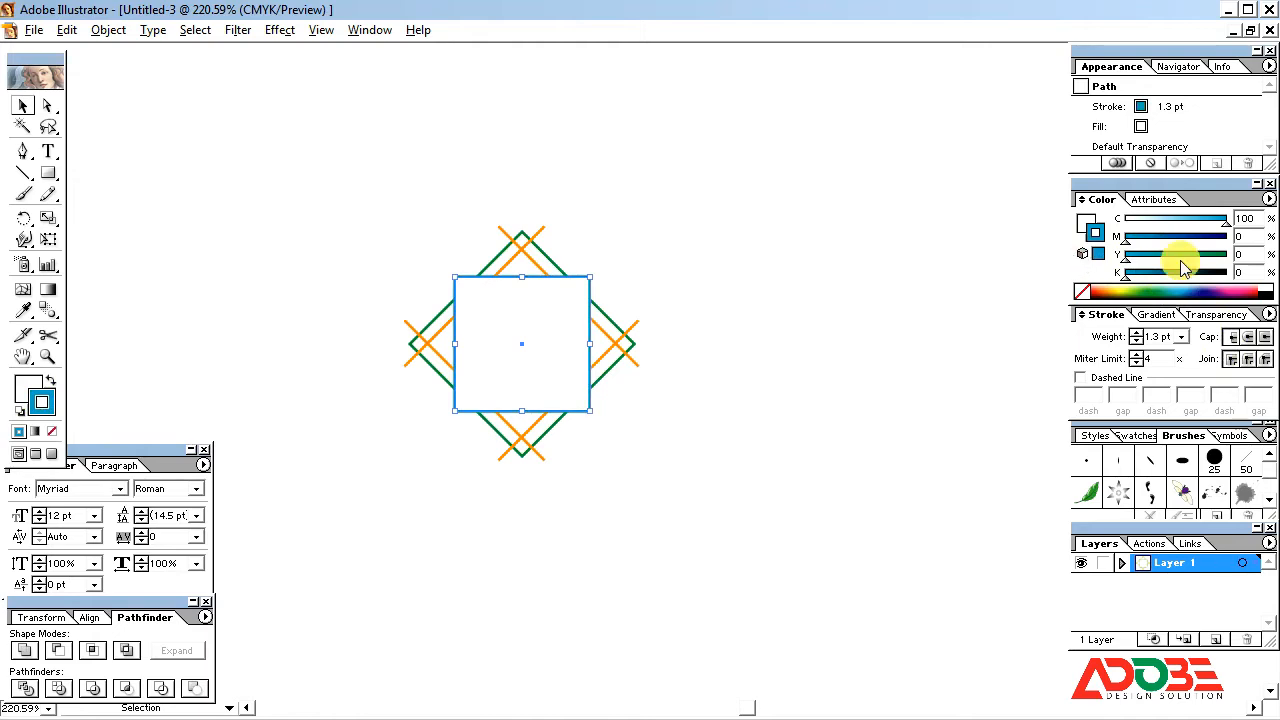
pyautogui.moveTo(1180, 260)
pyautogui.mouseDown()
pyautogui.moveTo(1260, 261)
pyautogui.moveTo(1046, 225)
pyautogui.mouseUp()
pyautogui.moveTo(1252, 237); pyautogui.dragTo(1132, 227)
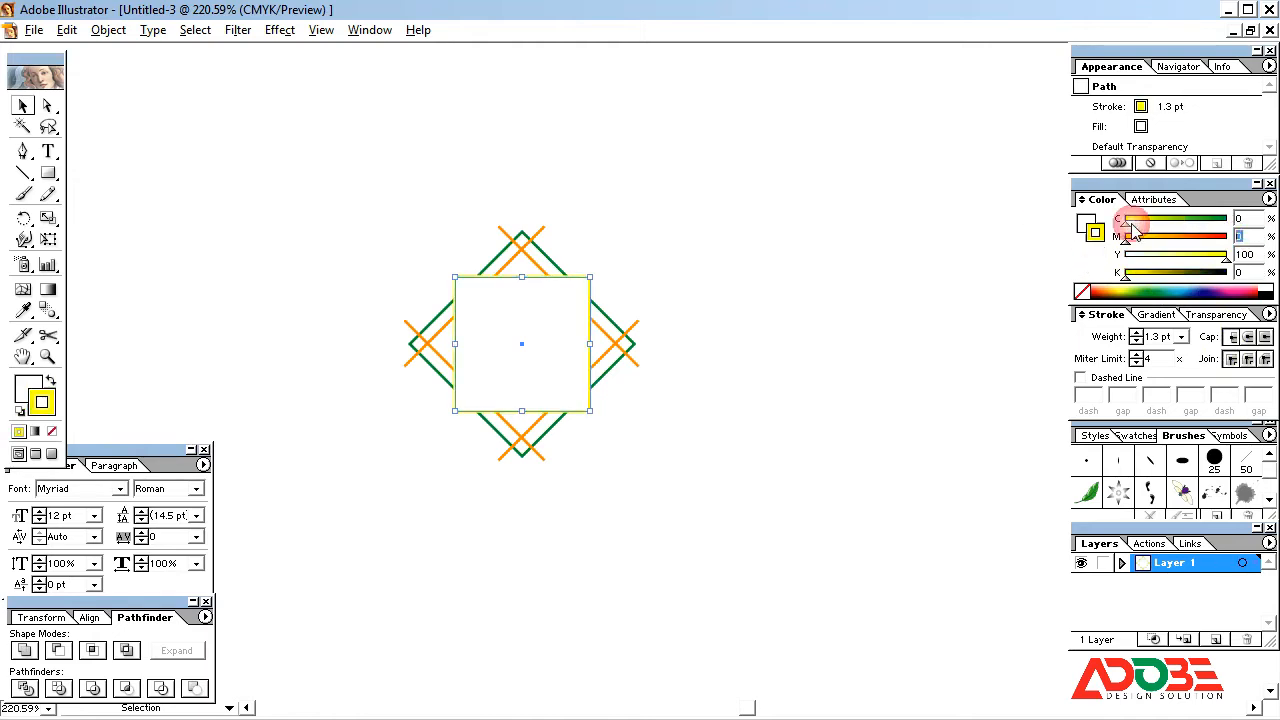
pyautogui.press('Return')
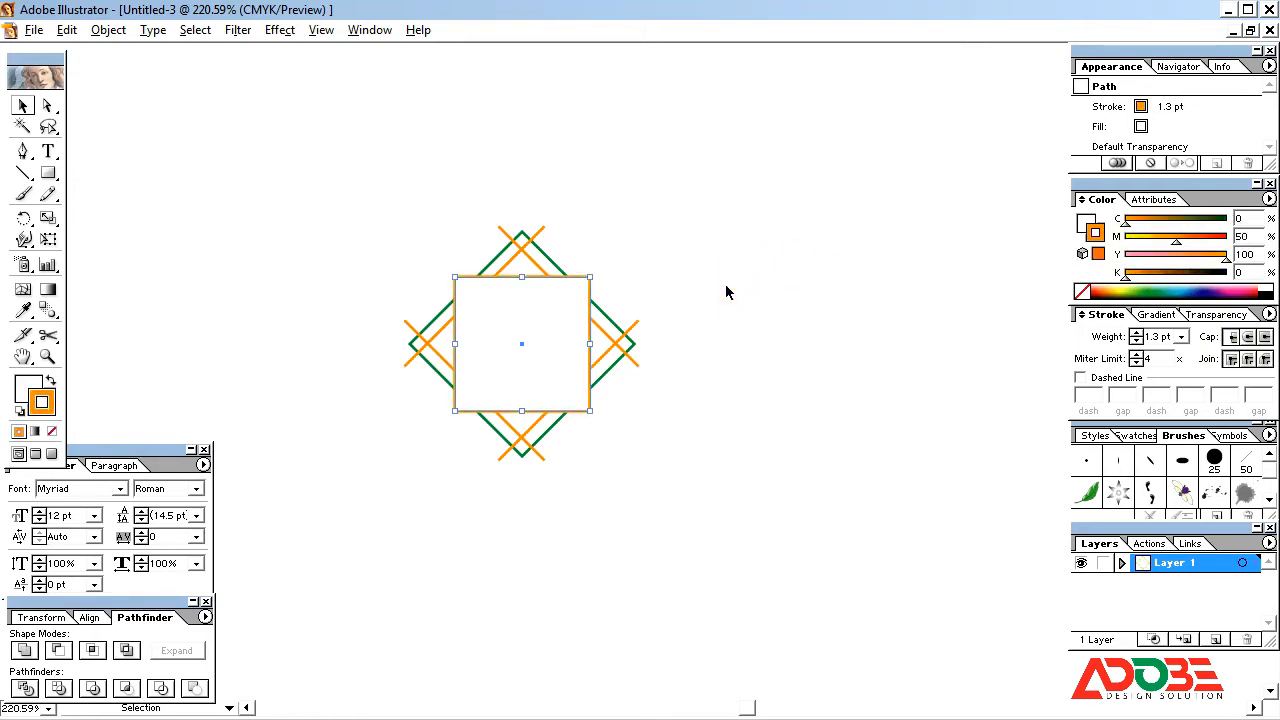
# Paste a copy of the upright orange square in front and rotate the copy 45 degrees.
pyautogui.click(543, 339)
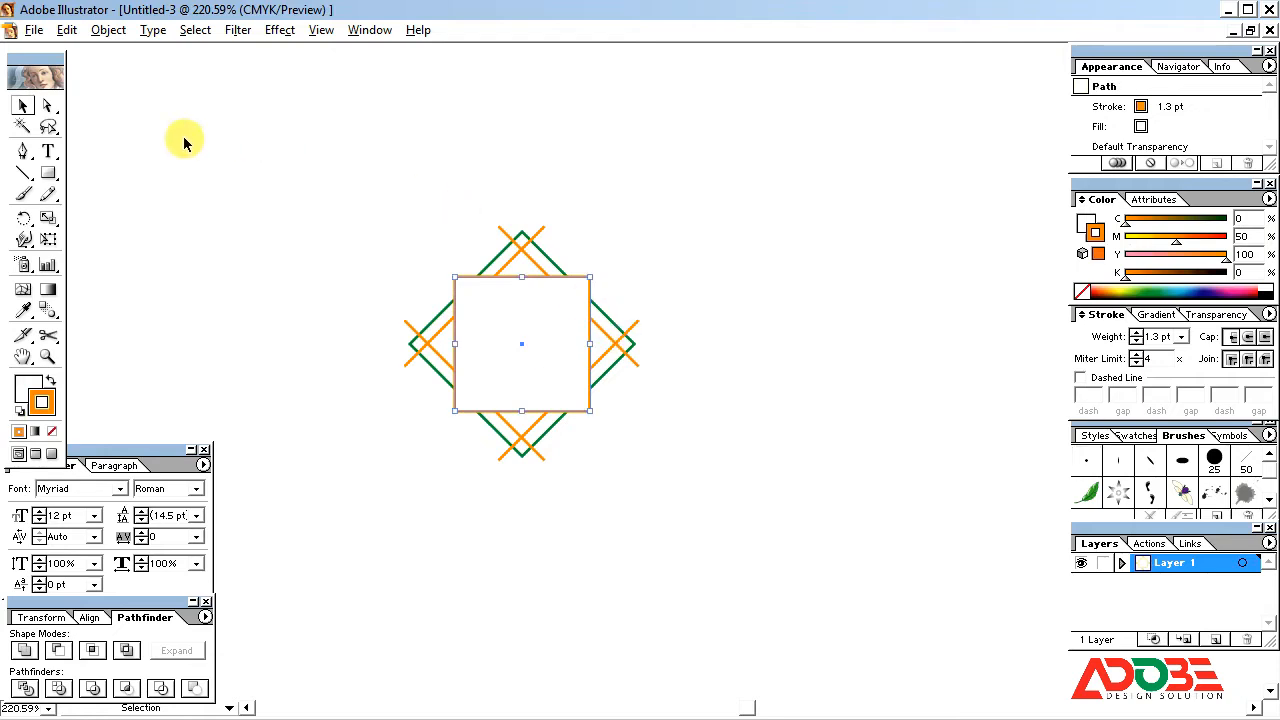
pyautogui.click(67, 30)
pyautogui.click(106, 118)
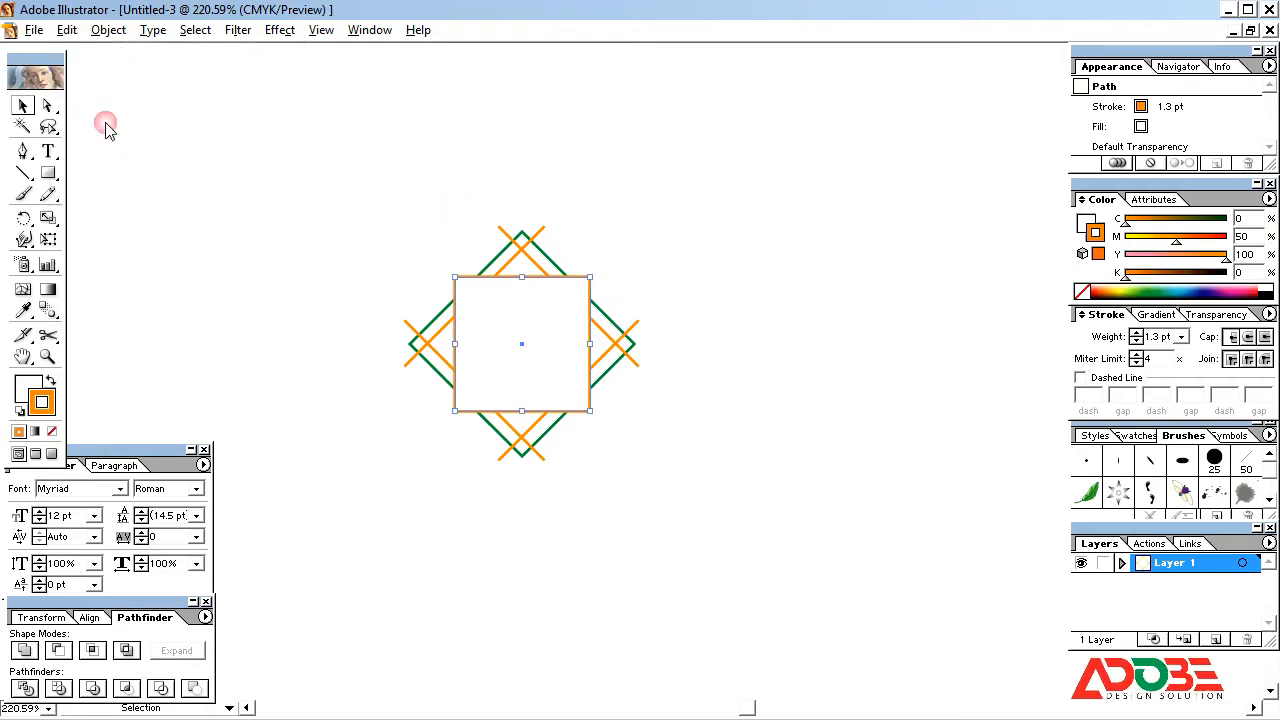
pyautogui.click(67, 30)
pyautogui.click(134, 157)
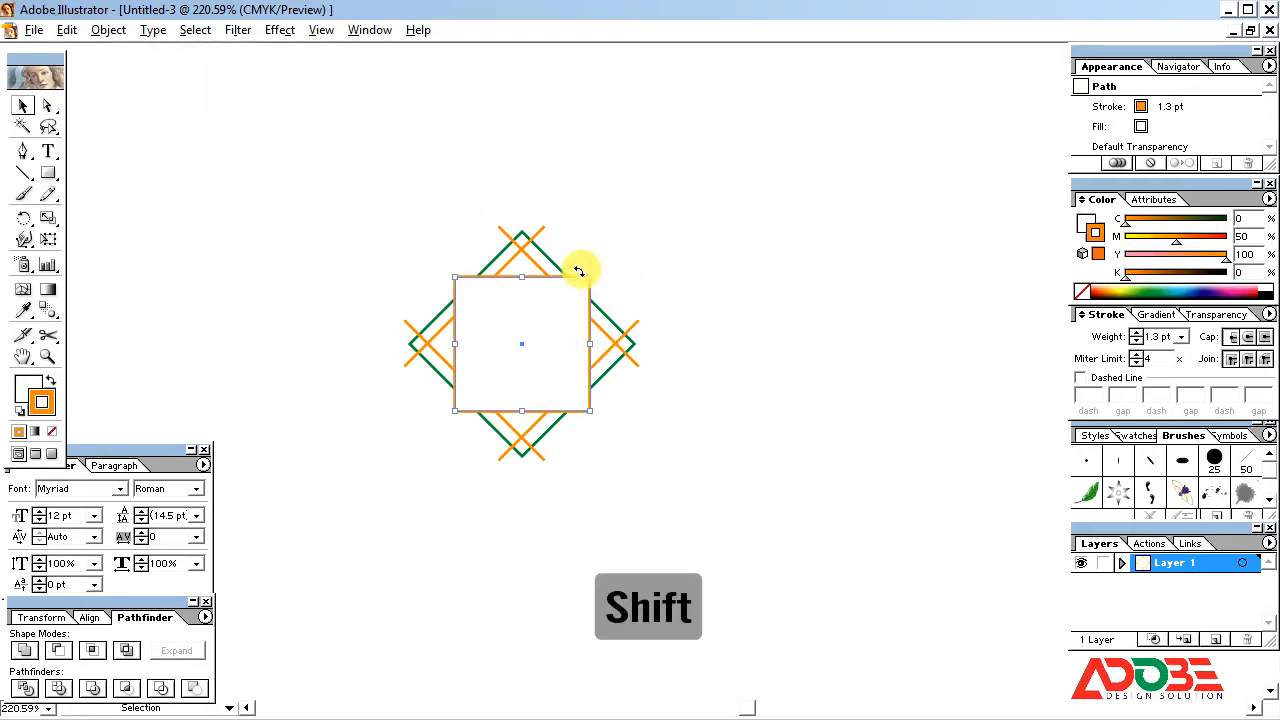
pyautogui.moveTo(594, 269); pyautogui.dragTo(620, 318)
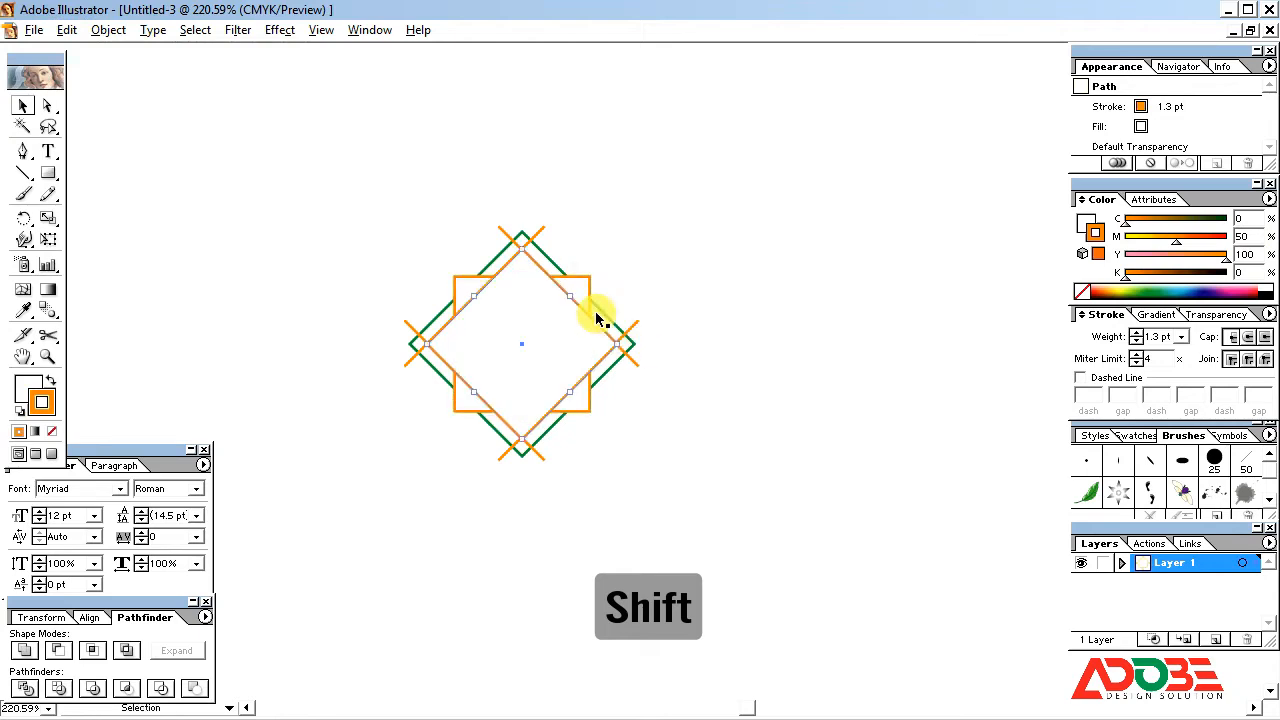
# Divide the two overlapping orange squares with Pathfinder and ungroup the resulting pieces.
pyautogui.keyDown('shift'); pyautogui.click(585, 288); pyautogui.keyUp('shift')
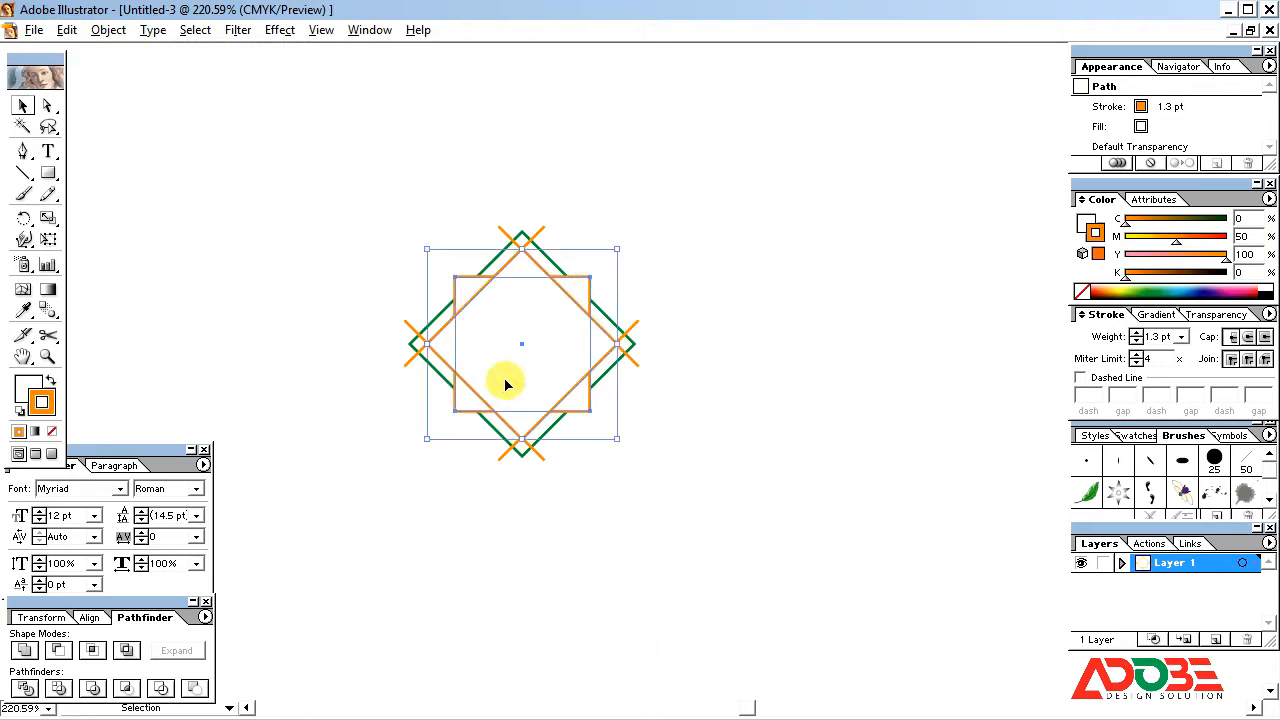
pyautogui.click(26, 692)
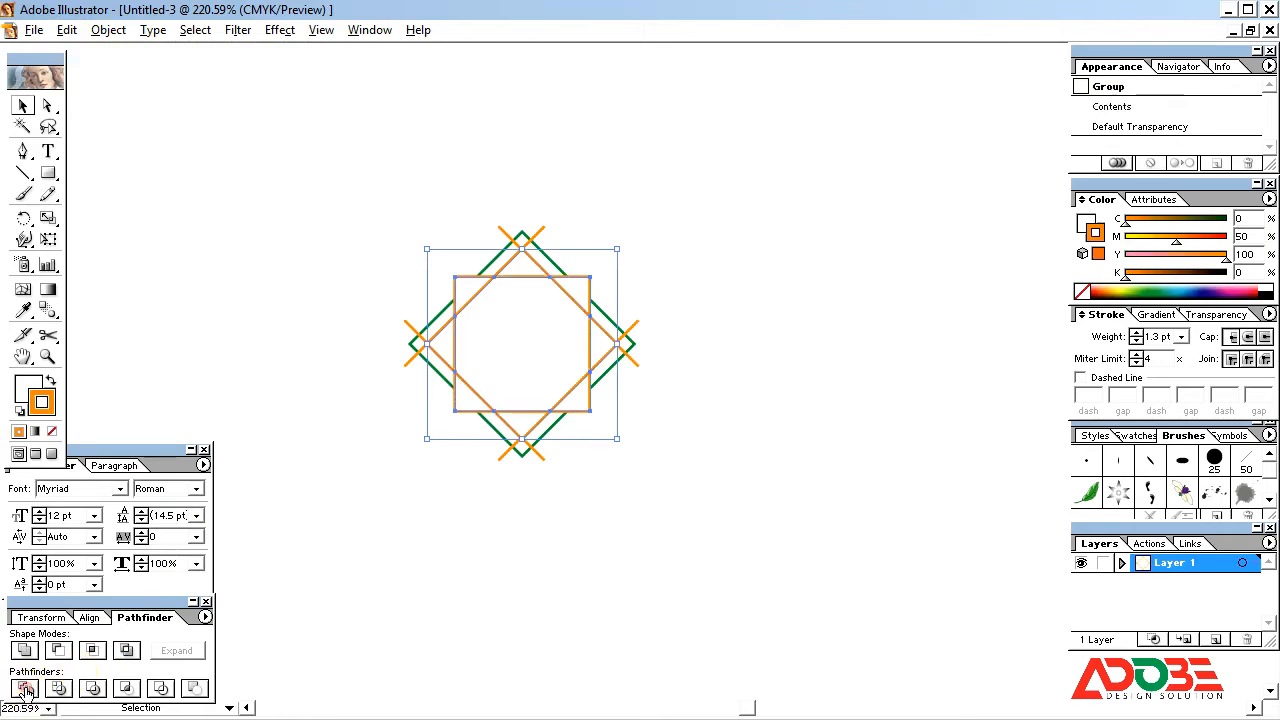
pyautogui.rightClick(518, 341)
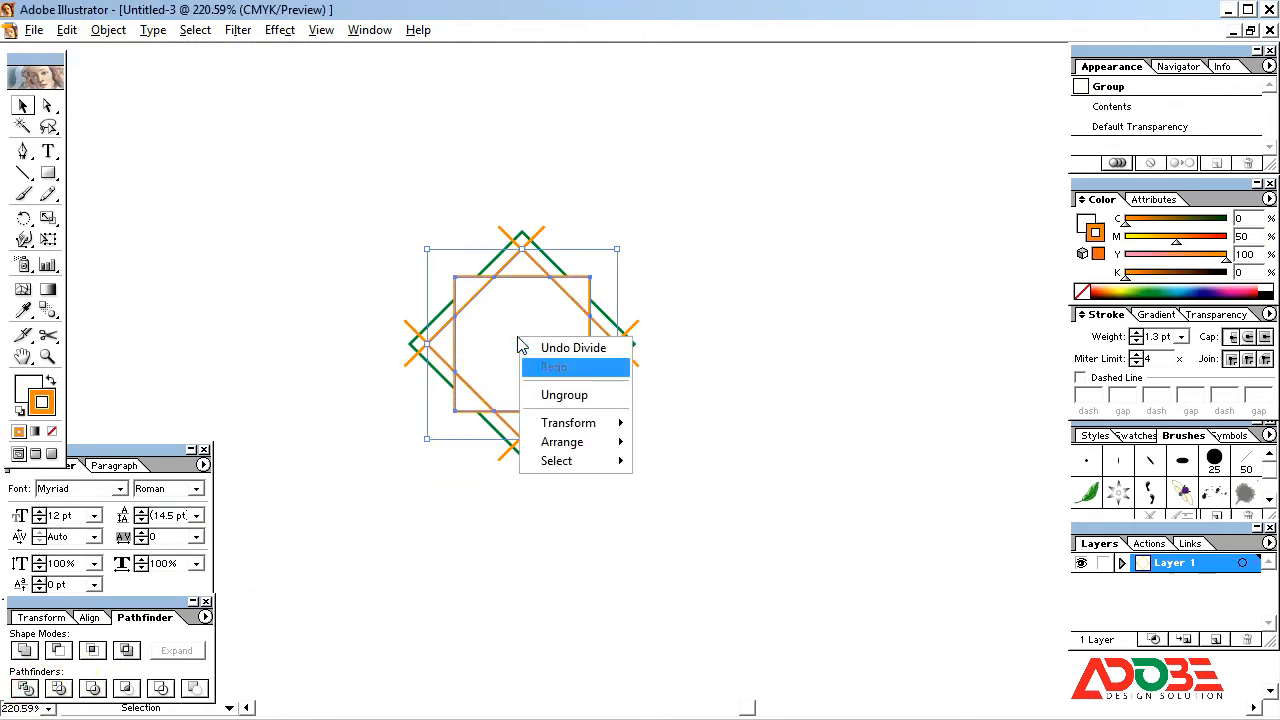
pyautogui.click(571, 396)
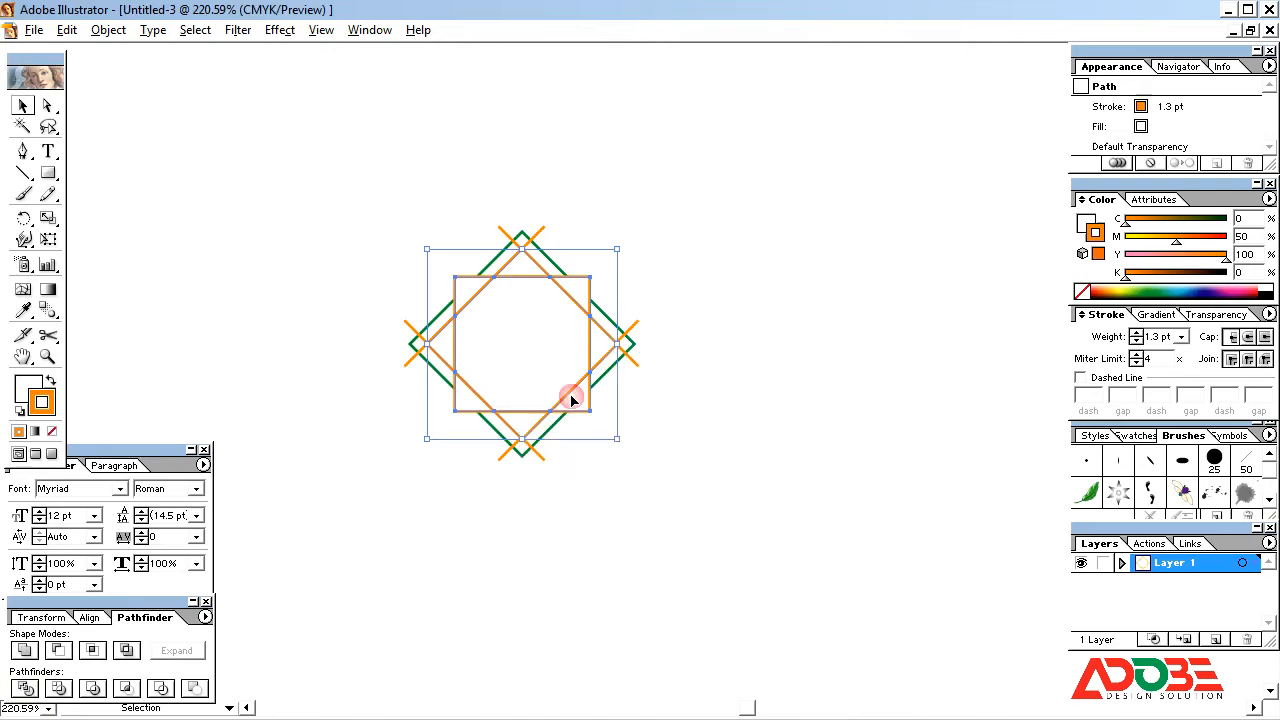
# Unite the divided orange pieces into one eight-pointed star outline with Pathfinder and expand its appearance.
pyautogui.click(26, 651)
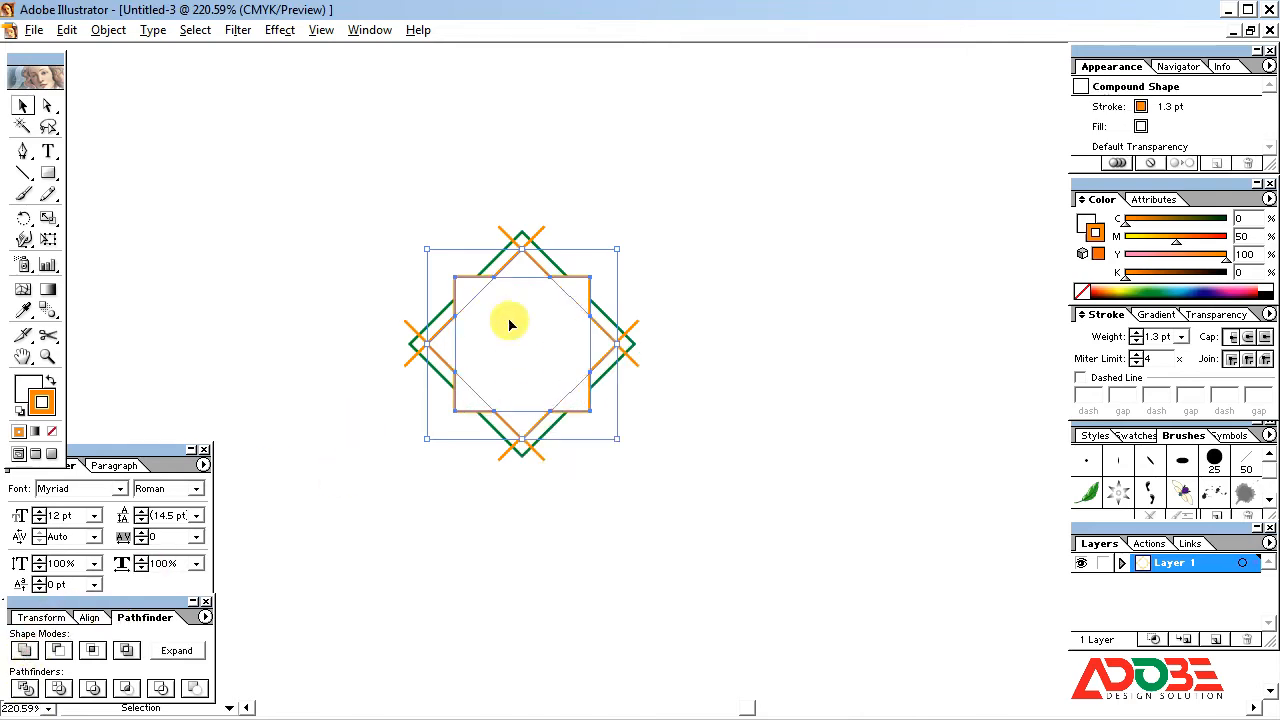
pyautogui.click(108, 30)
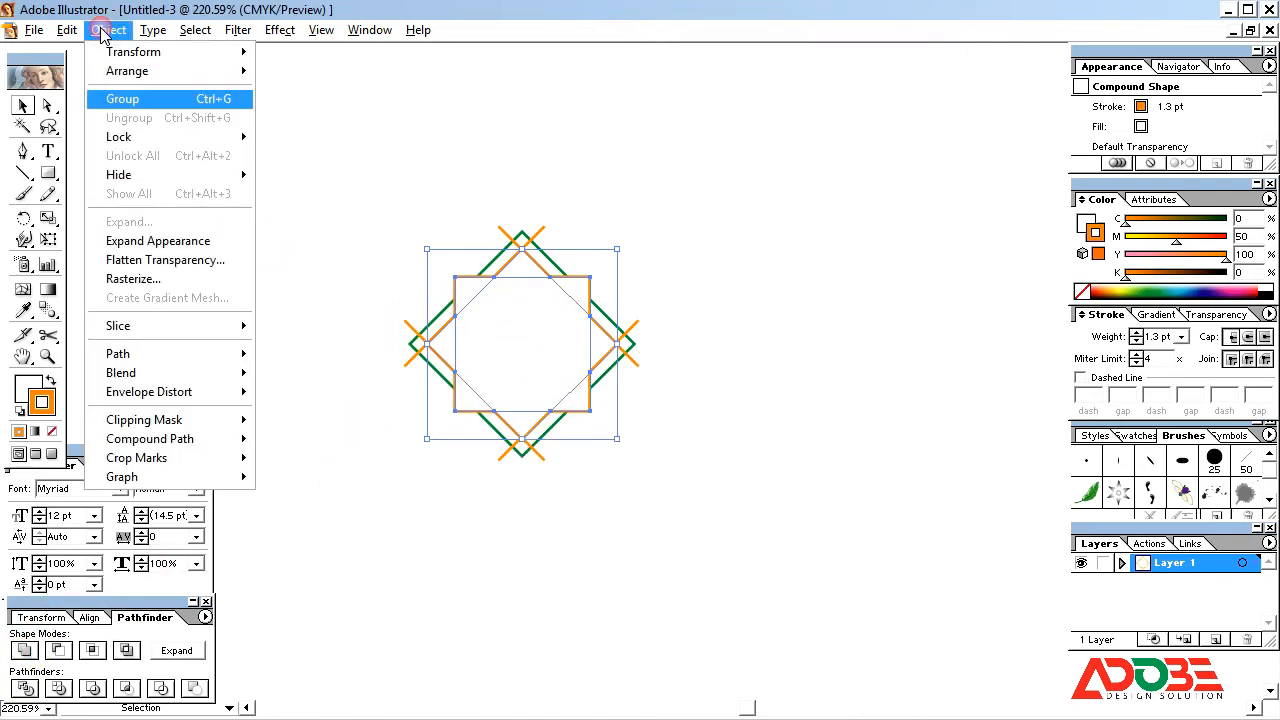
pyautogui.click(176, 243)
pyautogui.click(812, 322)
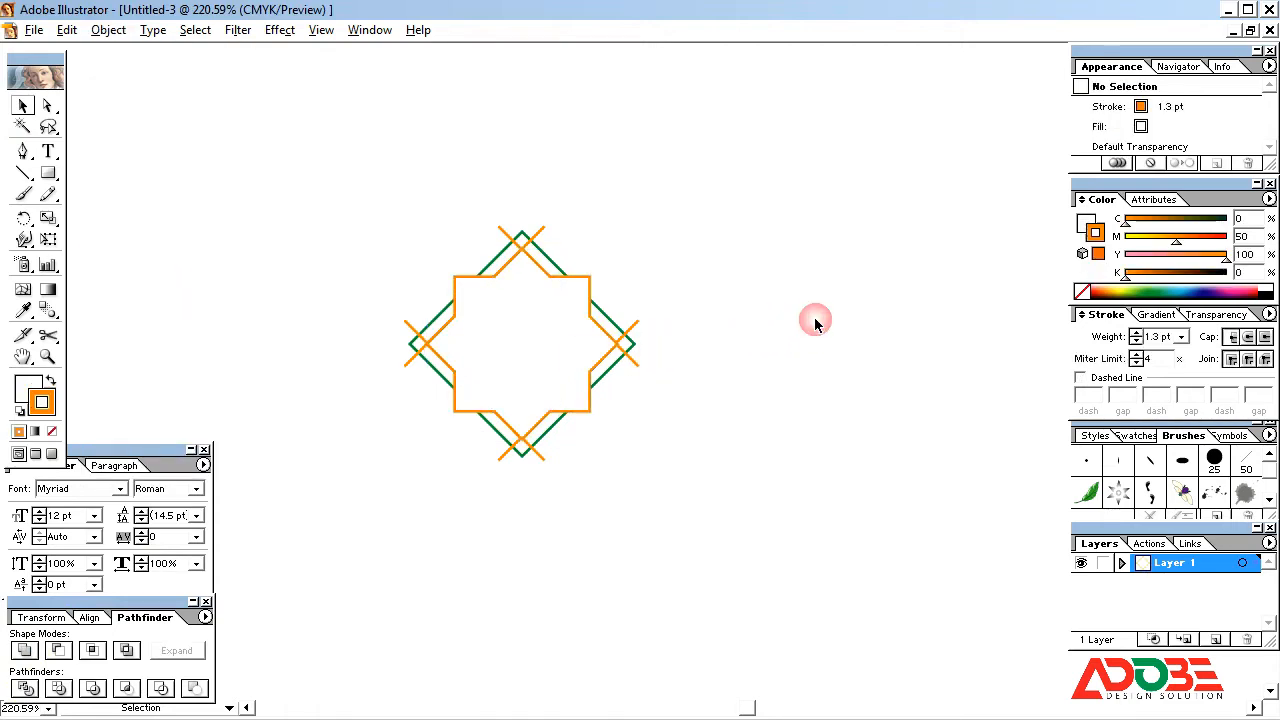
pyautogui.click(538, 311)
pyautogui.click(664, 320)
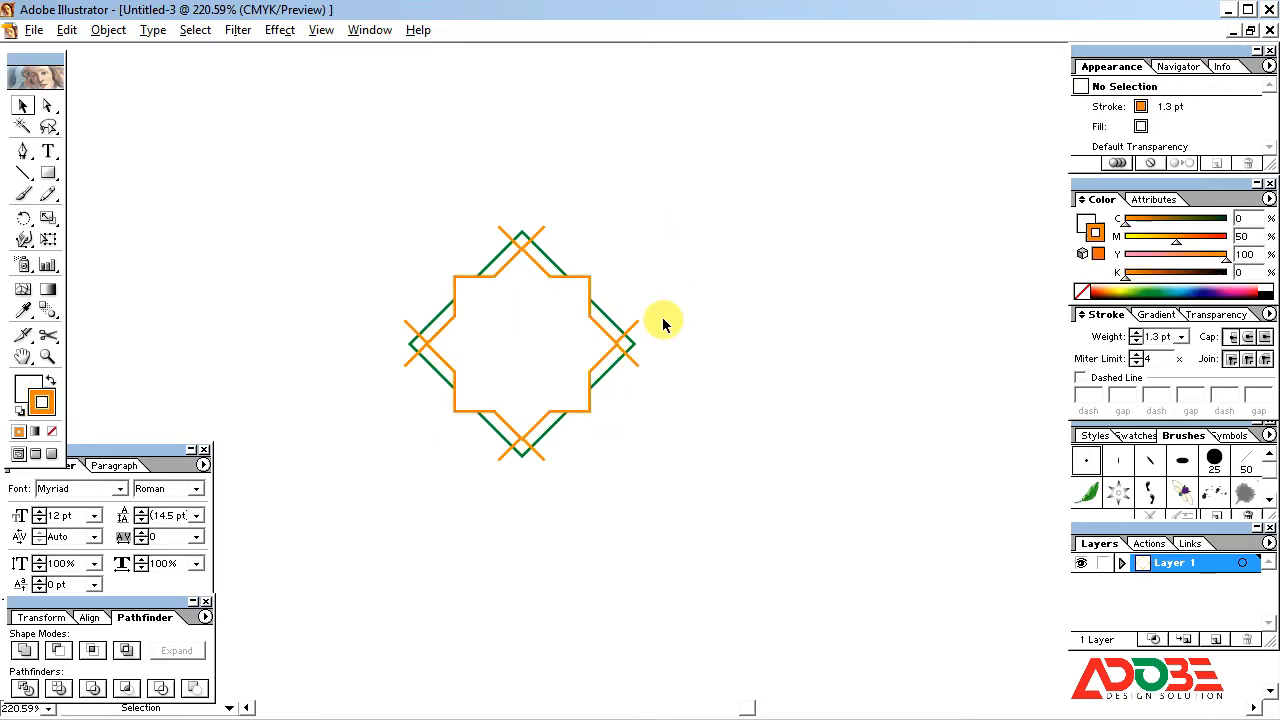
# Draw a wide rectangle with a green fill and no stroke in the empty area to the right of the star.
pyautogui.hotkey('shift', 'F8')
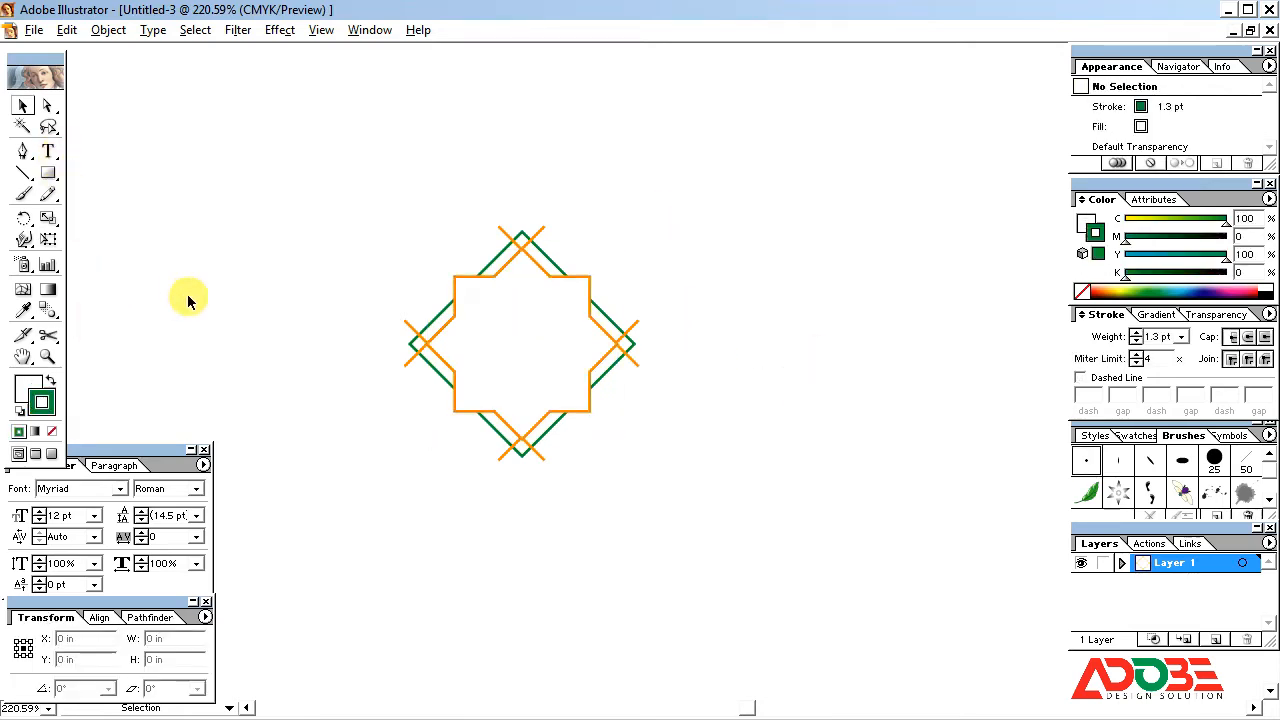
pyautogui.click(48, 175)
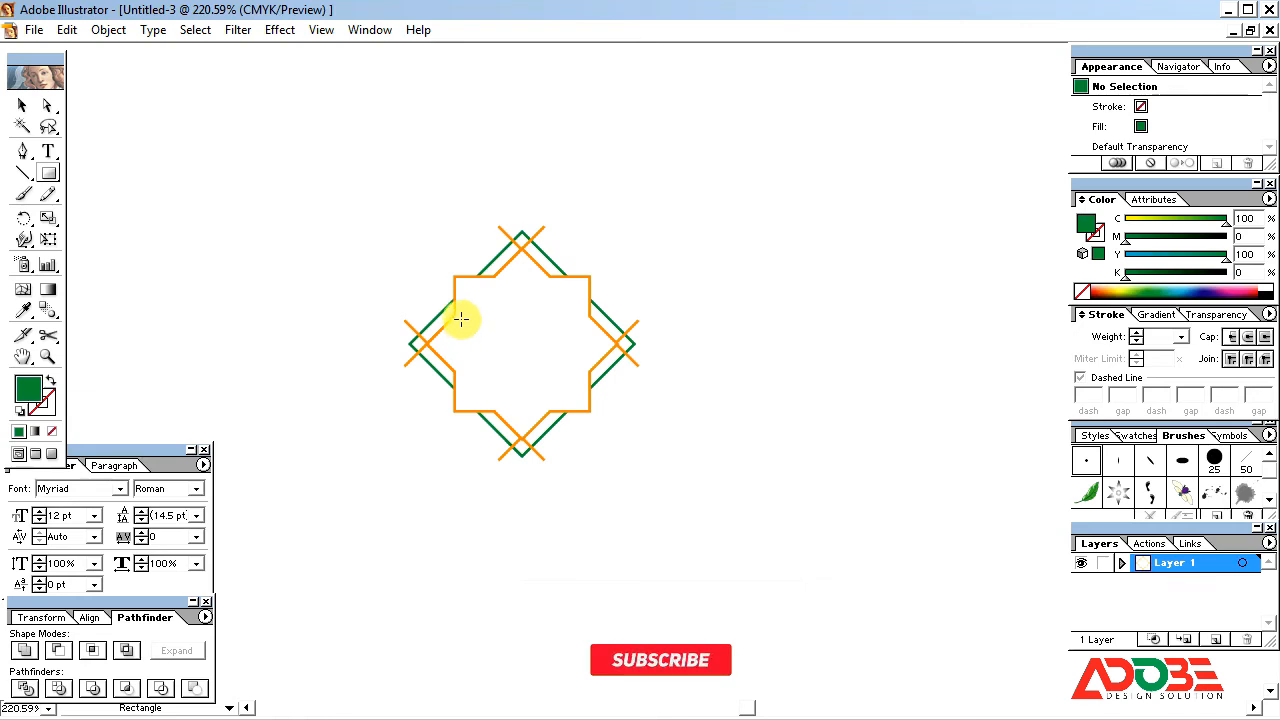
pyautogui.moveTo(461, 319); pyautogui.dragTo(781, 353)
pyautogui.click(22, 105)
pyautogui.click(794, 427)
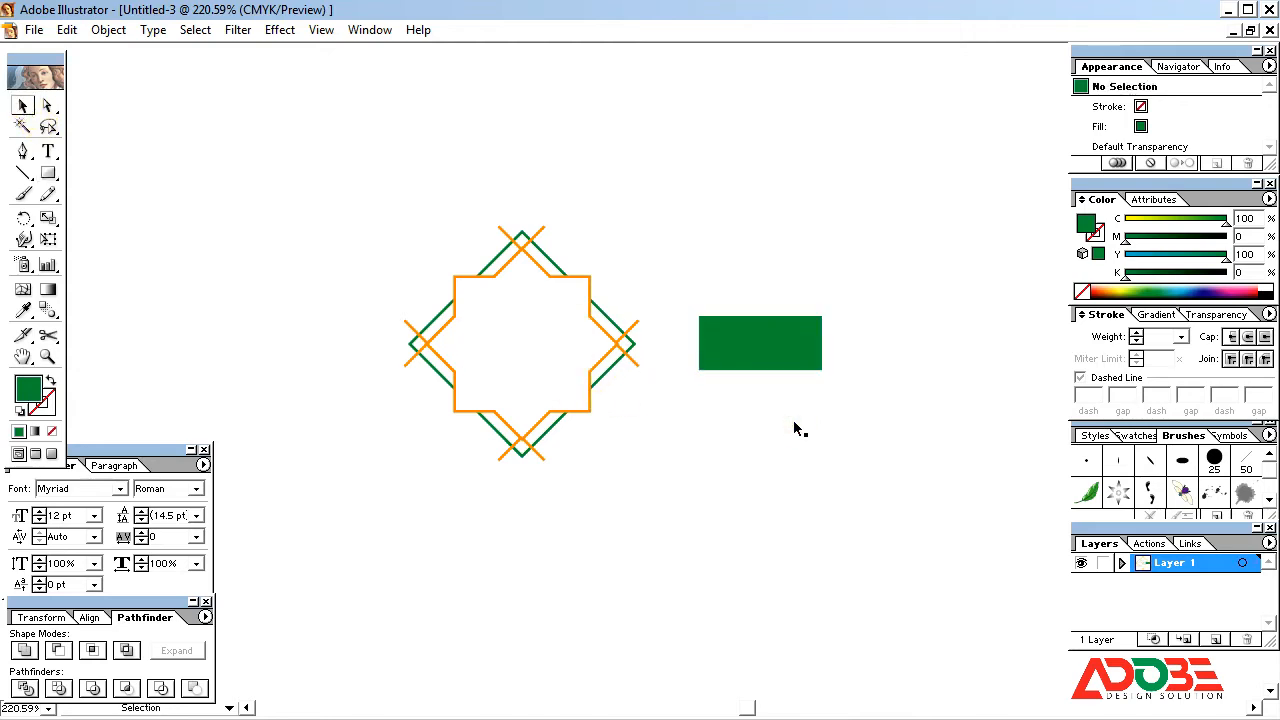
# Draw a straight vertical line through the middle of the green rectangle, extending past its upper and lower edges.
pyautogui.click(782, 364)
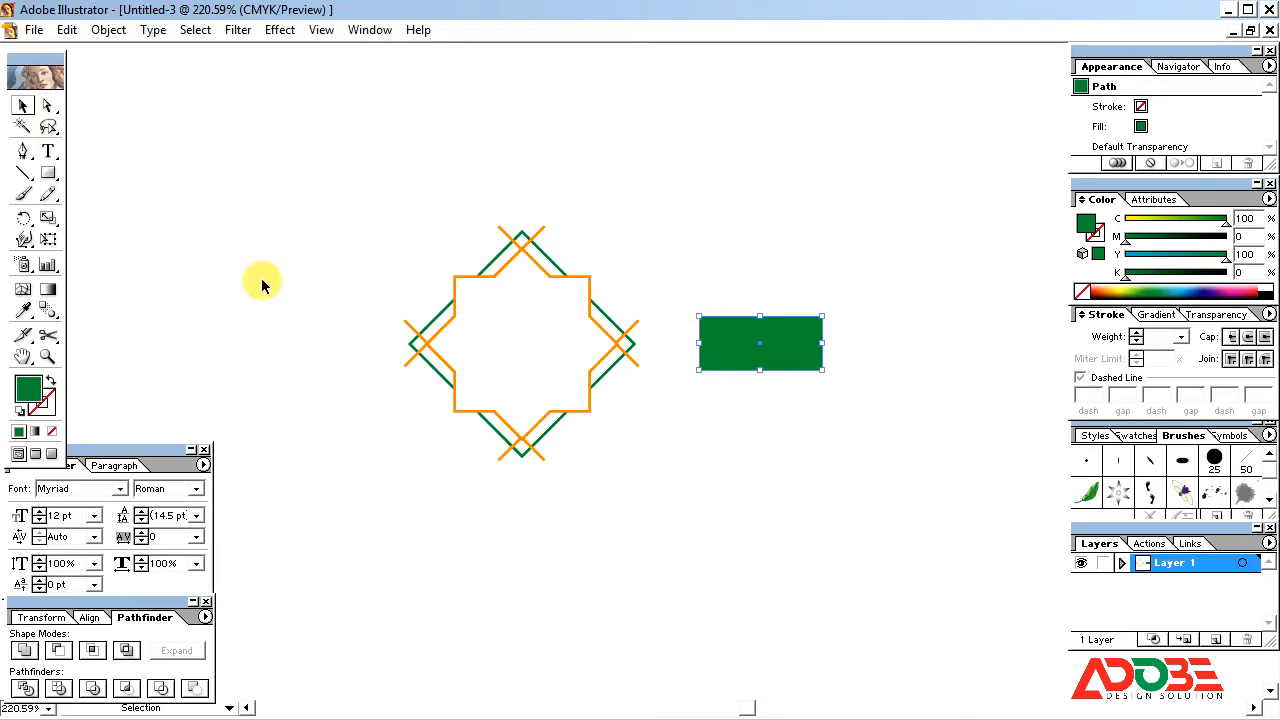
pyautogui.click(23, 172)
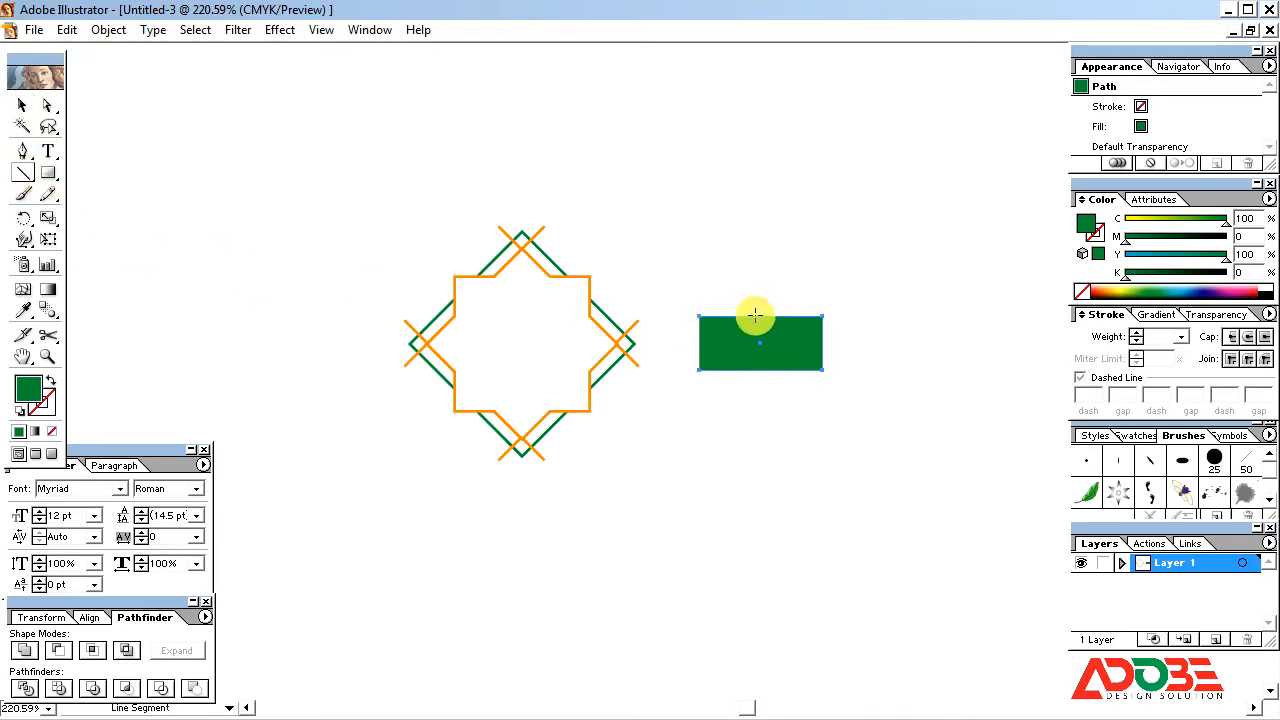
pyautogui.moveTo(759, 311); pyautogui.dragTo(752, 348)
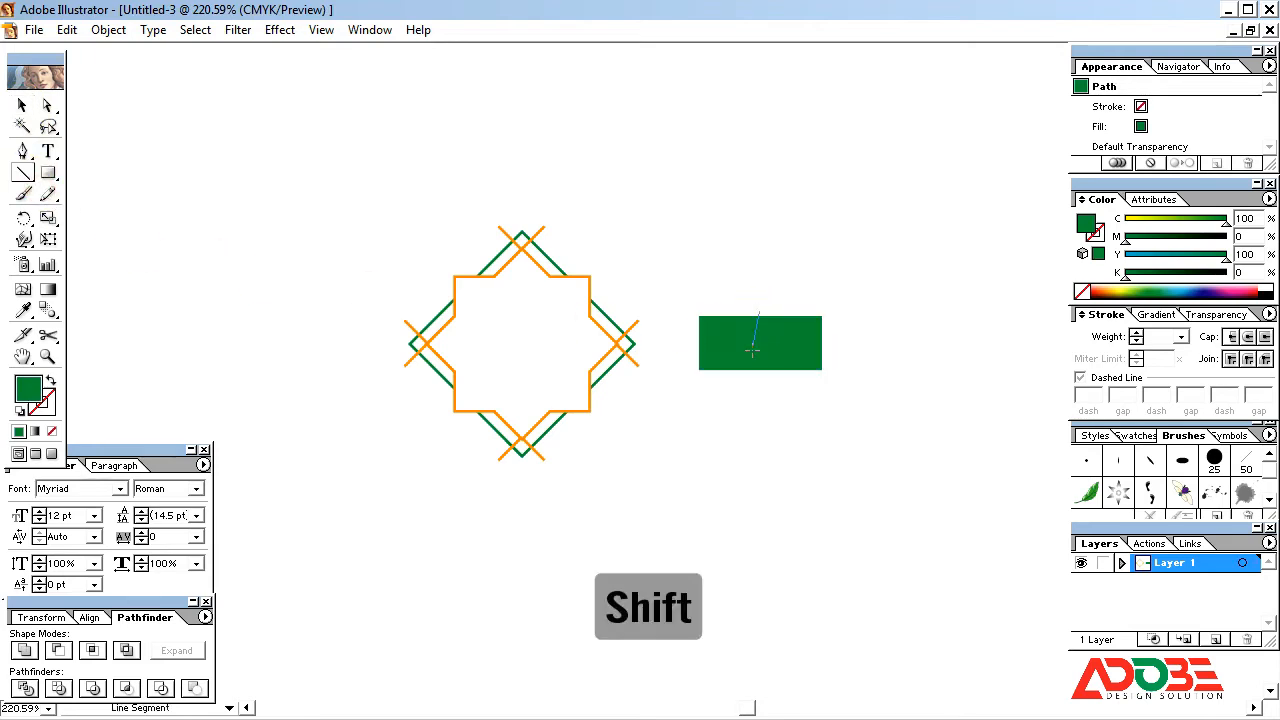
pyautogui.moveTo(751, 399); pyautogui.dragTo(751, 399)
pyautogui.click(22, 105)
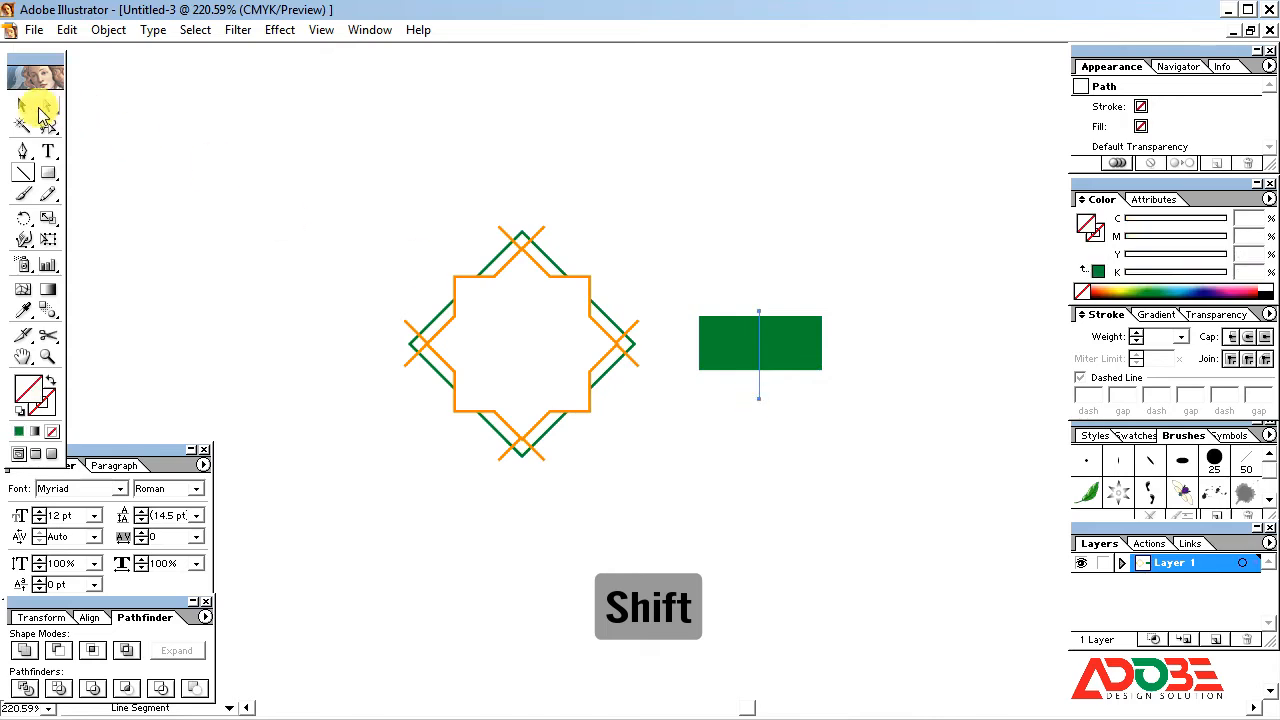
# Divide the green rectangle along the vertical line with Pathfinder and ungroup the two halves.
pyautogui.click(847, 379)
pyautogui.moveTo(847, 379); pyautogui.dragTo(733, 300)
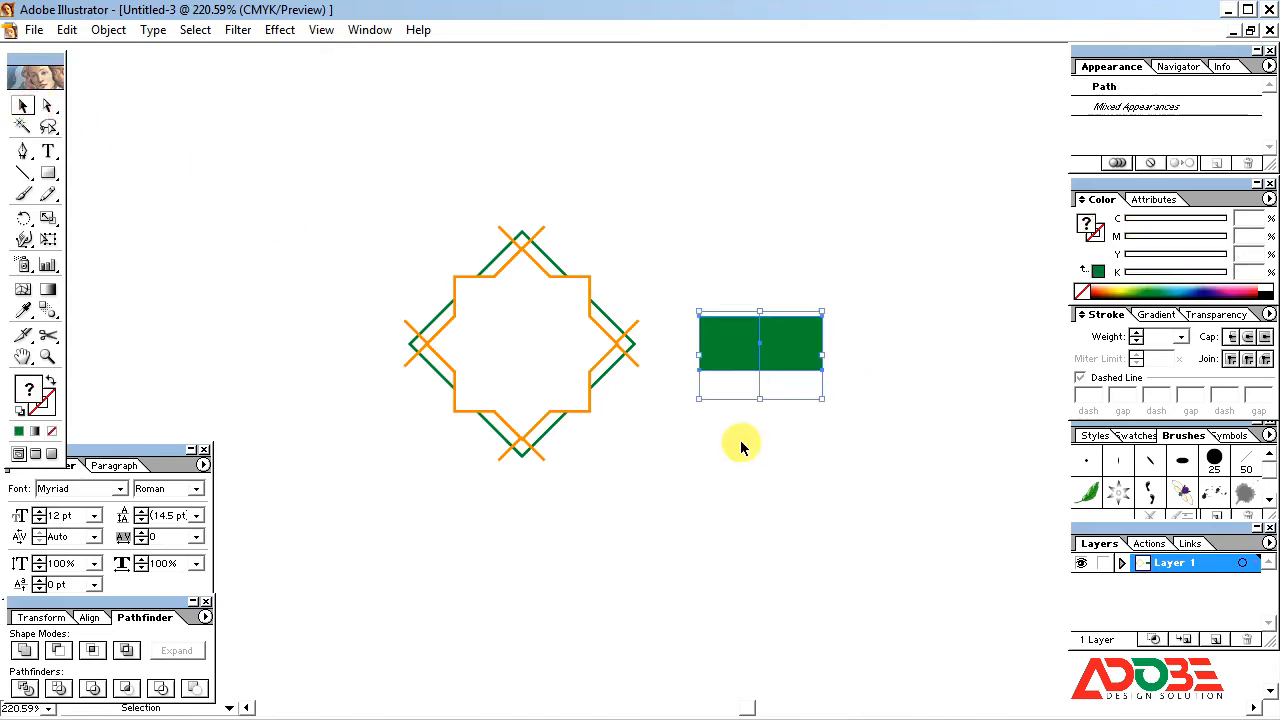
pyautogui.click(27, 690)
pyautogui.rightClick(747, 362)
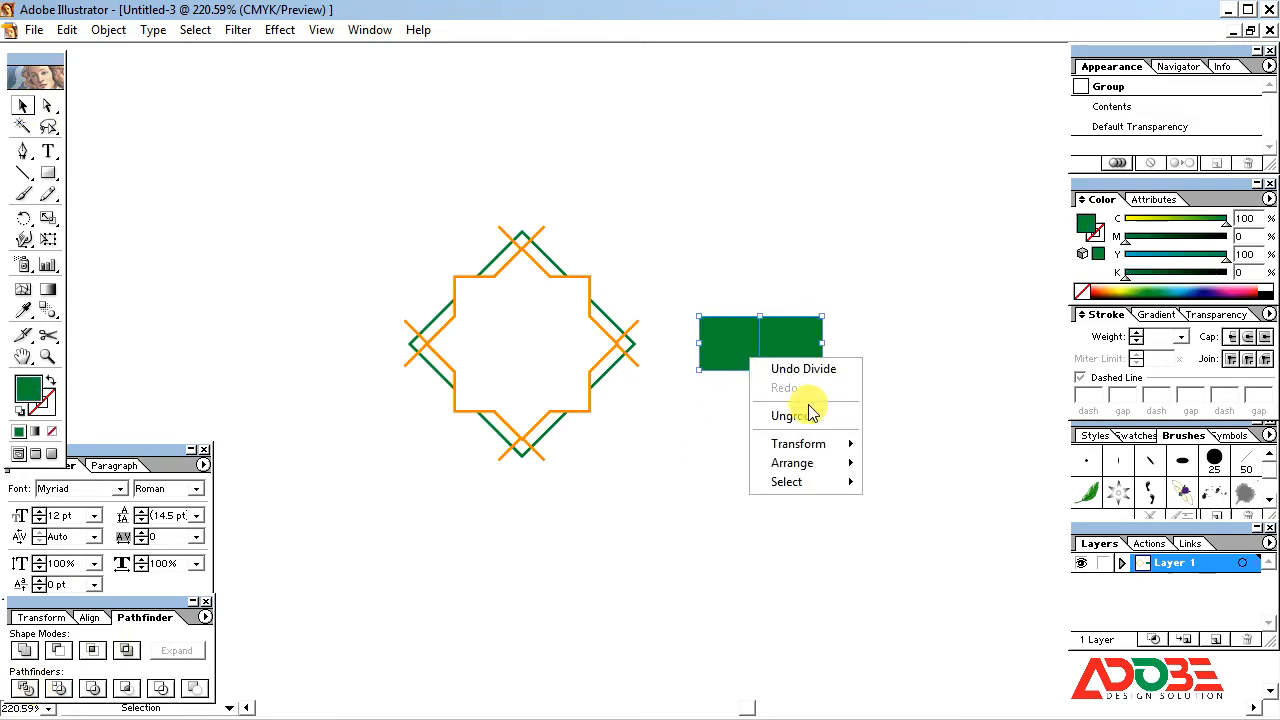
pyautogui.click(813, 416)
pyautogui.click(780, 352)
pyautogui.click(748, 360)
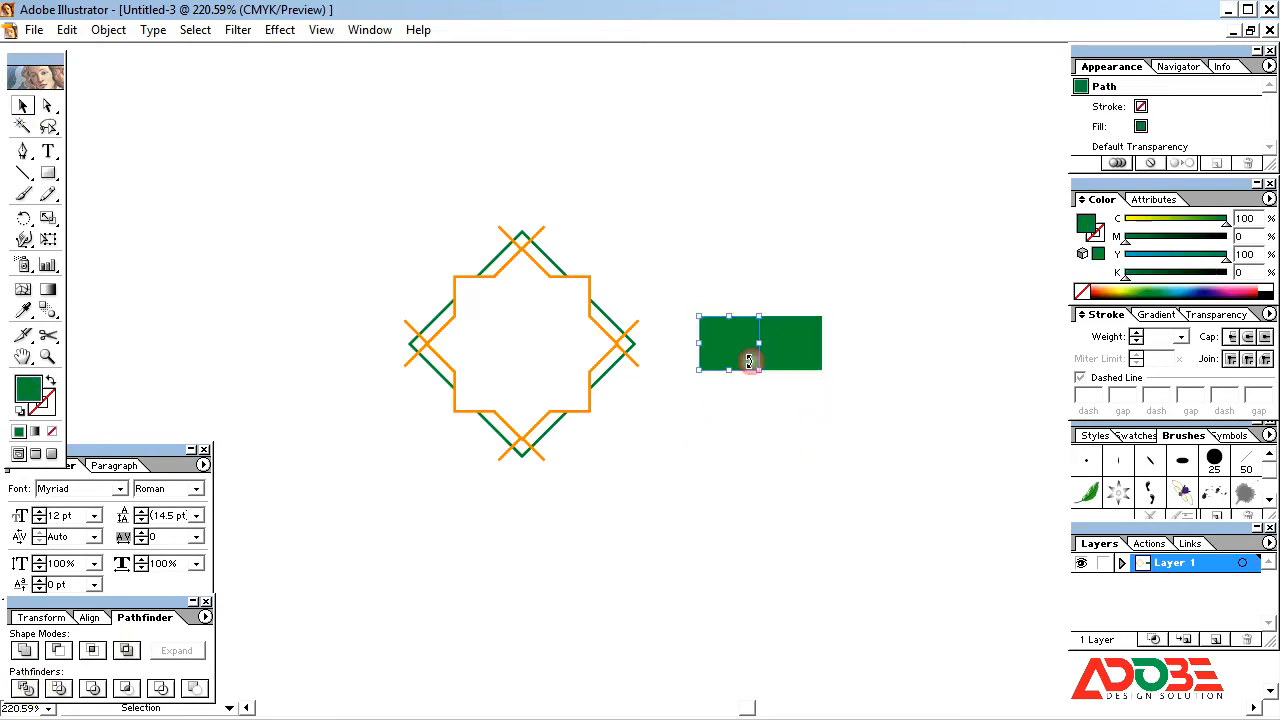
# Shift the shared middle anchor points of the two green halves downward to form an open book shape.
pyautogui.click(49, 106)
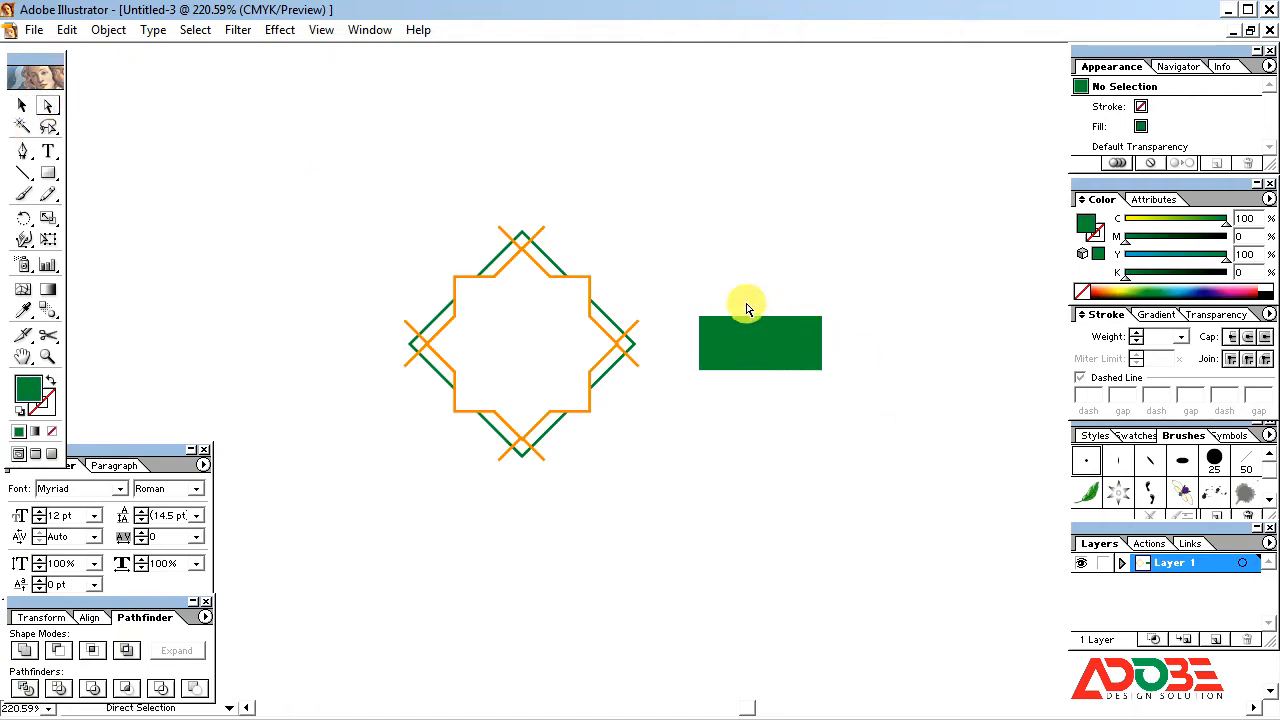
pyautogui.moveTo(745, 304); pyautogui.dragTo(781, 398)
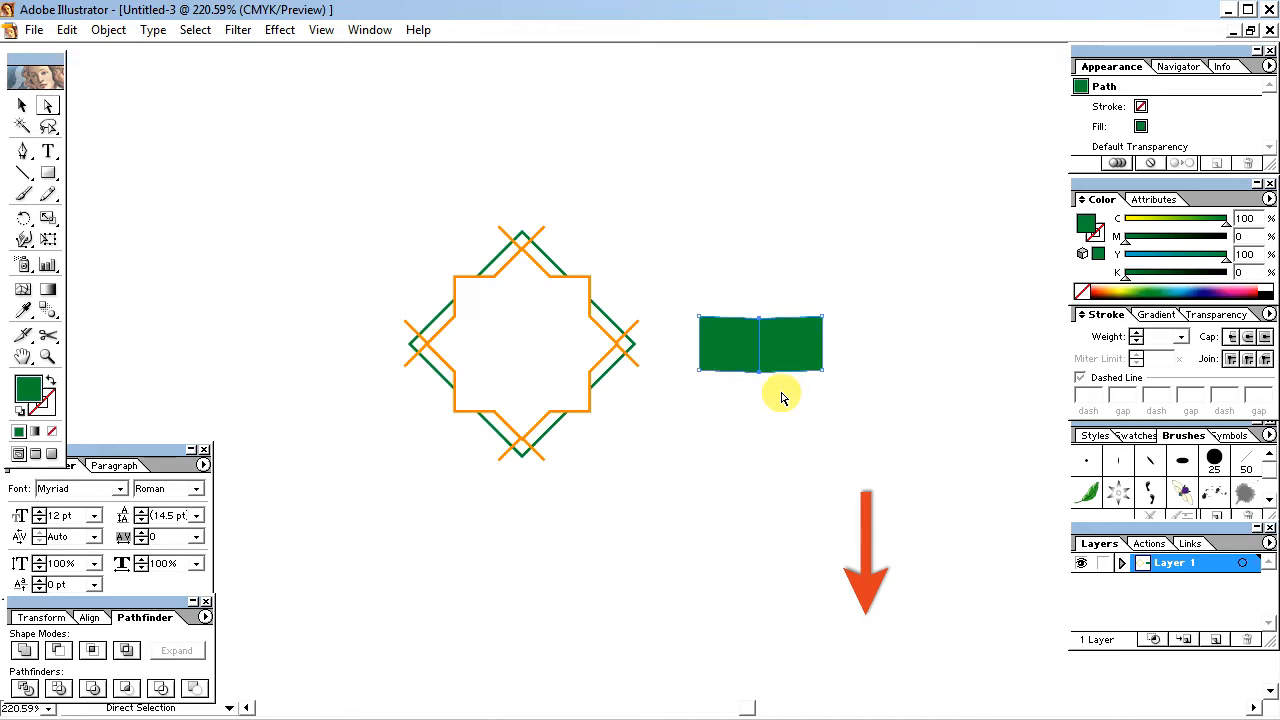
pyautogui.press('Down')
pyautogui.press('Down')
pyautogui.press('Down')
pyautogui.press('Down')
pyautogui.press('Down')
pyautogui.press('Down')
pyautogui.press('Down')
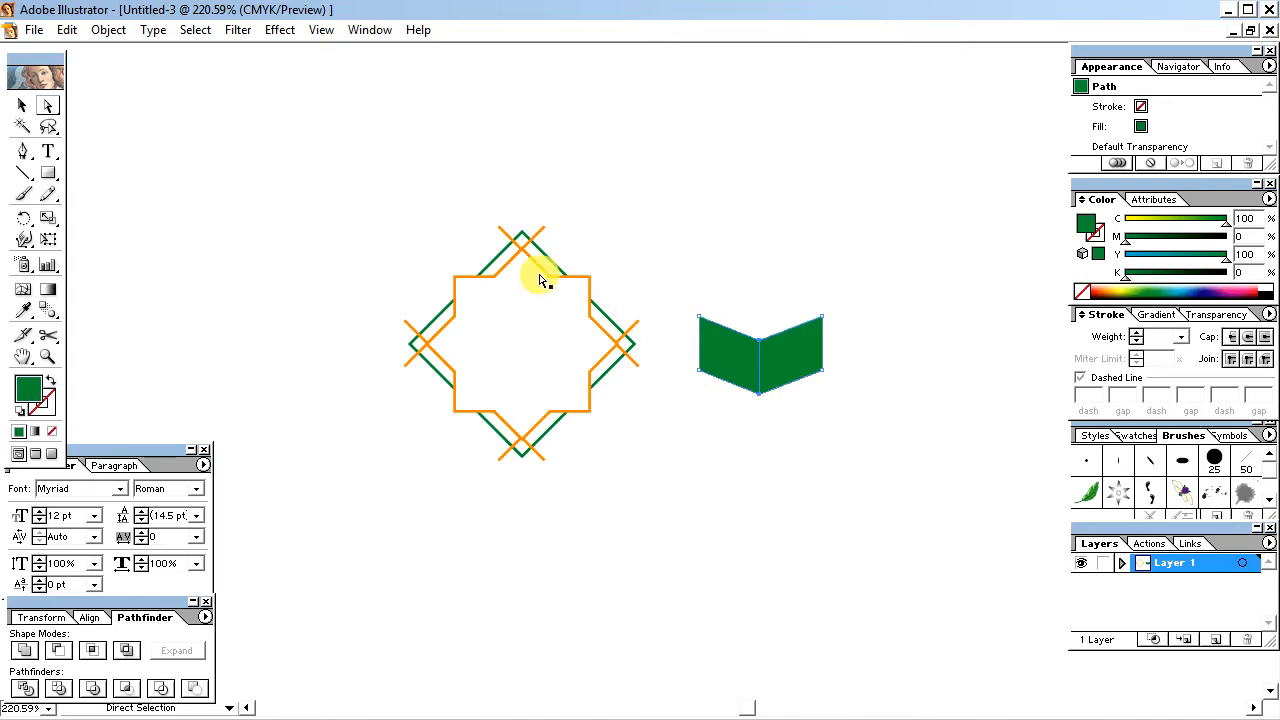
pyautogui.click(22, 106)
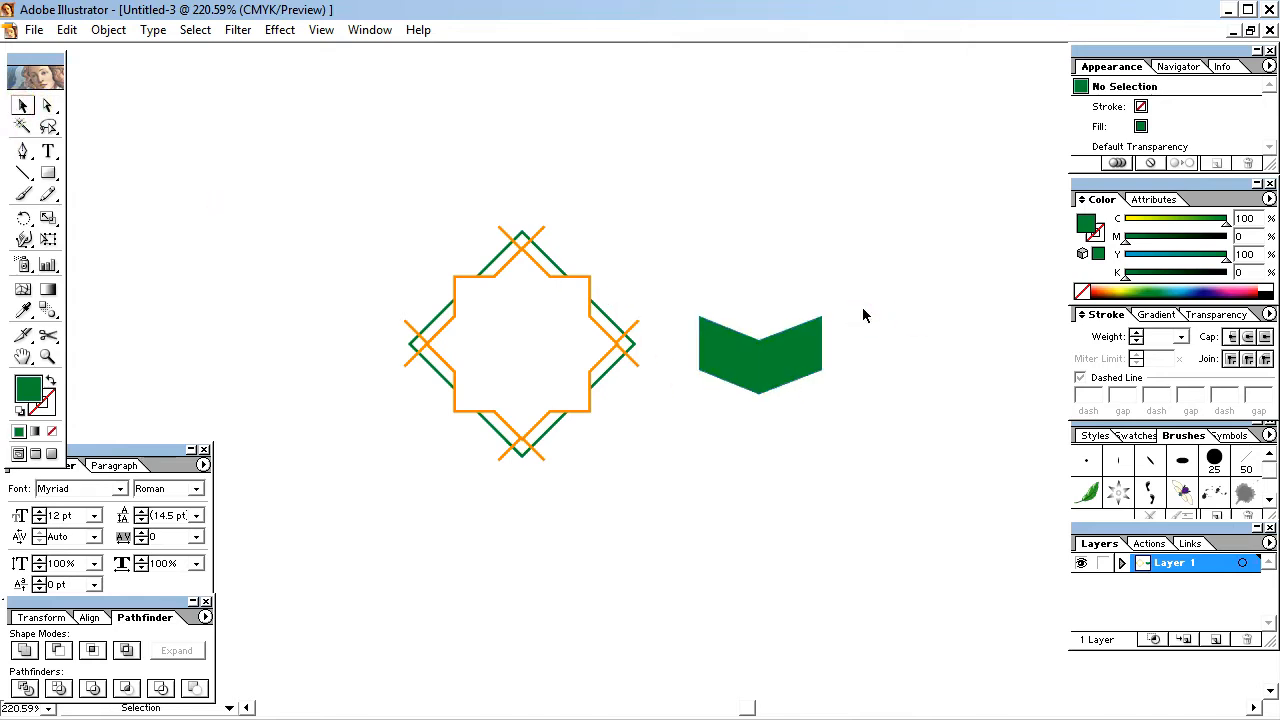
# Move both halves of the green book shape into the centre of the orange star.
pyautogui.click(815, 357)
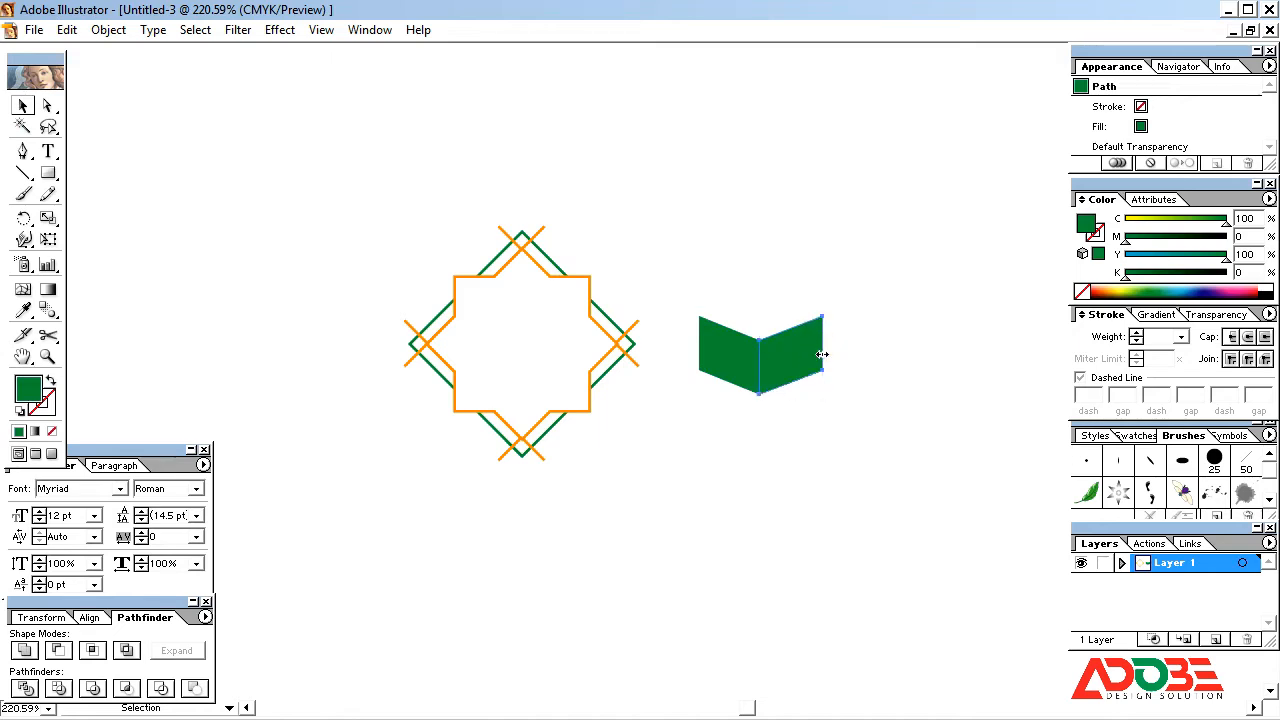
pyautogui.click(848, 397)
pyautogui.moveTo(848, 397); pyautogui.dragTo(697, 289)
pyautogui.moveTo(792, 362); pyautogui.dragTo(556, 366)
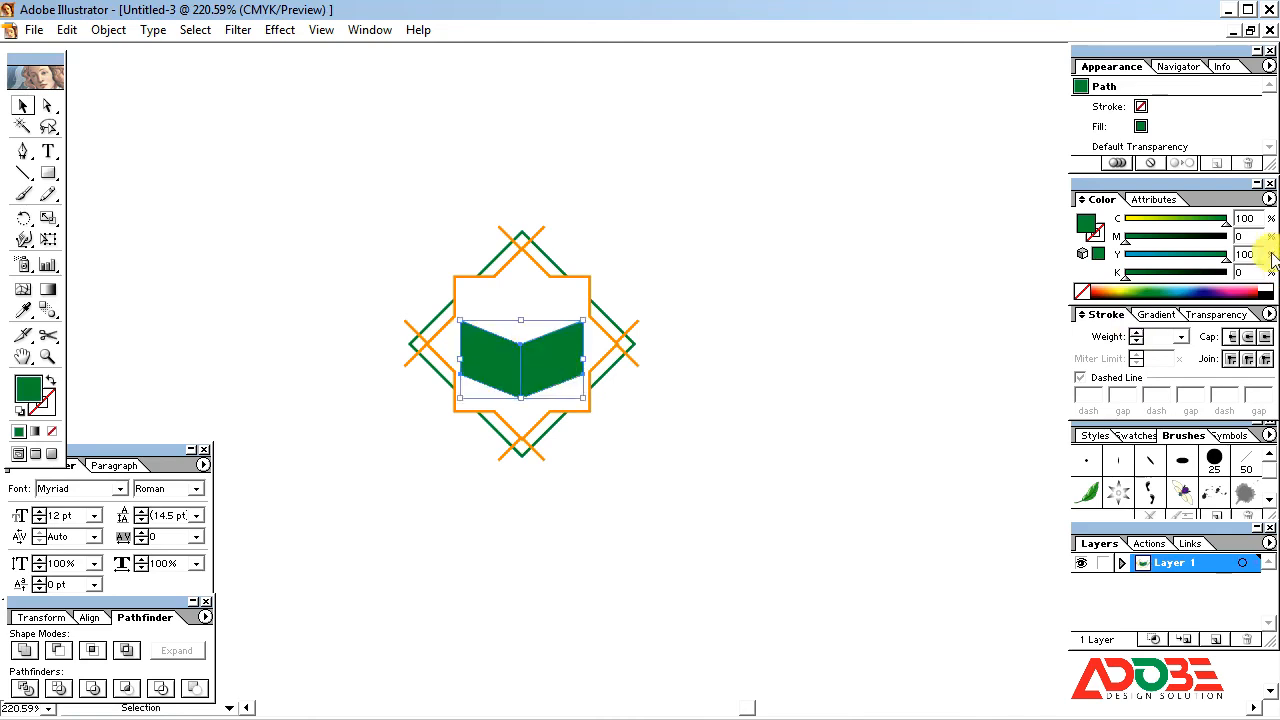
# Apply a linear gradient fill to the left half of the book.
pyautogui.click(481, 364)
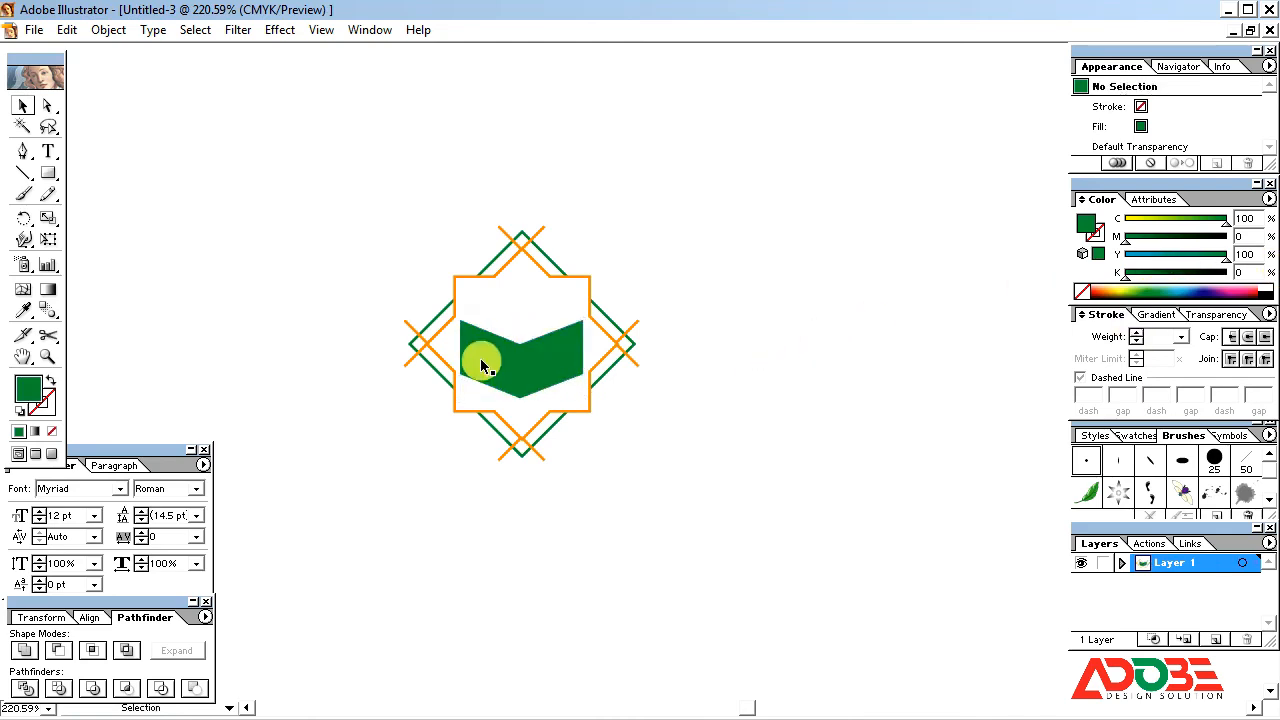
pyautogui.click(483, 358)
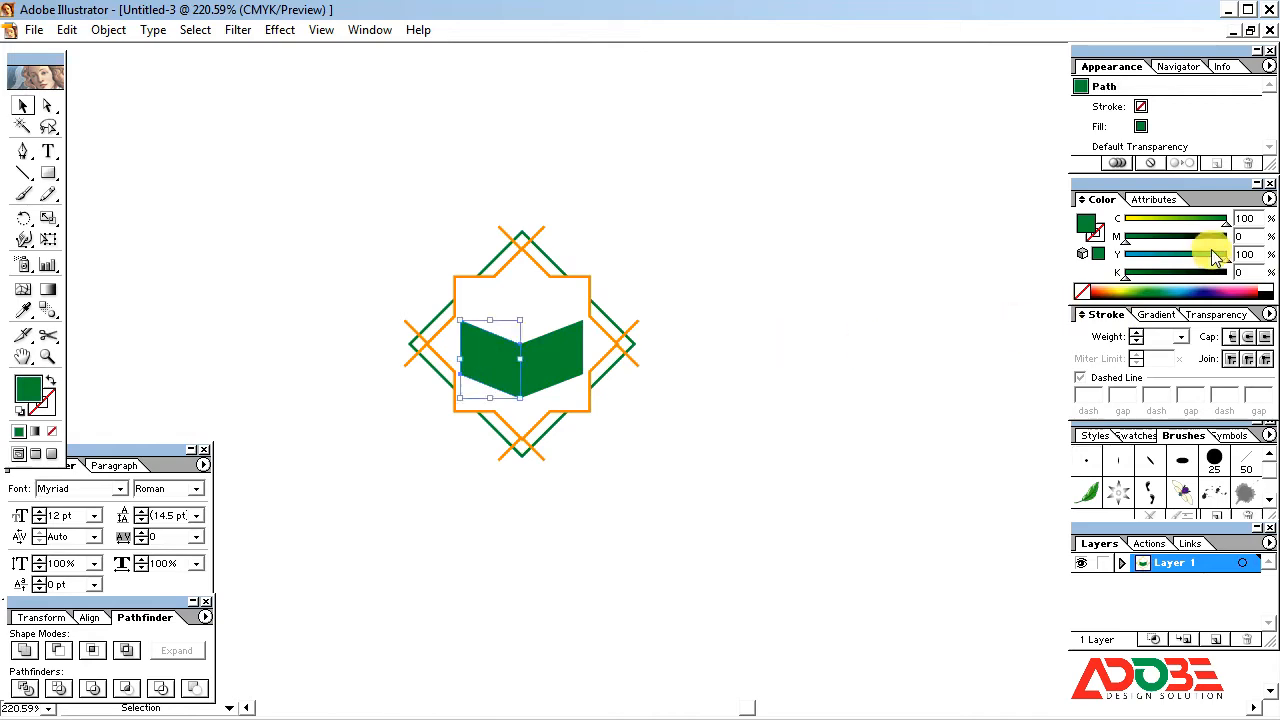
pyautogui.click(1155, 314)
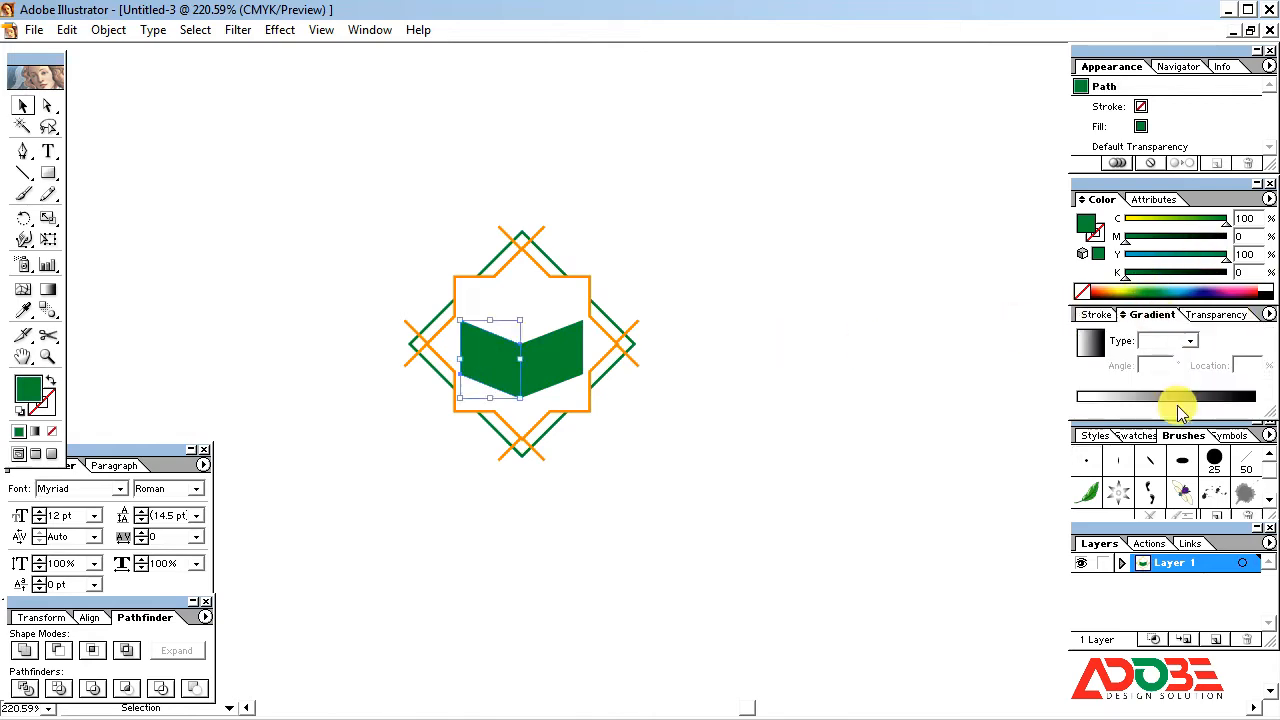
pyautogui.click(1180, 410)
pyautogui.click(1254, 411)
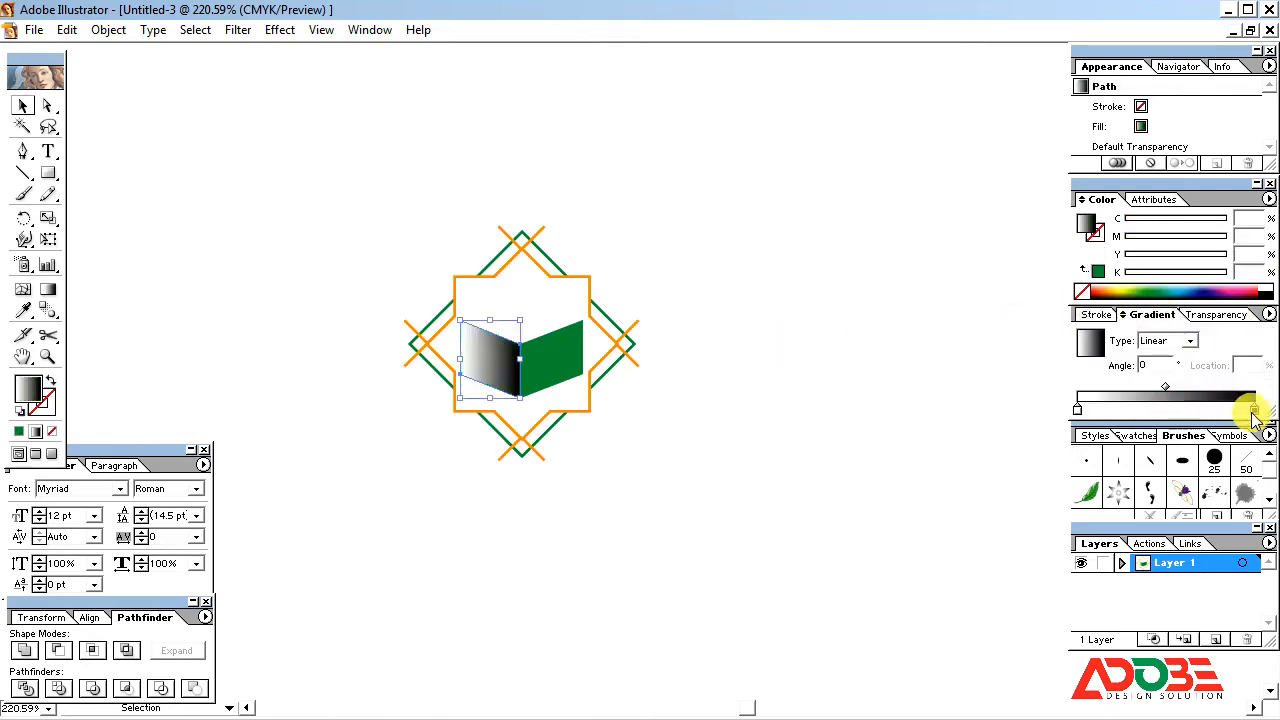
# Set the gradient's starting stop to a CMYK blue with C 100, M 50, Y 0, K 0.
pyautogui.click(1077, 410)
pyautogui.click(1270, 200)
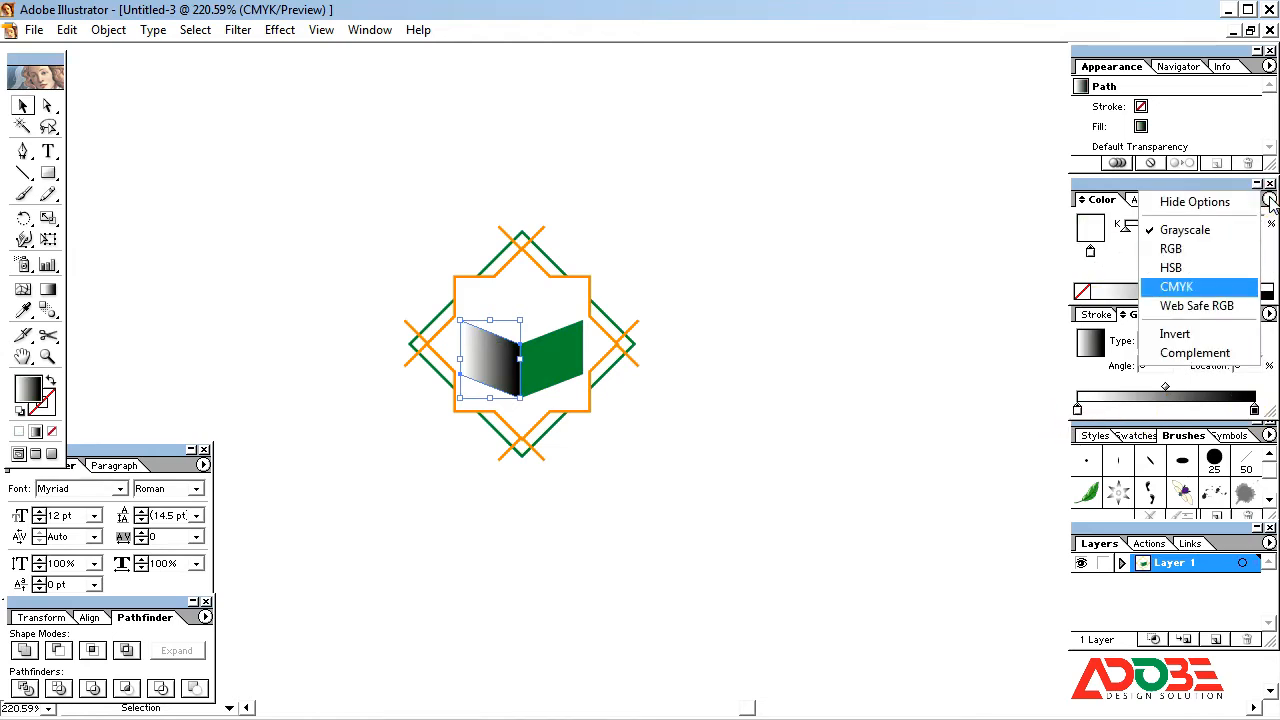
pyautogui.click(1150, 288)
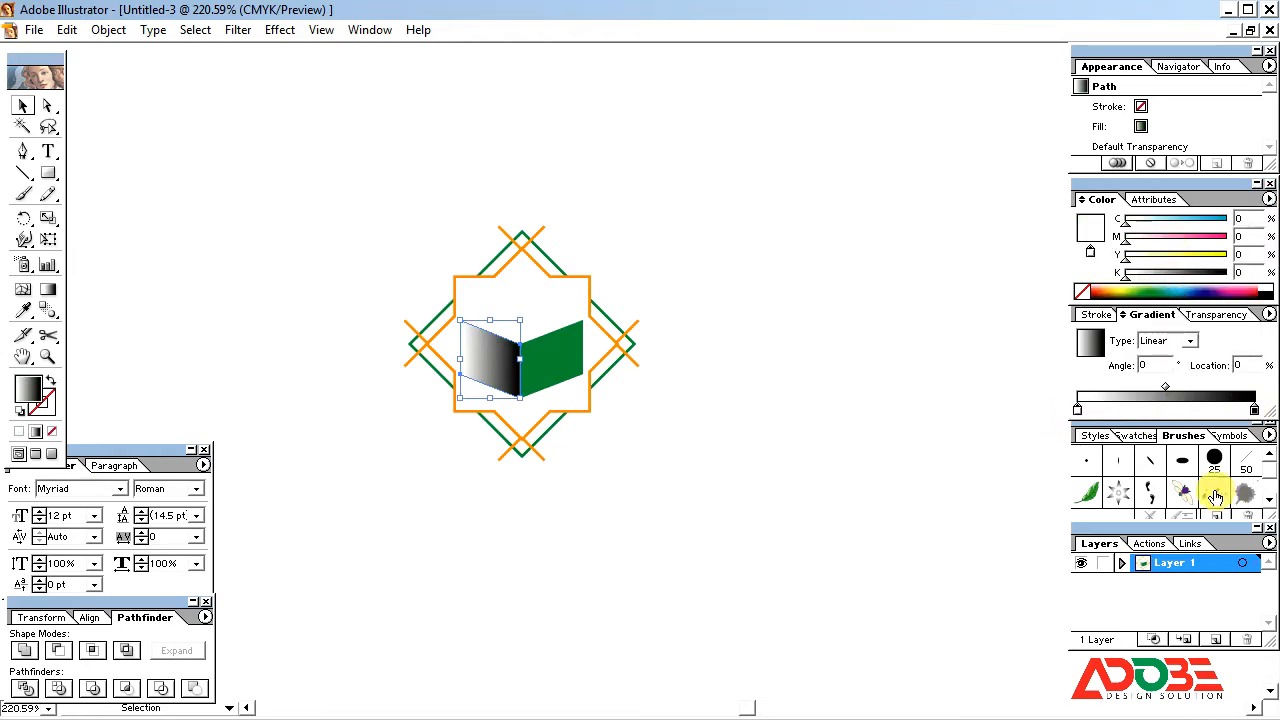
pyautogui.moveTo(1163, 220); pyautogui.dragTo(1278, 240)
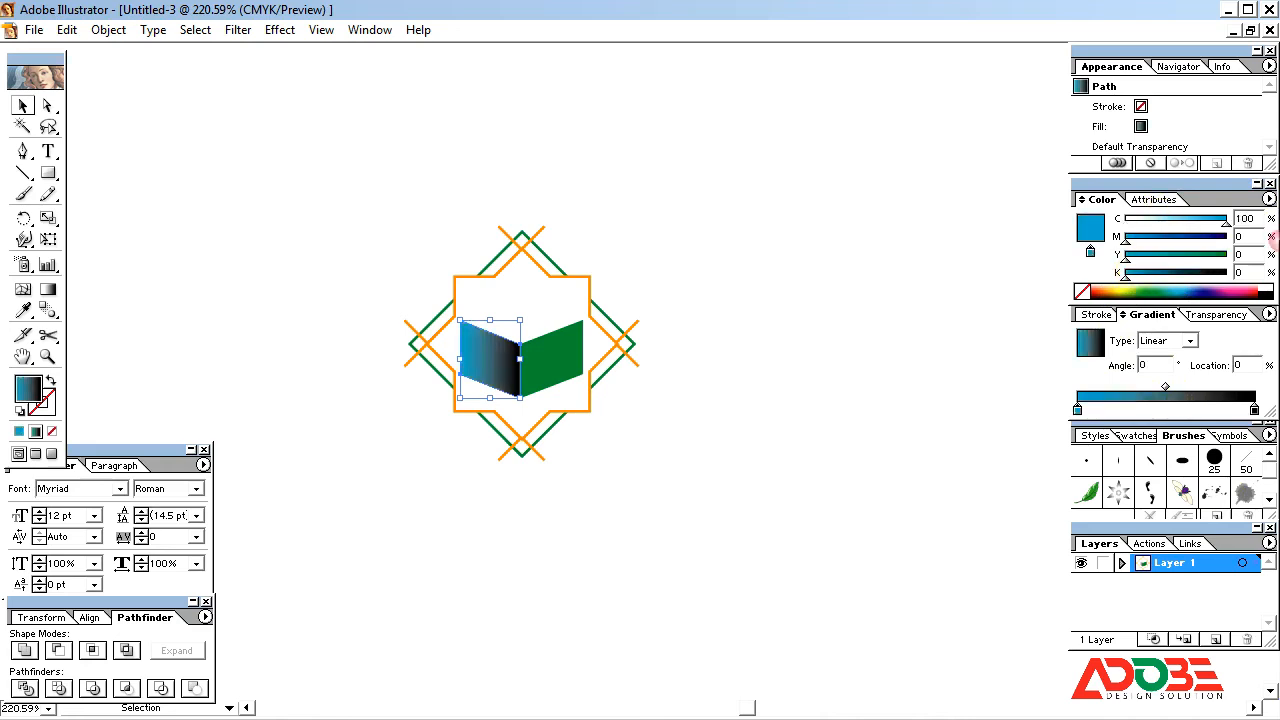
pyautogui.moveTo(1126, 241); pyautogui.dragTo(1159, 241)
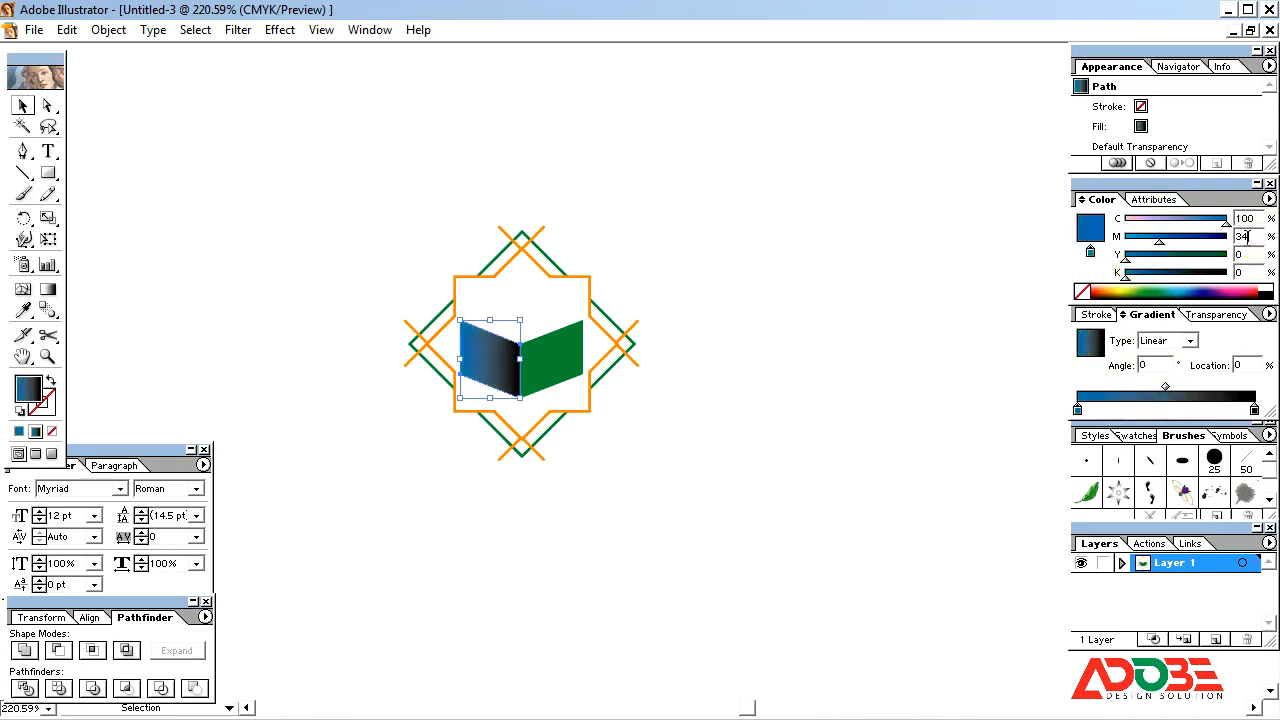
pyautogui.write('50')
pyautogui.press('Return')
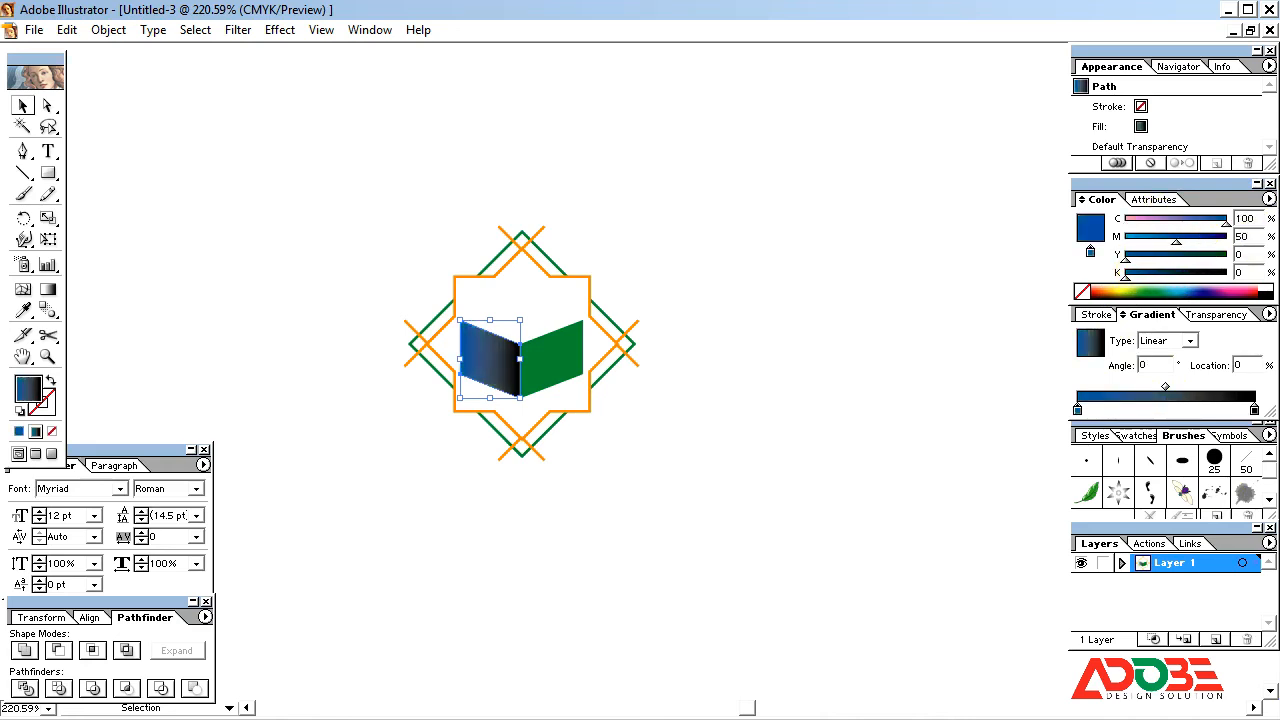
# Set the gradient's end stop to a CMYK cyan with C 100, M 0, Y 0, K 0.
pyautogui.click(1254, 409)
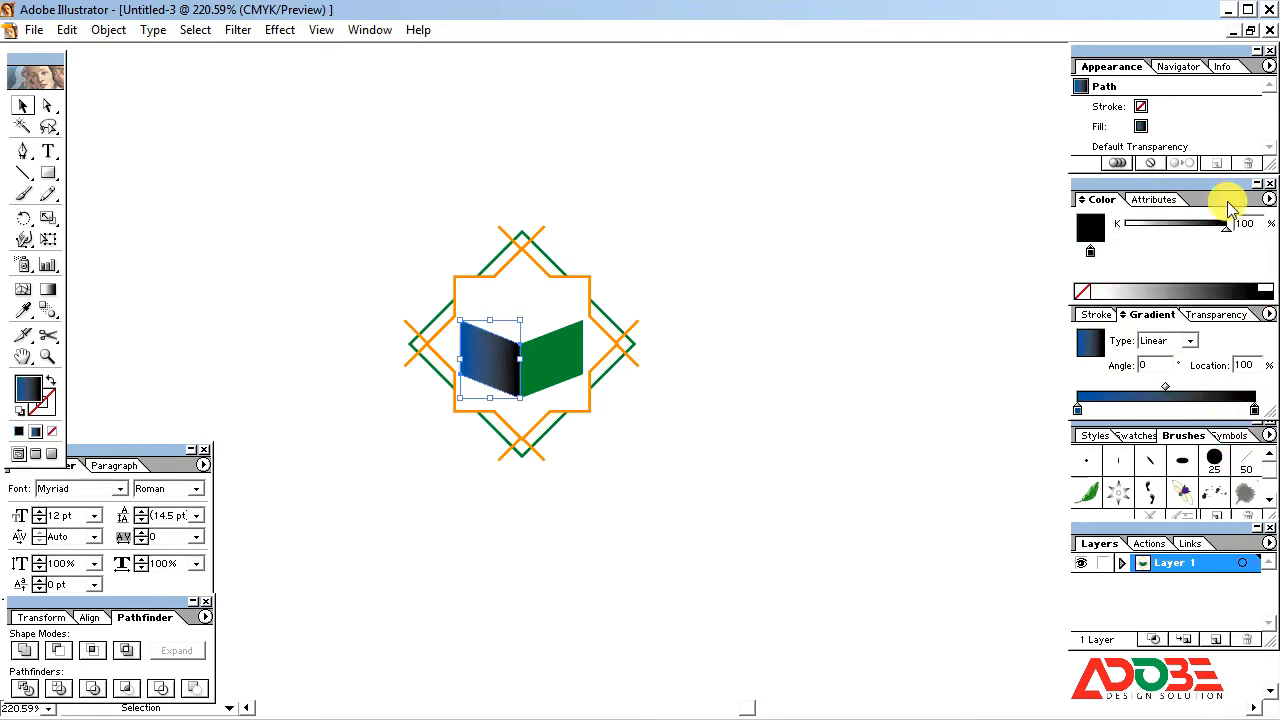
pyautogui.click(1268, 200)
pyautogui.click(1215, 287)
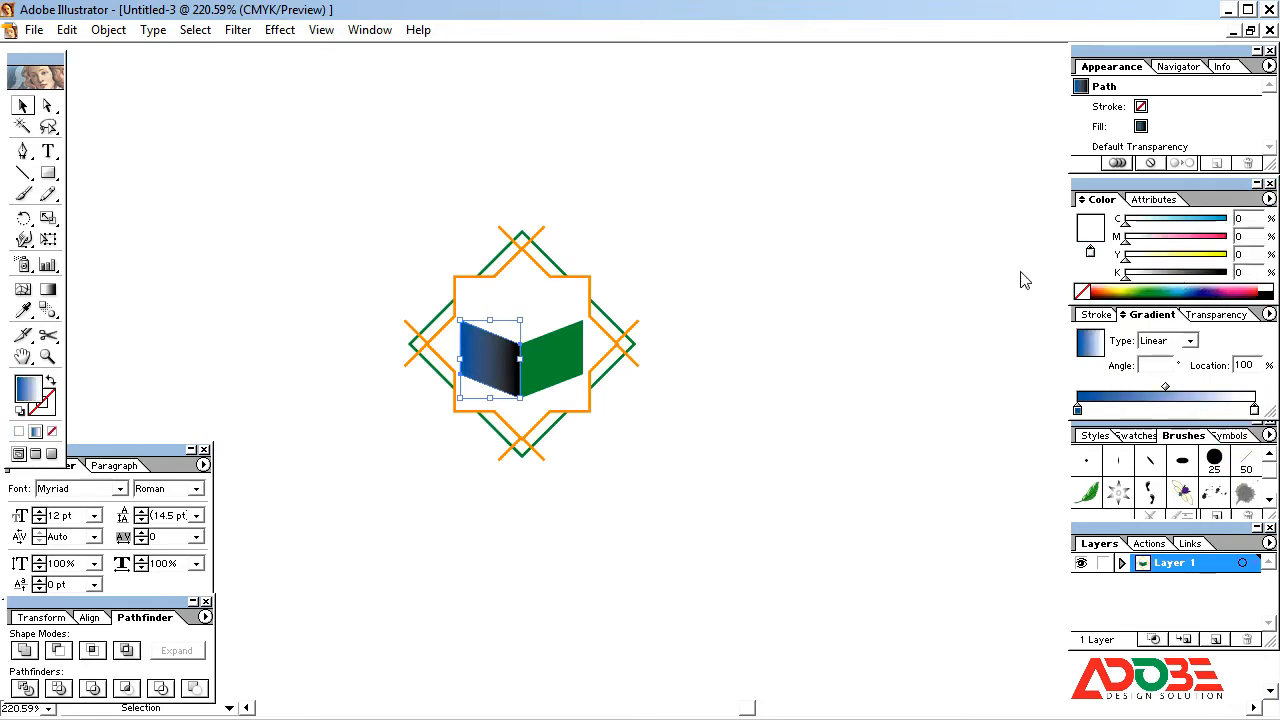
pyautogui.moveTo(1155, 220); pyautogui.dragTo(1230, 219)
pyautogui.click(777, 437)
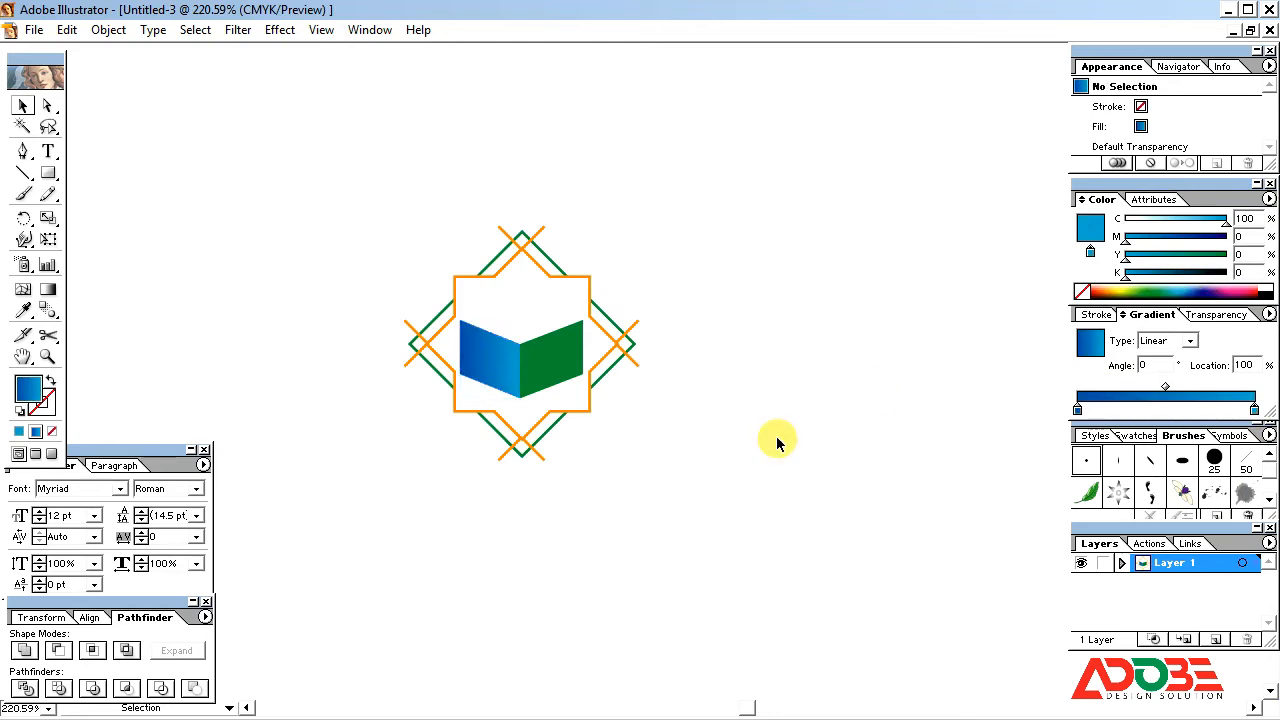
# Copy the left half's blue gradient onto the right half of the book with the Eyedropper.
pyautogui.click(567, 354)
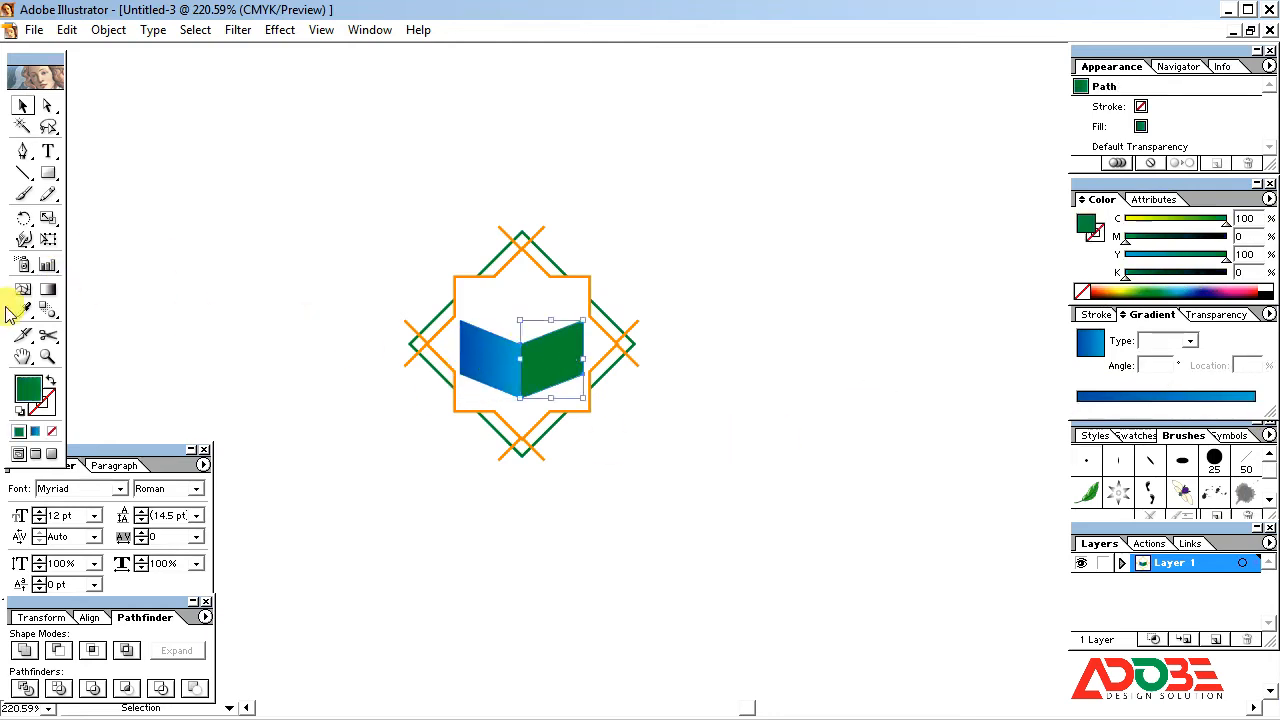
pyautogui.click(487, 355)
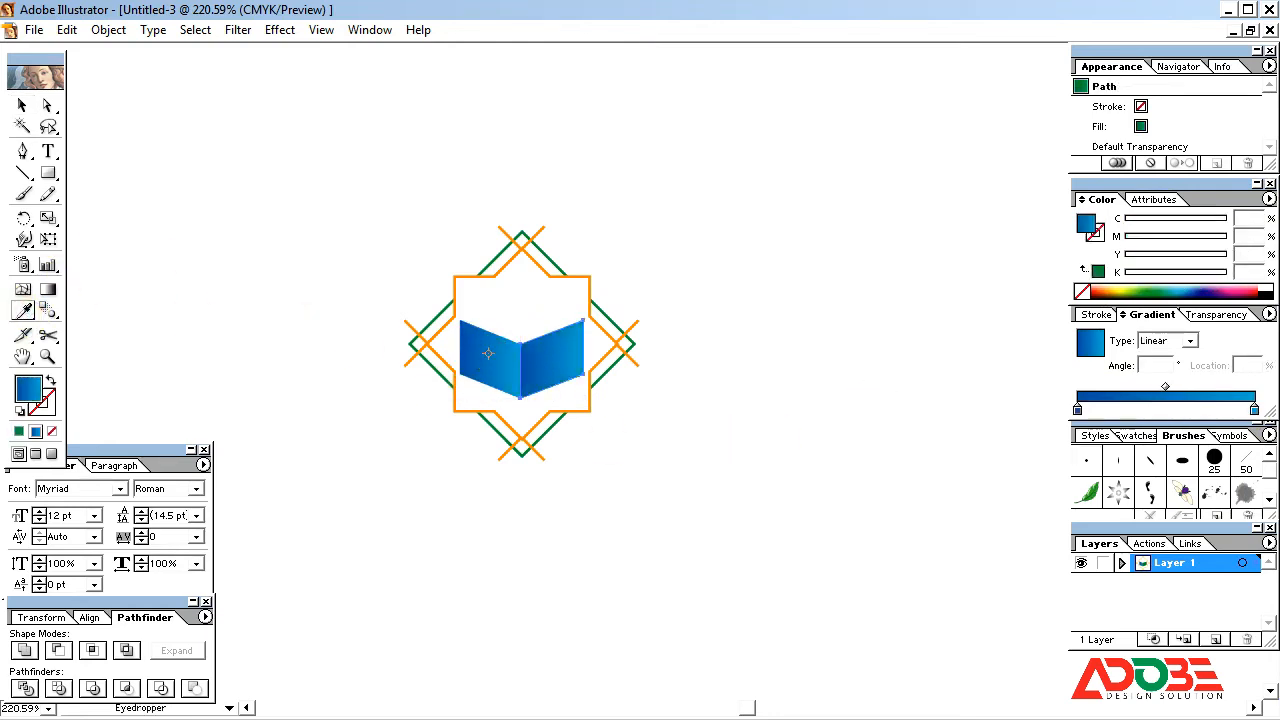
pyautogui.click(21, 107)
pyautogui.click(272, 194)
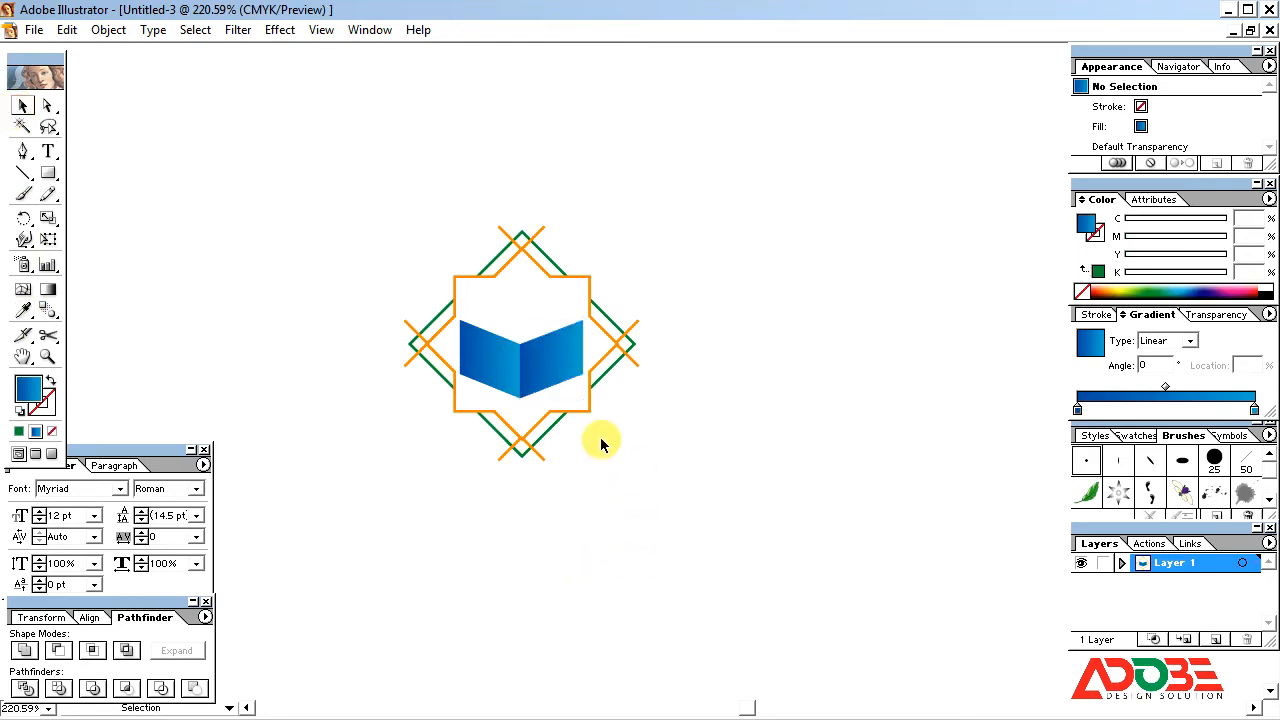
# Set the starting stop of the right book half's gradient to a CMYK cyan with C 100, M 0, Y 0, K 0.
pyautogui.click(549, 362)
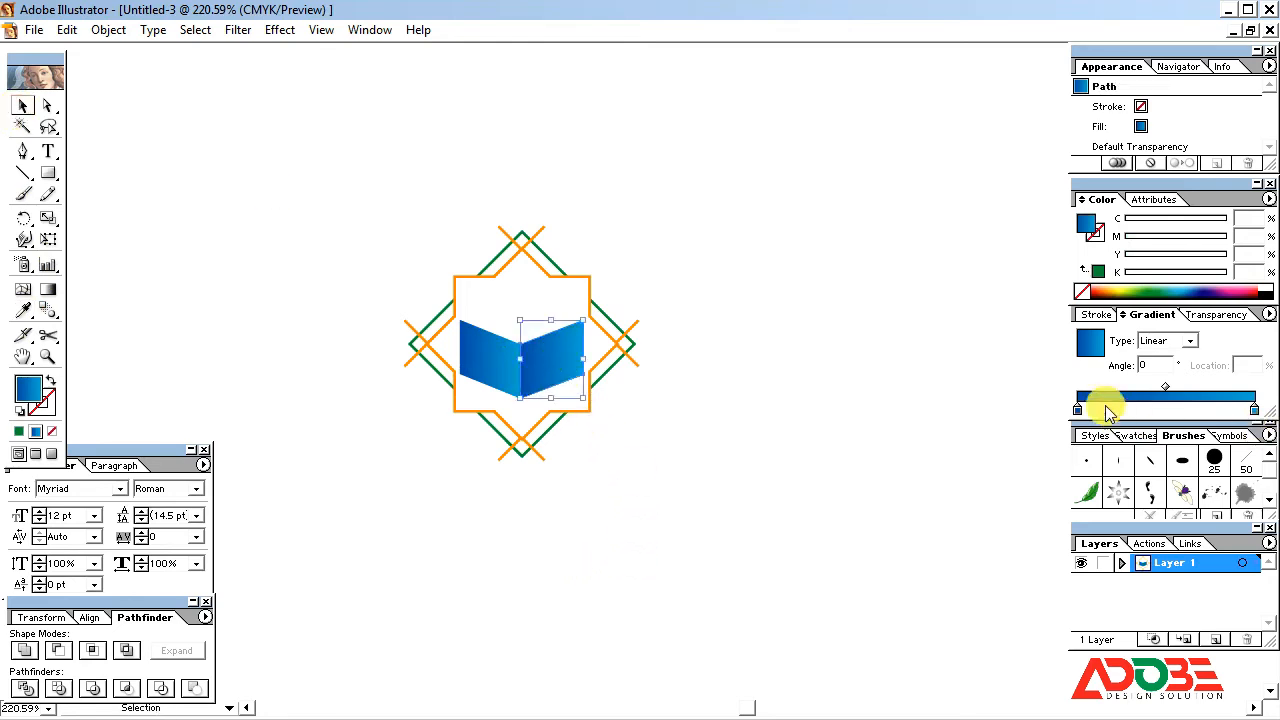
pyautogui.click(855, 452)
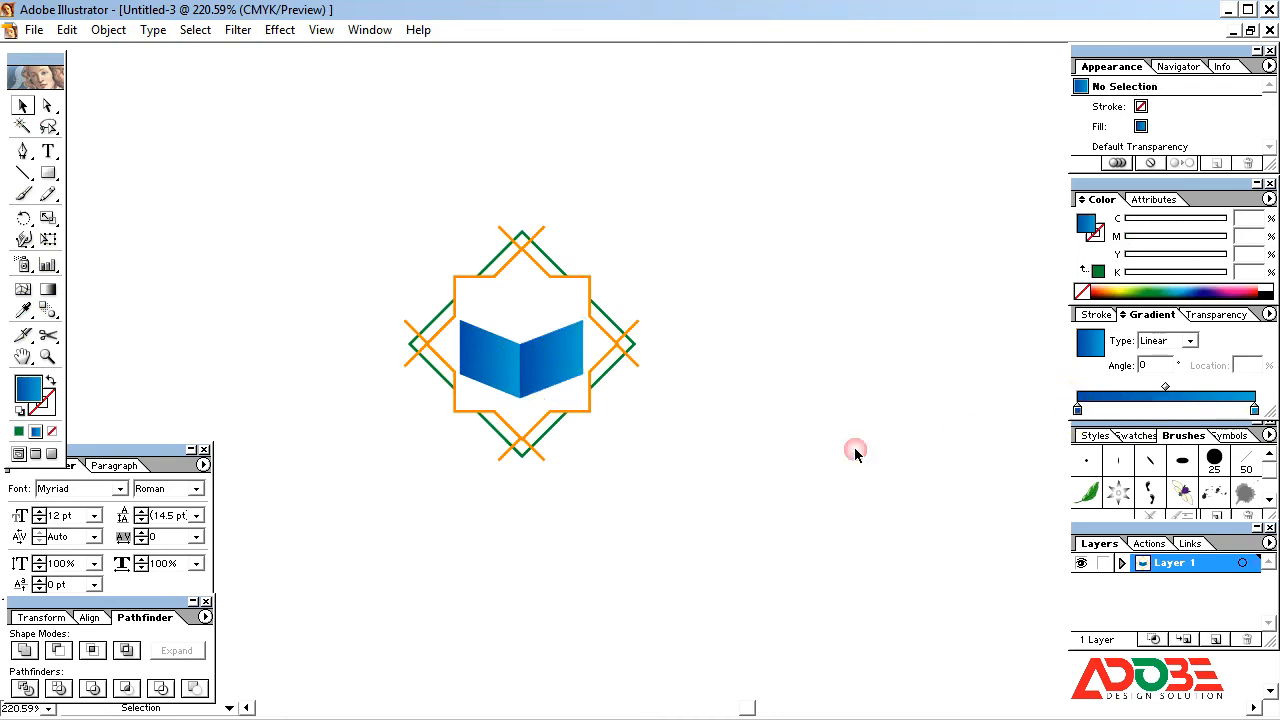
pyautogui.click(556, 360)
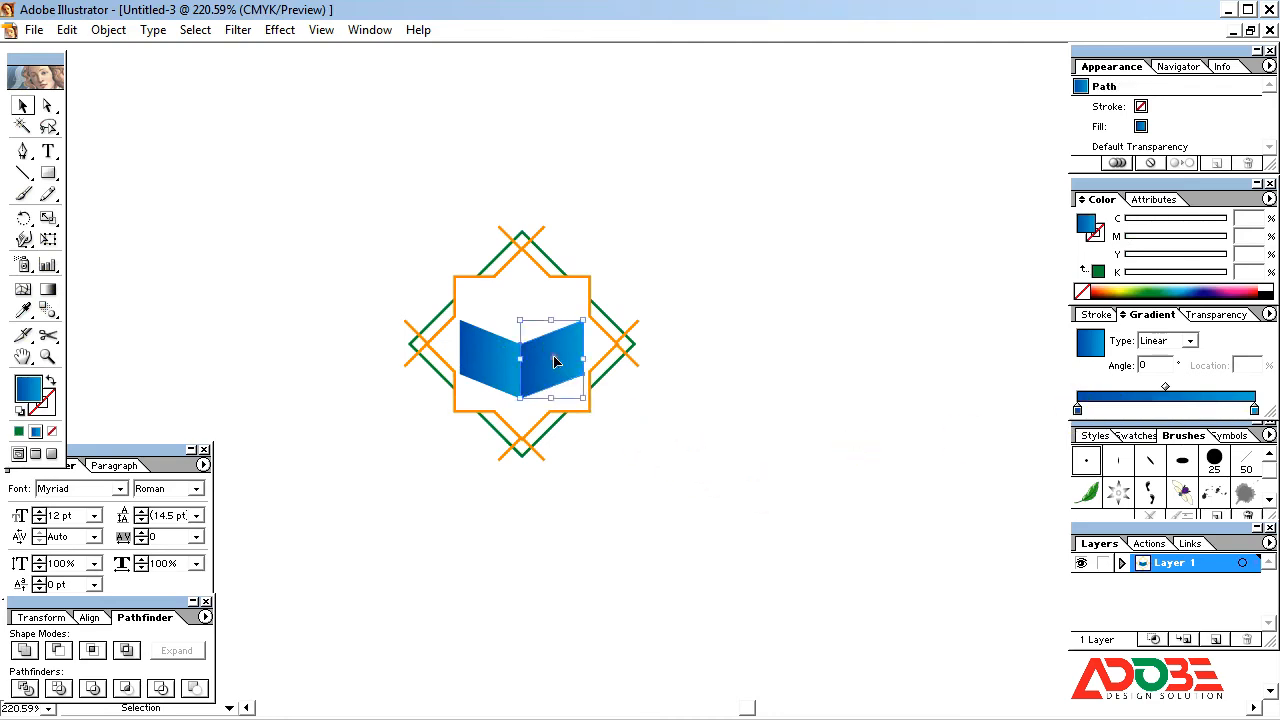
pyautogui.click(1078, 410)
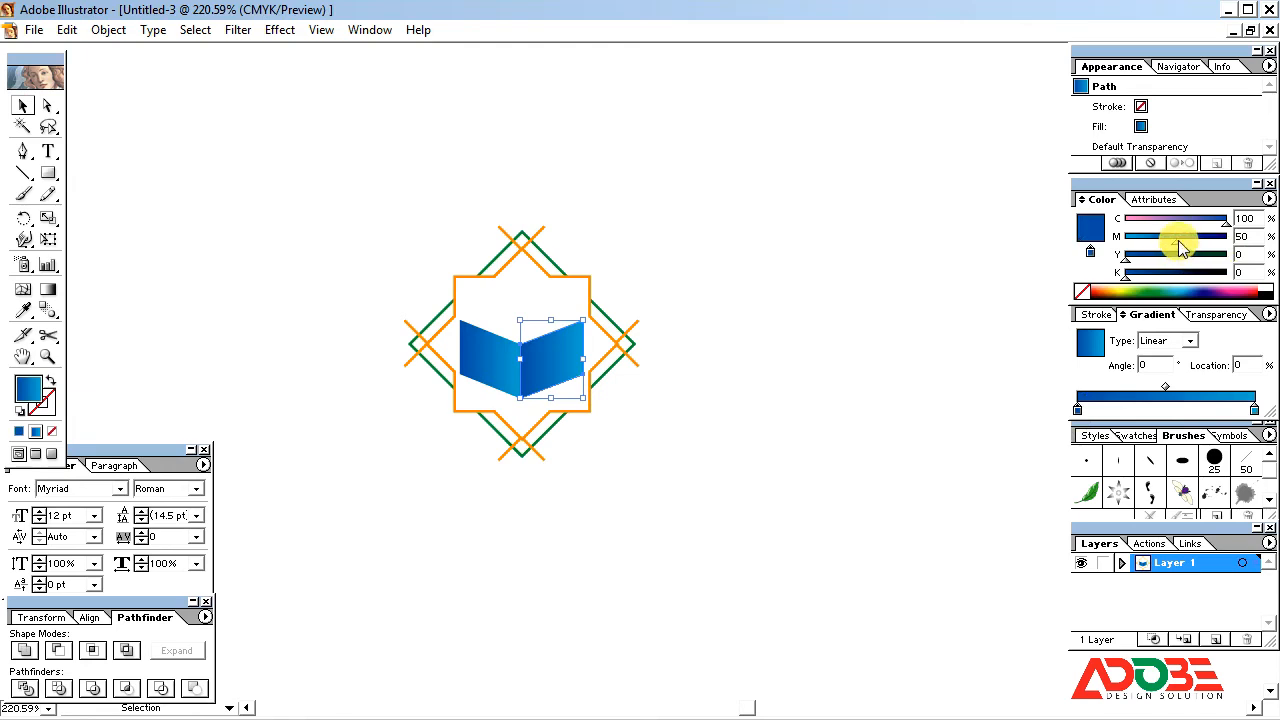
pyautogui.moveTo(1178, 240); pyautogui.dragTo(1080, 245)
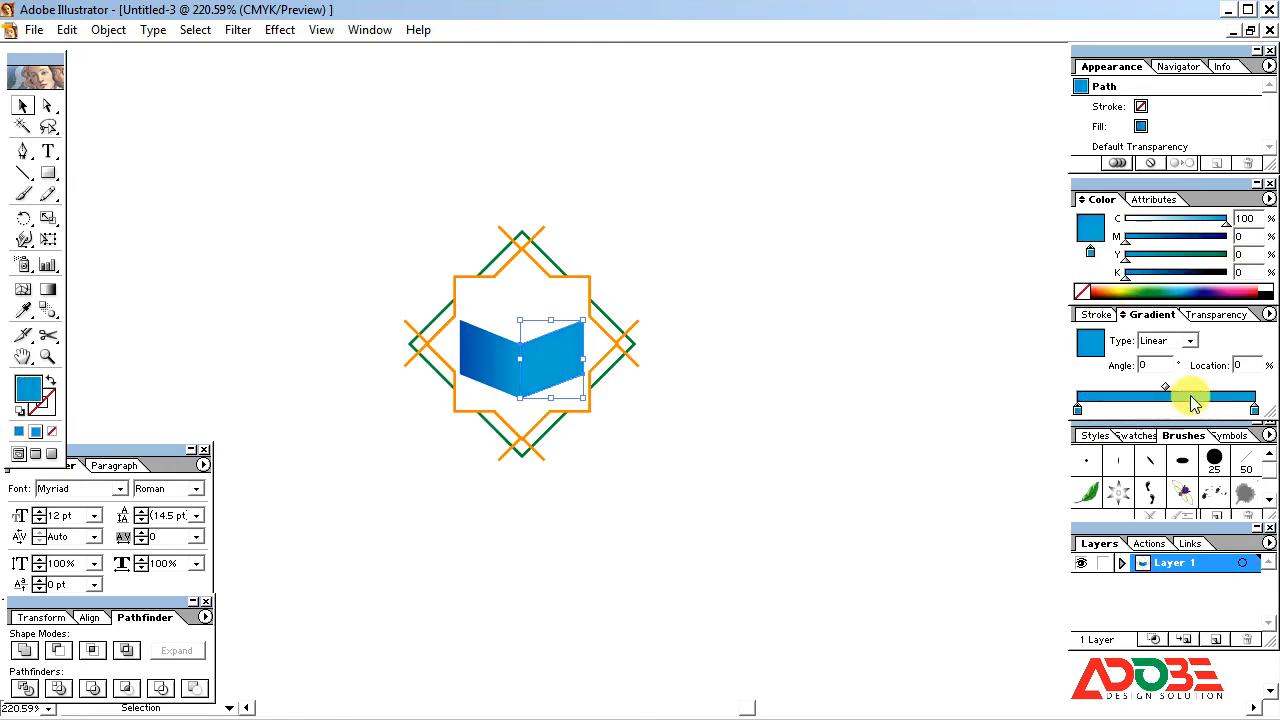
# Set the end stop of the right half's gradient to a CMYK blue with C 100, M 50, Y 0, K 0.
pyautogui.click(1255, 410)
pyautogui.click(1244, 236)
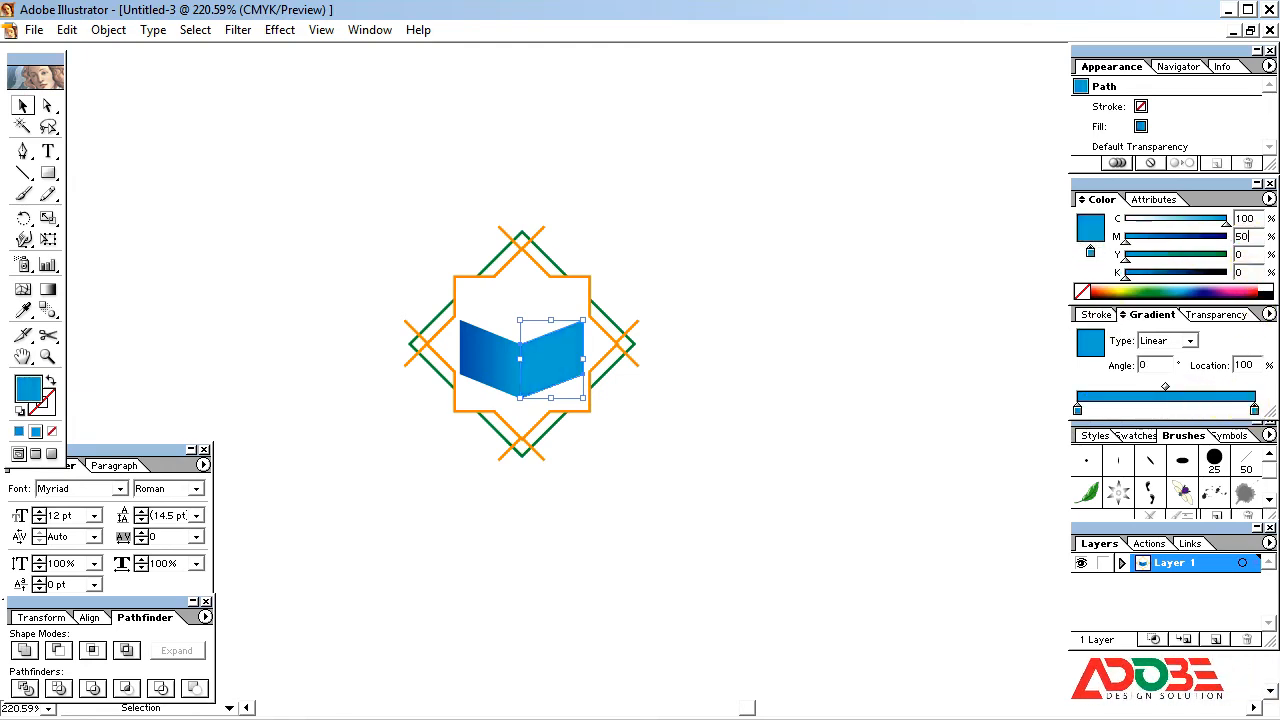
pyautogui.write('50')
pyautogui.press('Return')
pyautogui.click(871, 359)
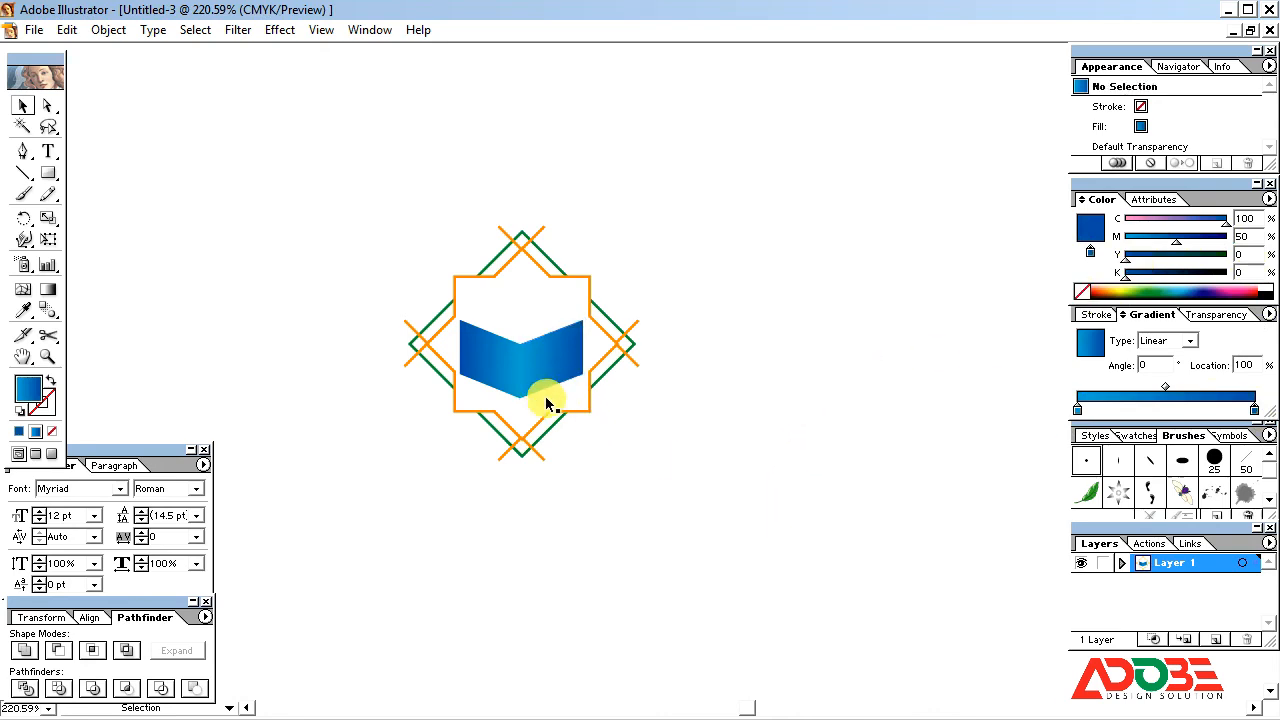
pyautogui.click(497, 357)
pyautogui.click(543, 359)
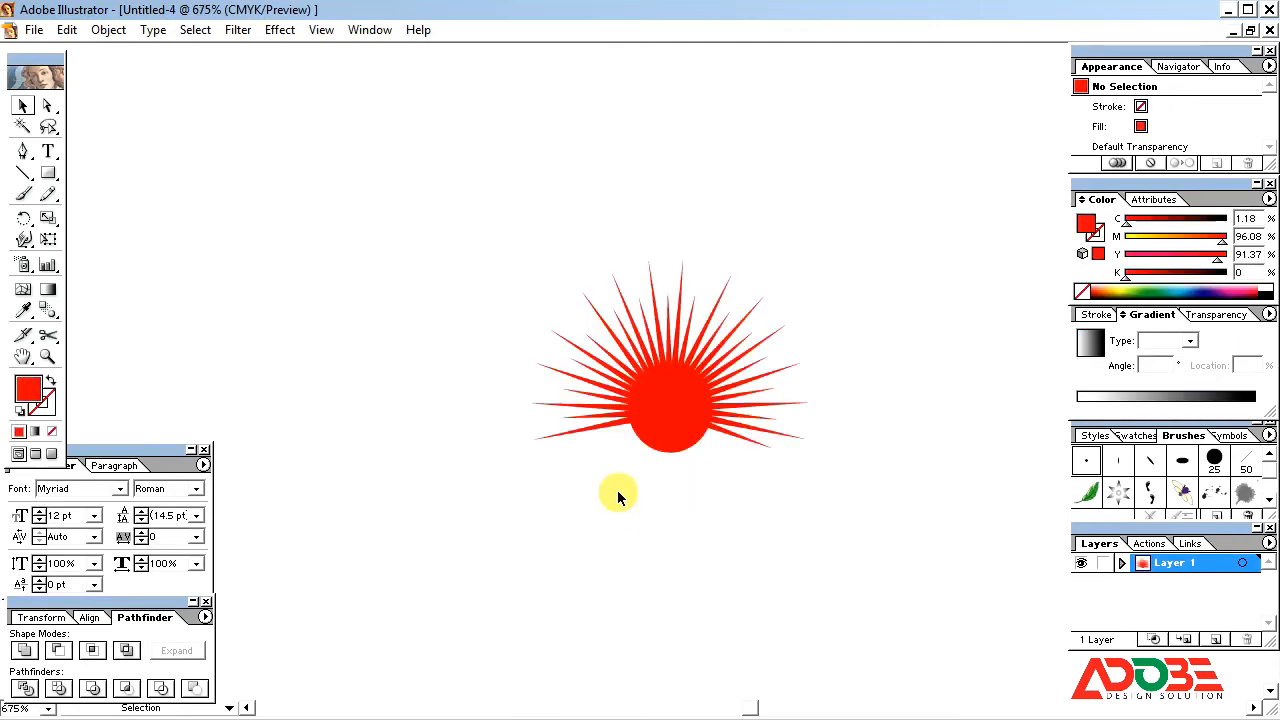
# Move the red sunburst from Untitled-4 into the logo document and centre it over the upper edge of the book.
pyautogui.click(700, 420)
pyautogui.press('Delete')
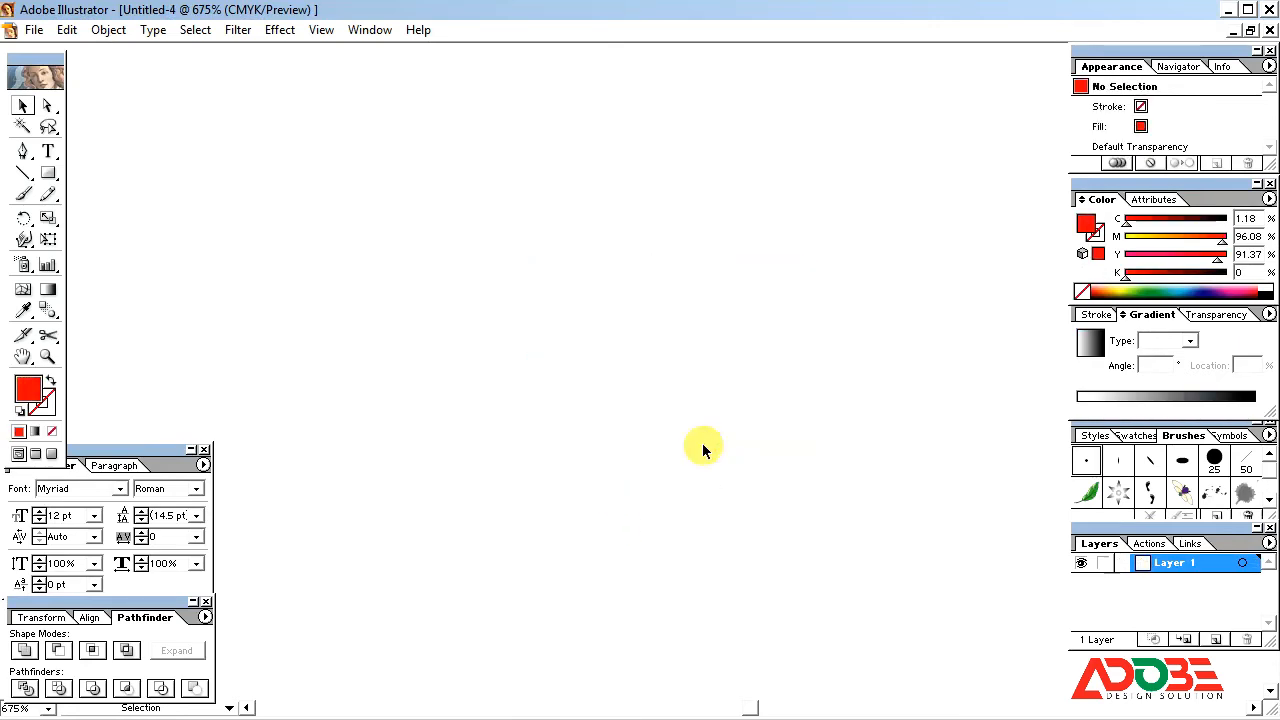
pyautogui.hotkey('ctrl', 'Tab')
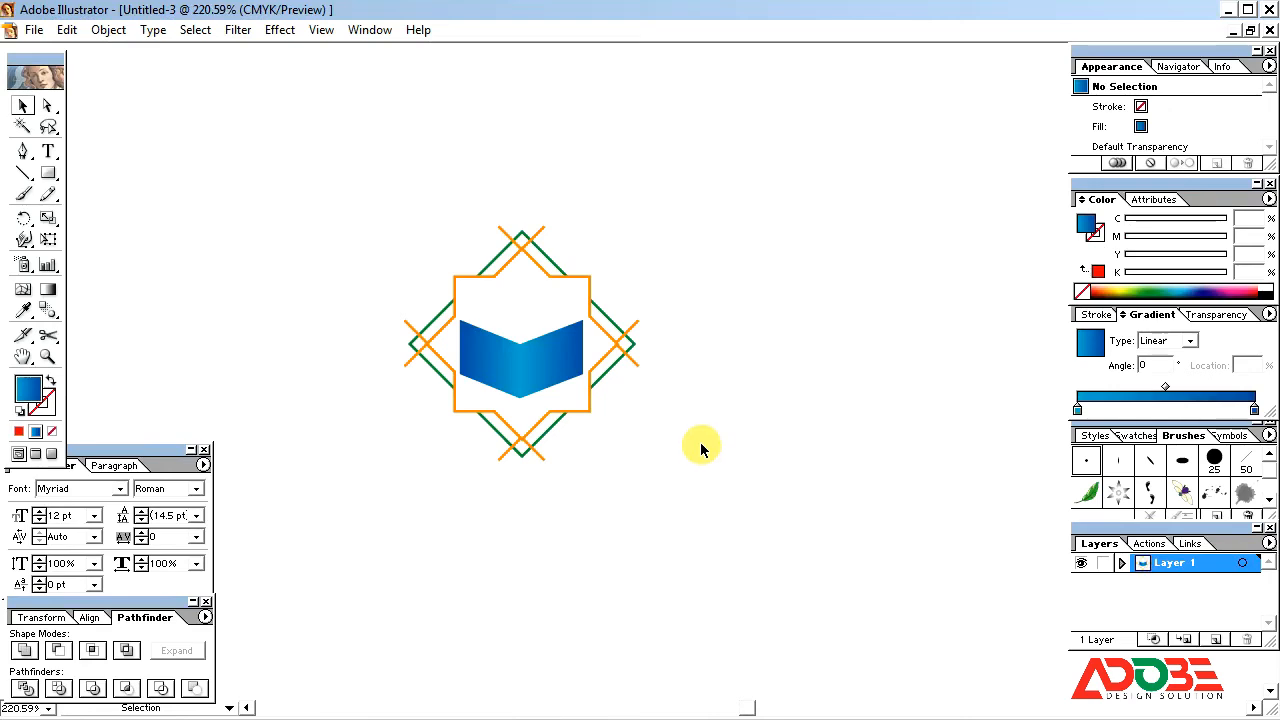
pyautogui.hotkey('ctrl', 'v')
pyautogui.moveTo(623, 391); pyautogui.dragTo(529, 347)
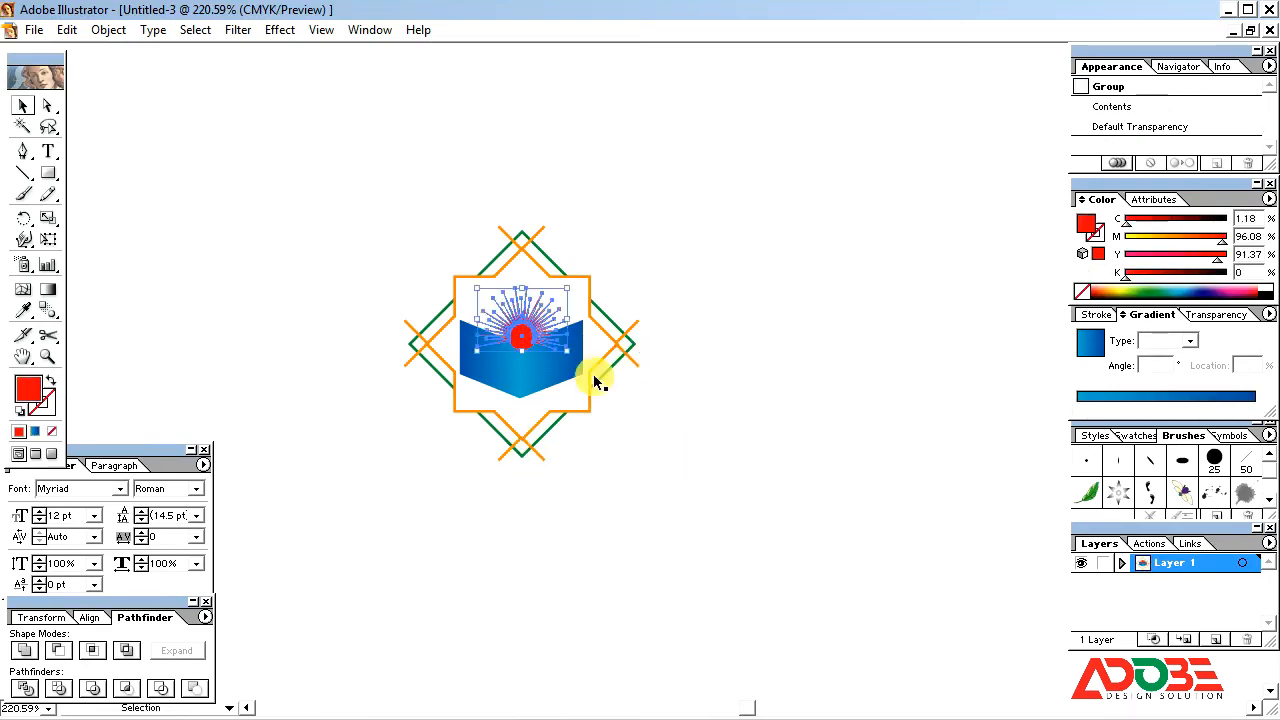
pyautogui.click(726, 367)
# Send the red sunburst behind both halves of the book.
pyautogui.click(506, 327)
pyautogui.hotkey('ctrl', '[')
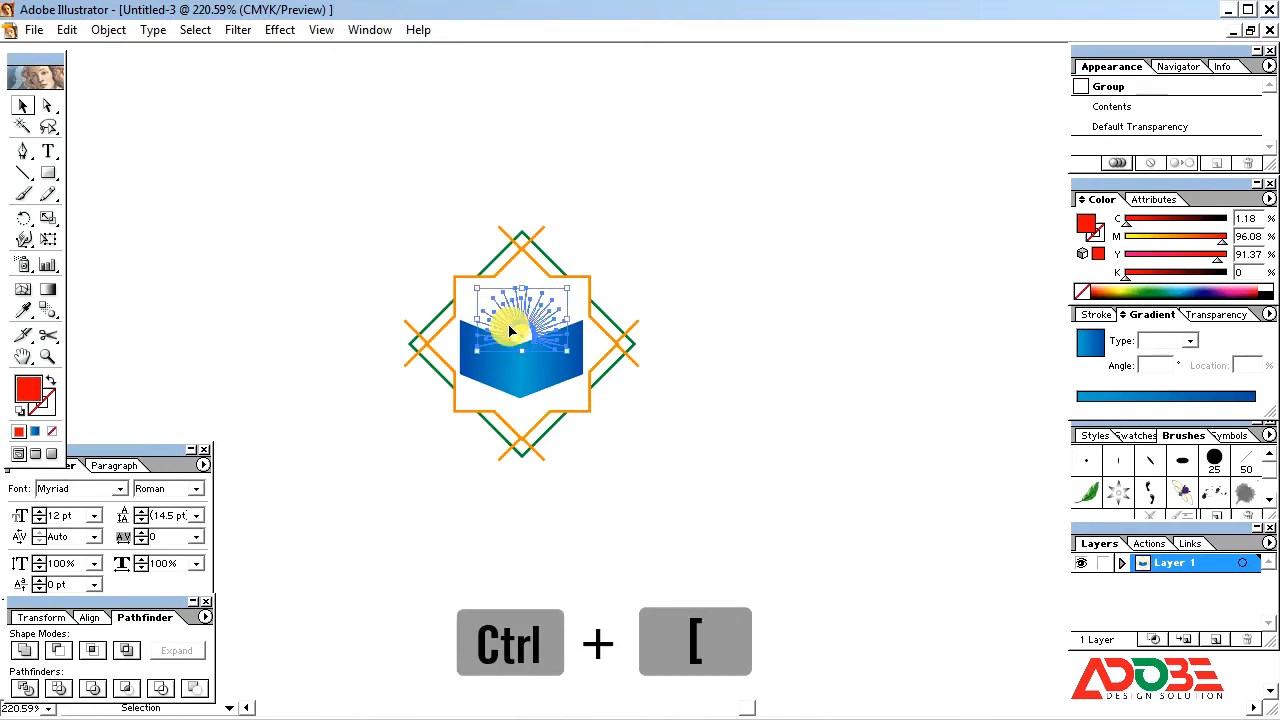
pyautogui.click(664, 278)
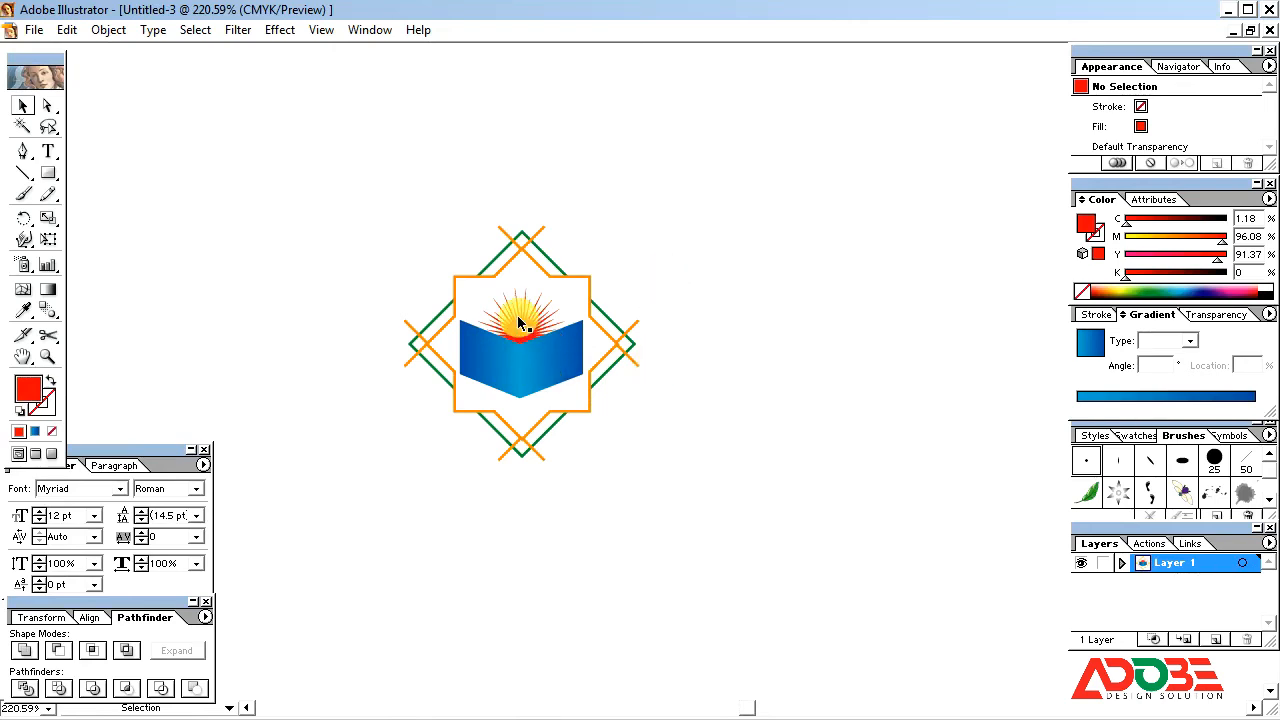
# Scale both book halves down slightly, and nudge the book and sunburst up together inside the ornament.
pyautogui.click(571, 357)
pyautogui.keyDown('shift'); pyautogui.click(499, 366); pyautogui.keyUp('shift')
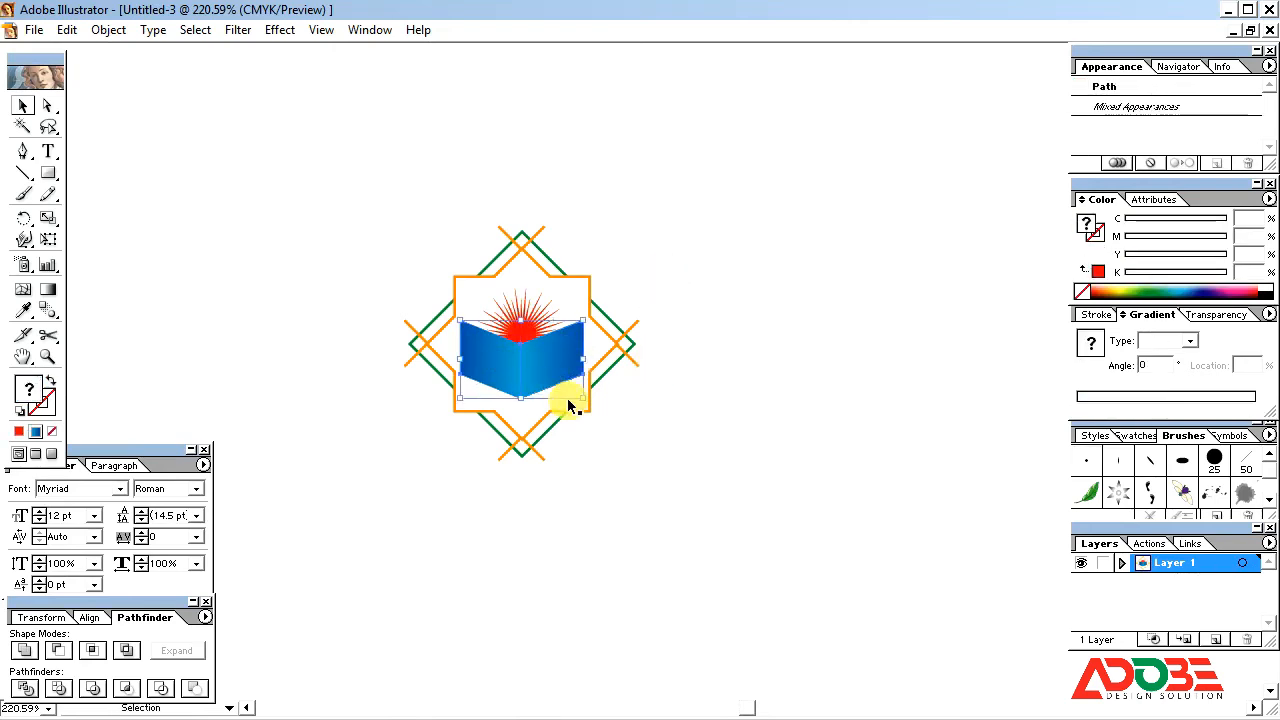
pyautogui.hotkey('ctrl', '[')
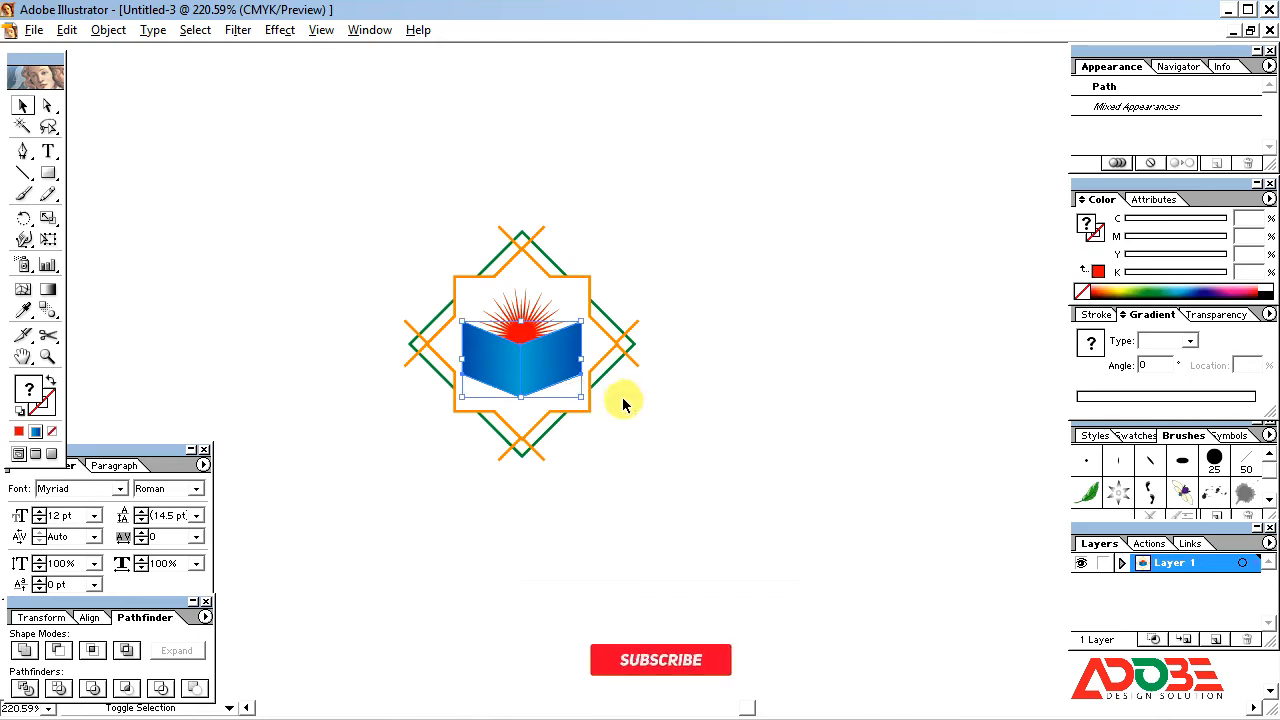
pyautogui.keyDown('shift'); pyautogui.click(548, 302); pyautogui.keyUp('shift')
pyautogui.press('Up')
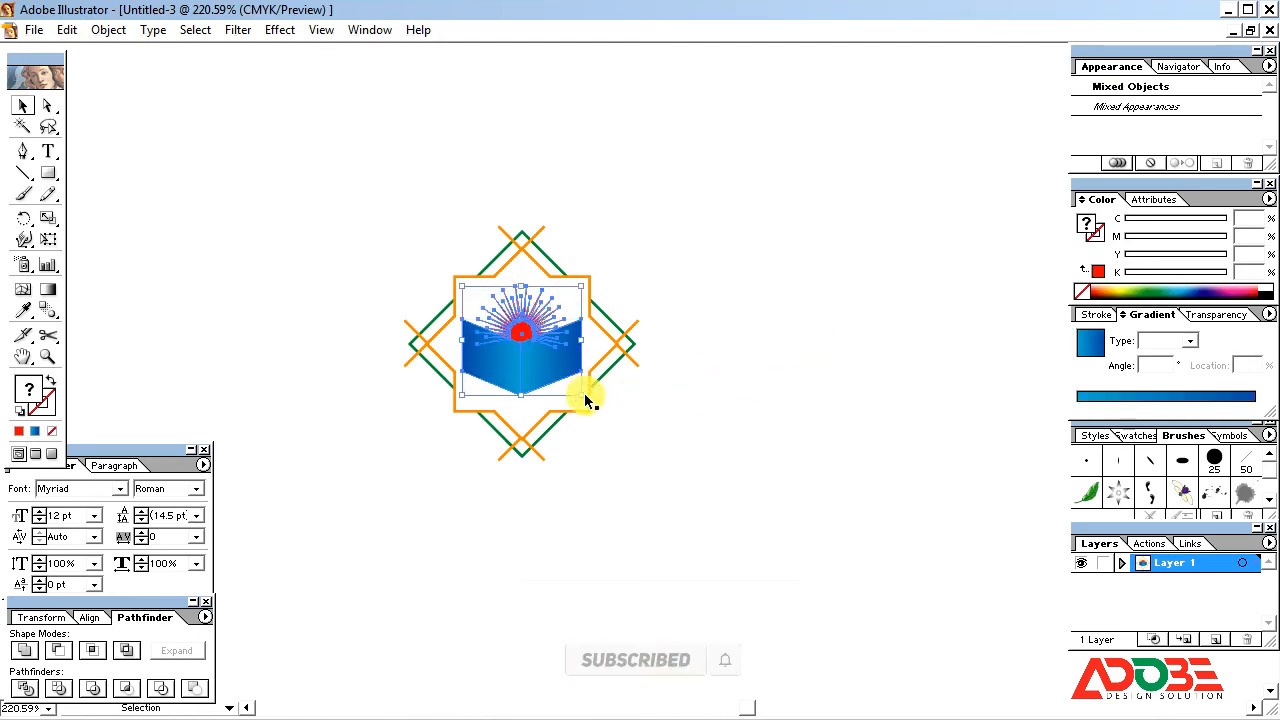
pyautogui.click(780, 333)
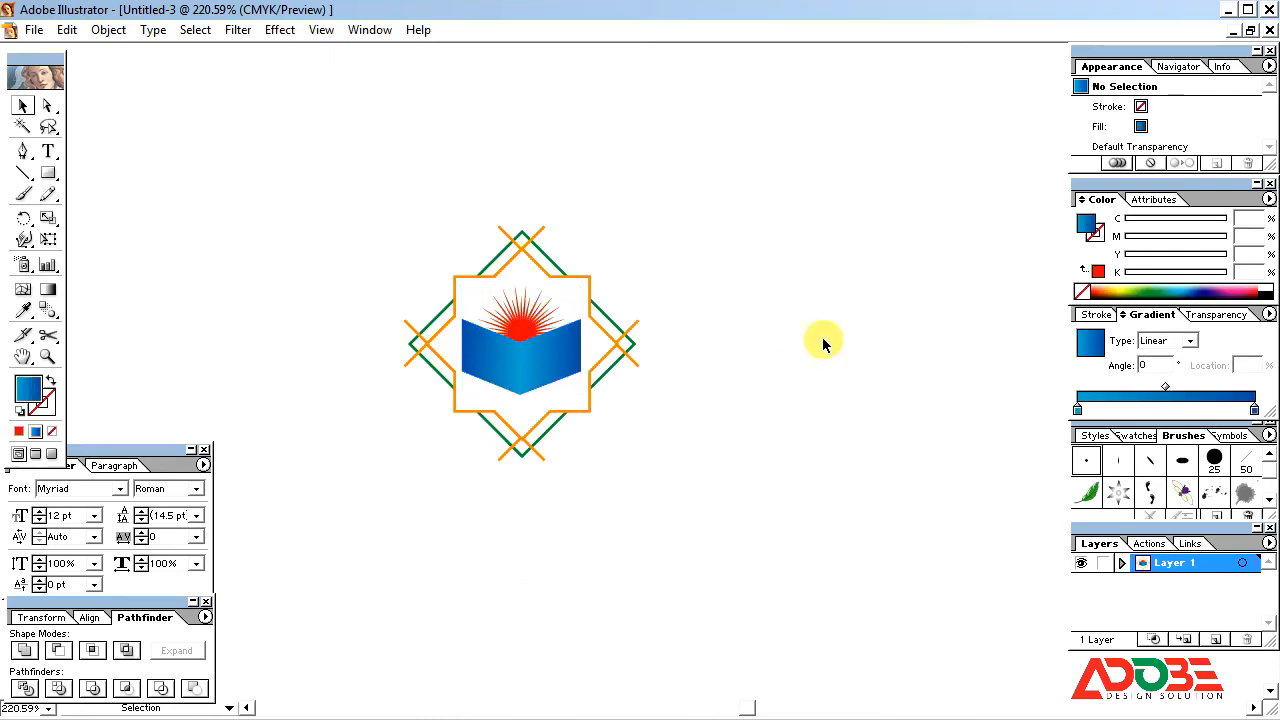
# Narrow both book halves symmetrically about their centre to widen the gaps to the orange outline.
pyautogui.click(565, 360)
pyautogui.keyDown('shift'); pyautogui.click(486, 362); pyautogui.keyUp('shift')
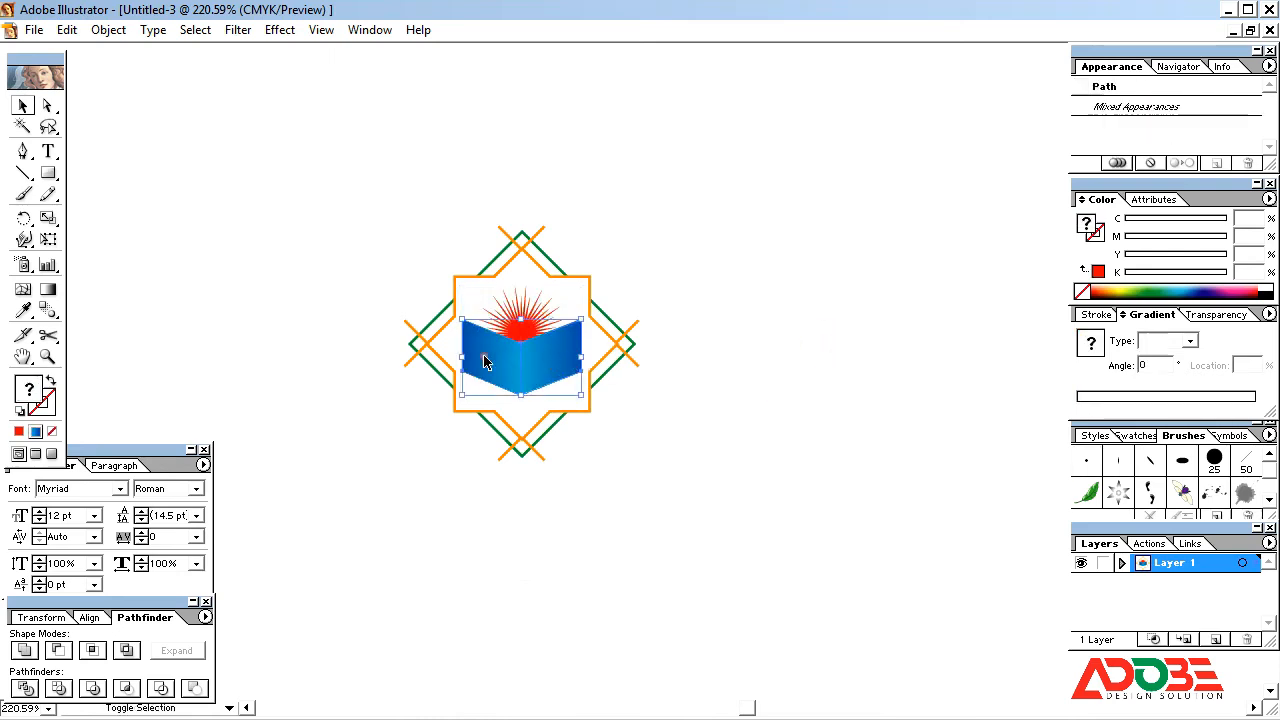
pyautogui.moveTo(584, 357); pyautogui.dragTo(582, 357)
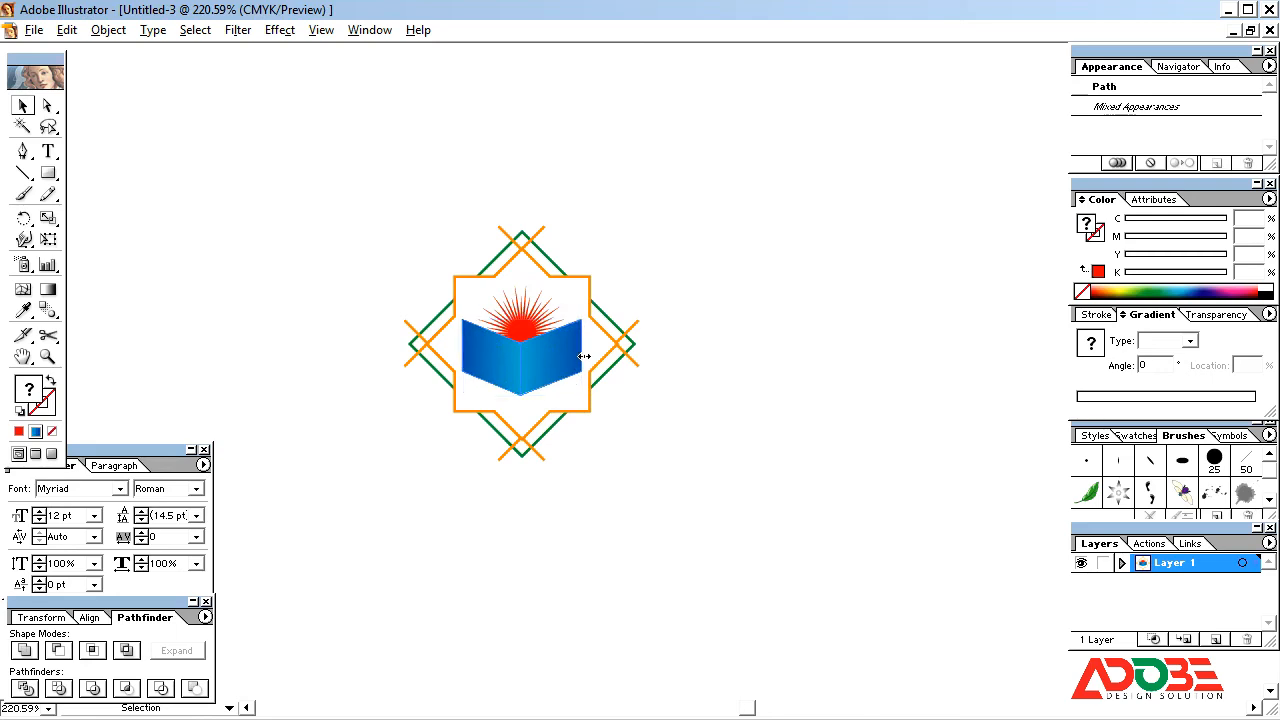
pyautogui.moveTo(580, 357); pyautogui.dragTo(575, 357)
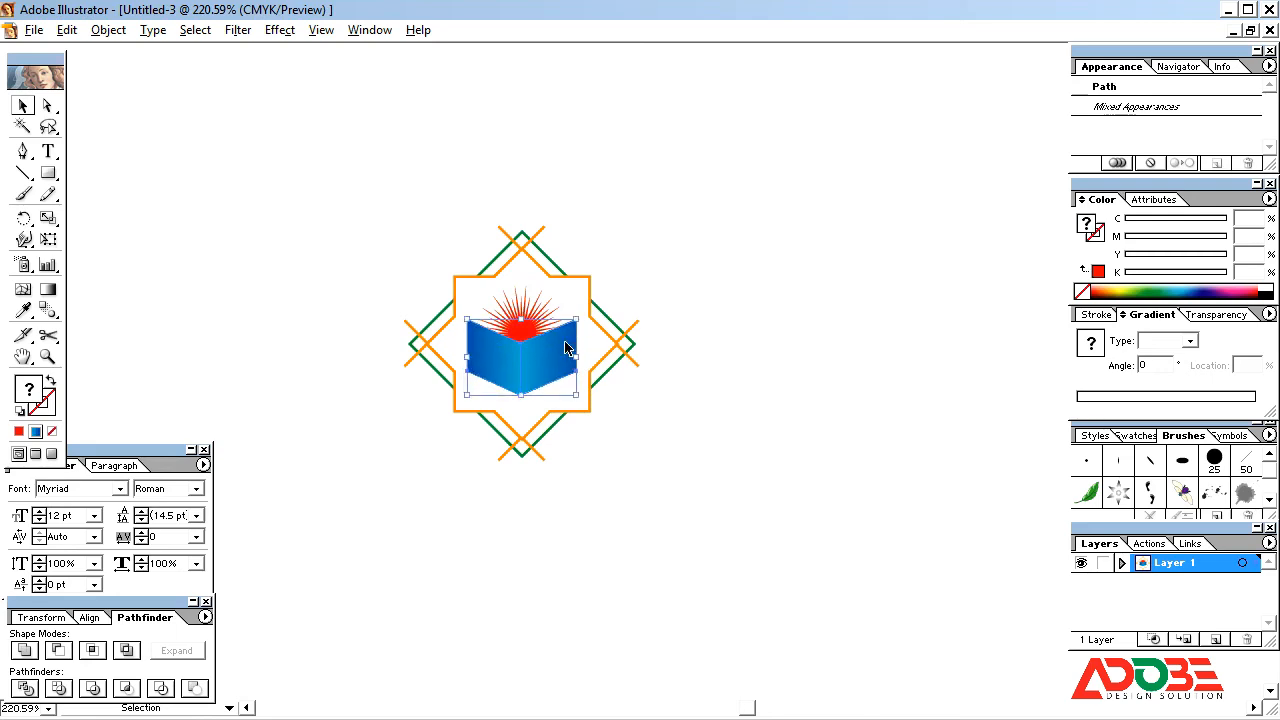
pyautogui.click(770, 404)
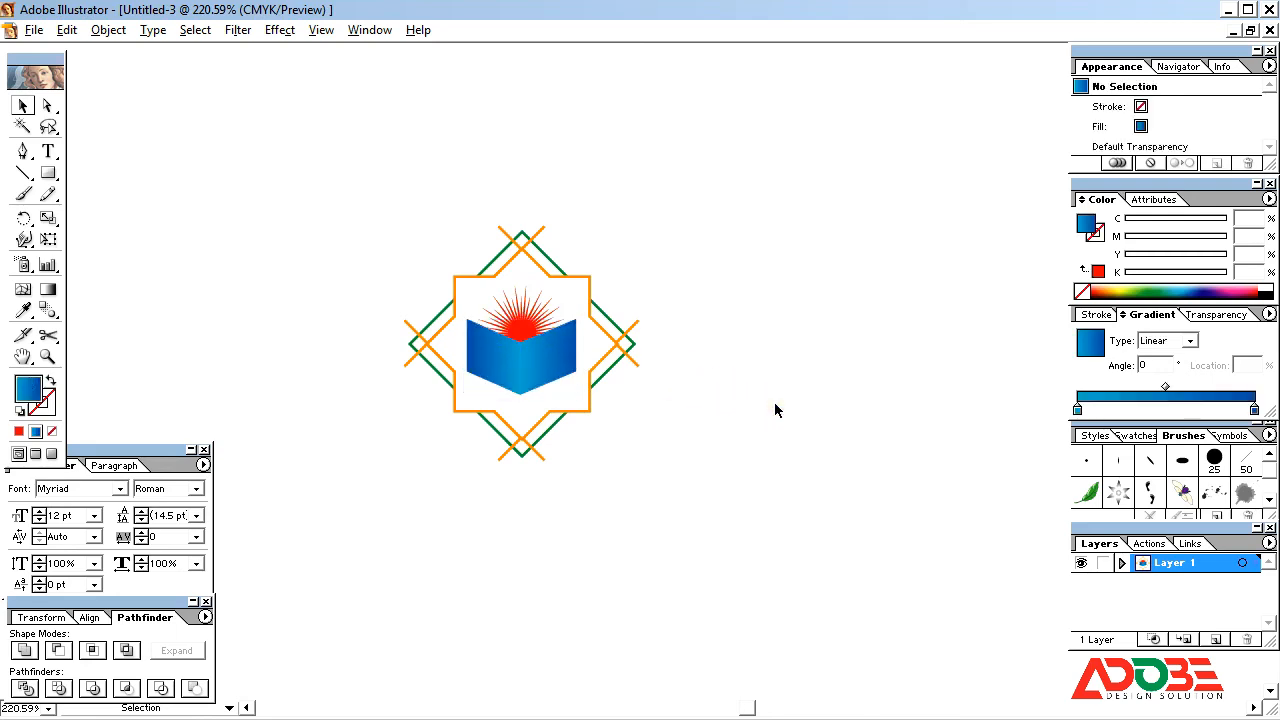
pyautogui.click(534, 324)
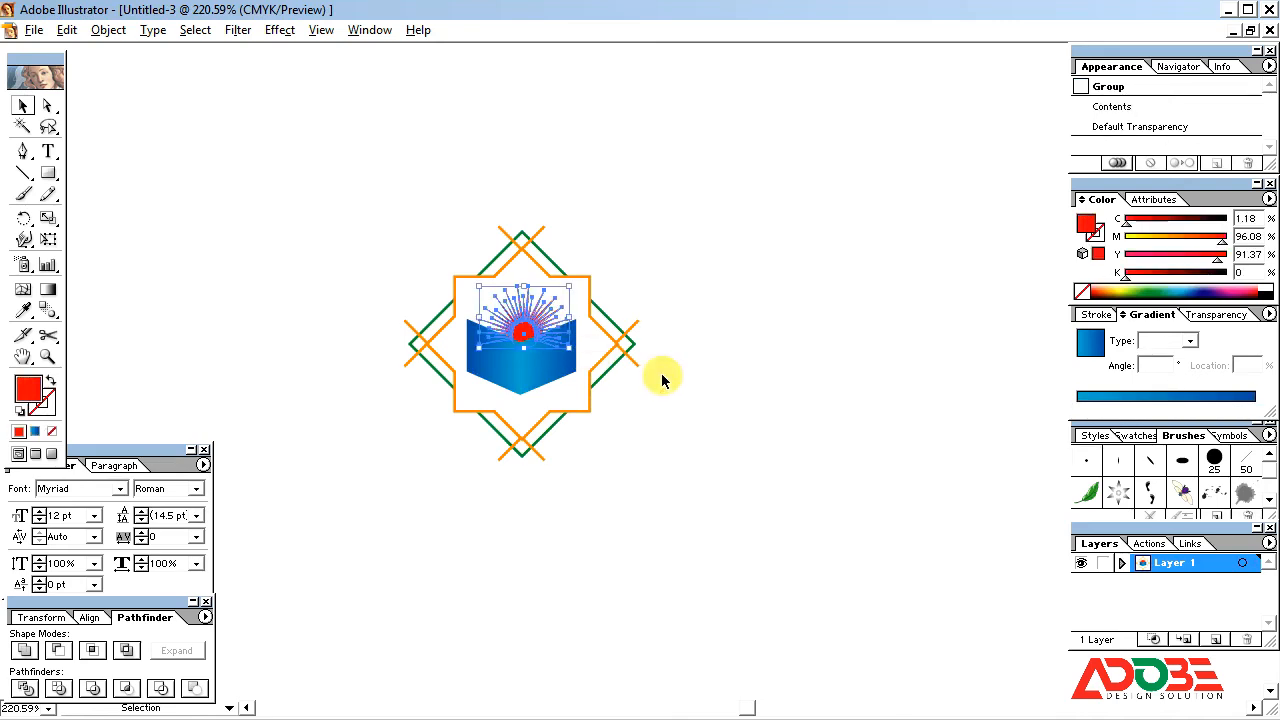
pyautogui.click(789, 321)
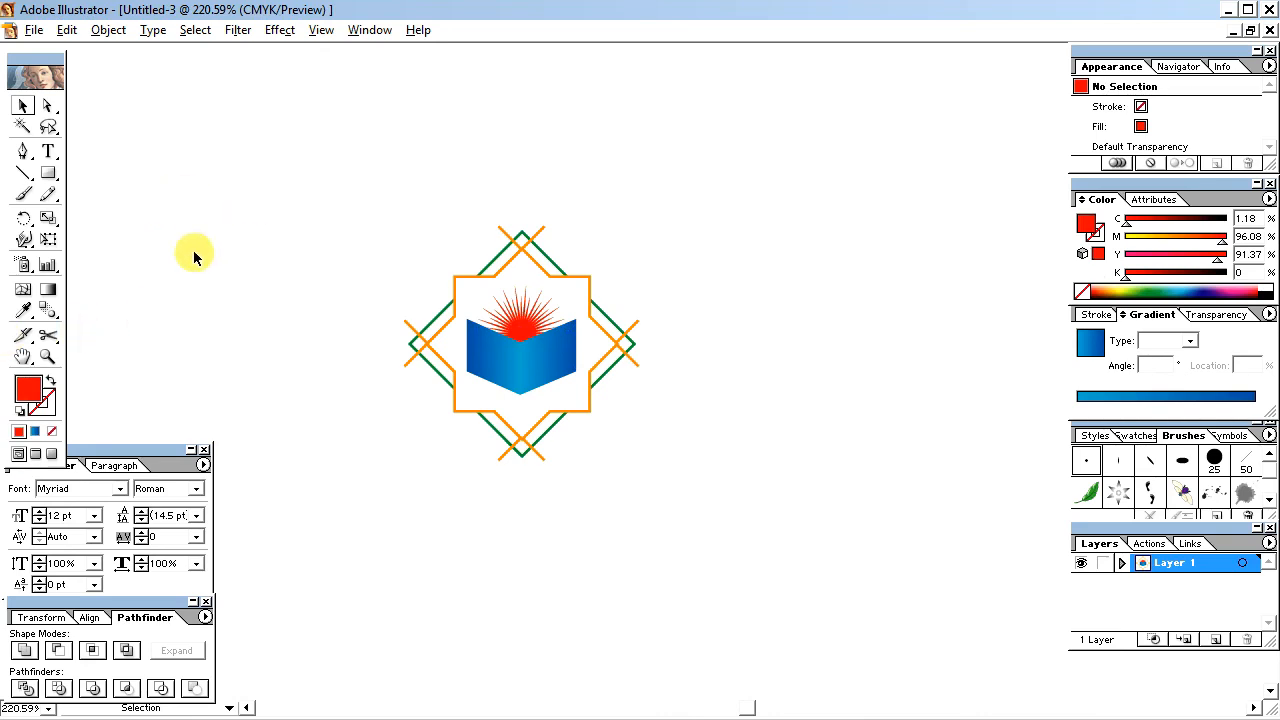
# Add the text "COMPANY NAME" below the ornament and set it in Myriad Bold.
pyautogui.click(49, 151)
pyautogui.click(510, 500)
pyautogui.write('CO')
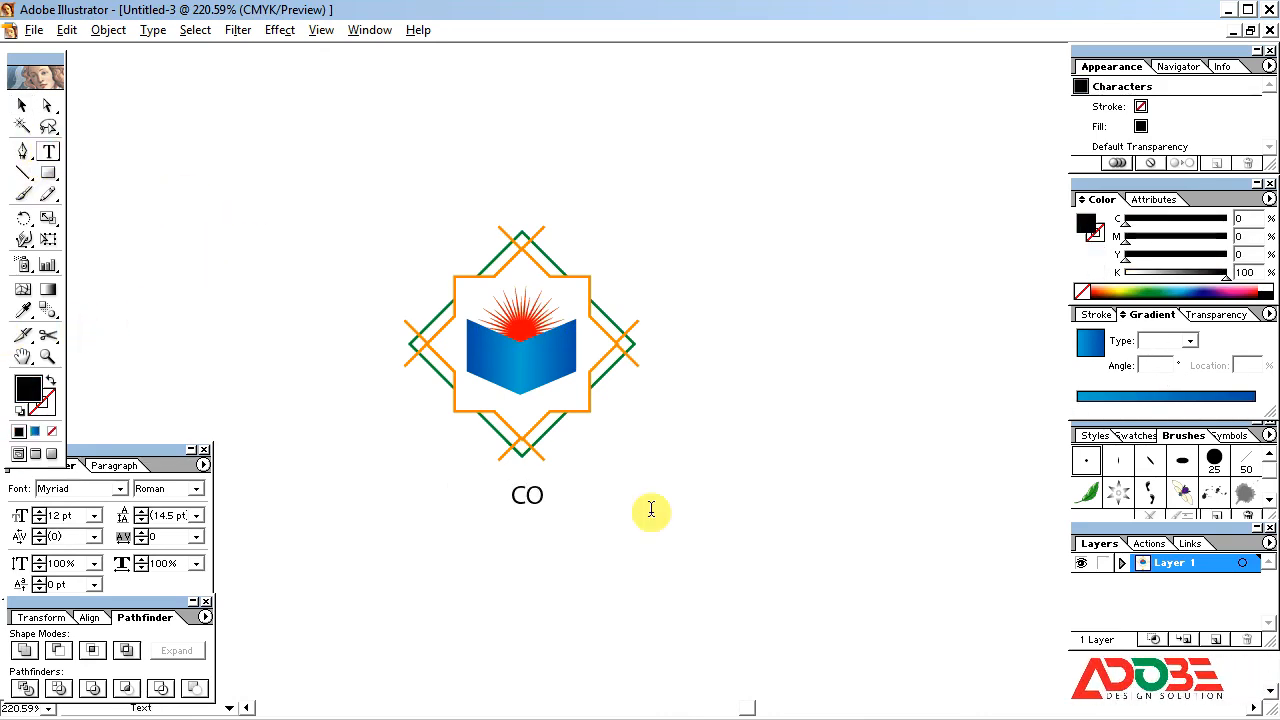
pyautogui.write('MPANY NAME')
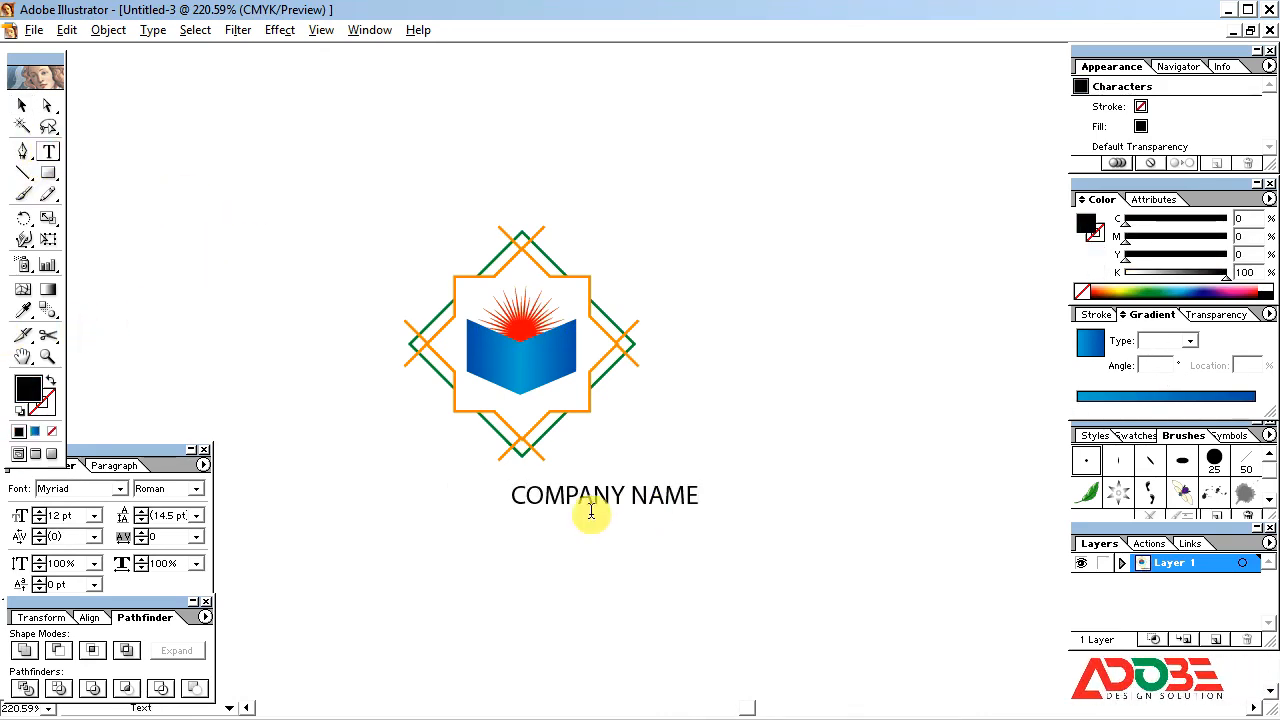
pyautogui.press('Escape')
pyautogui.click(198, 490)
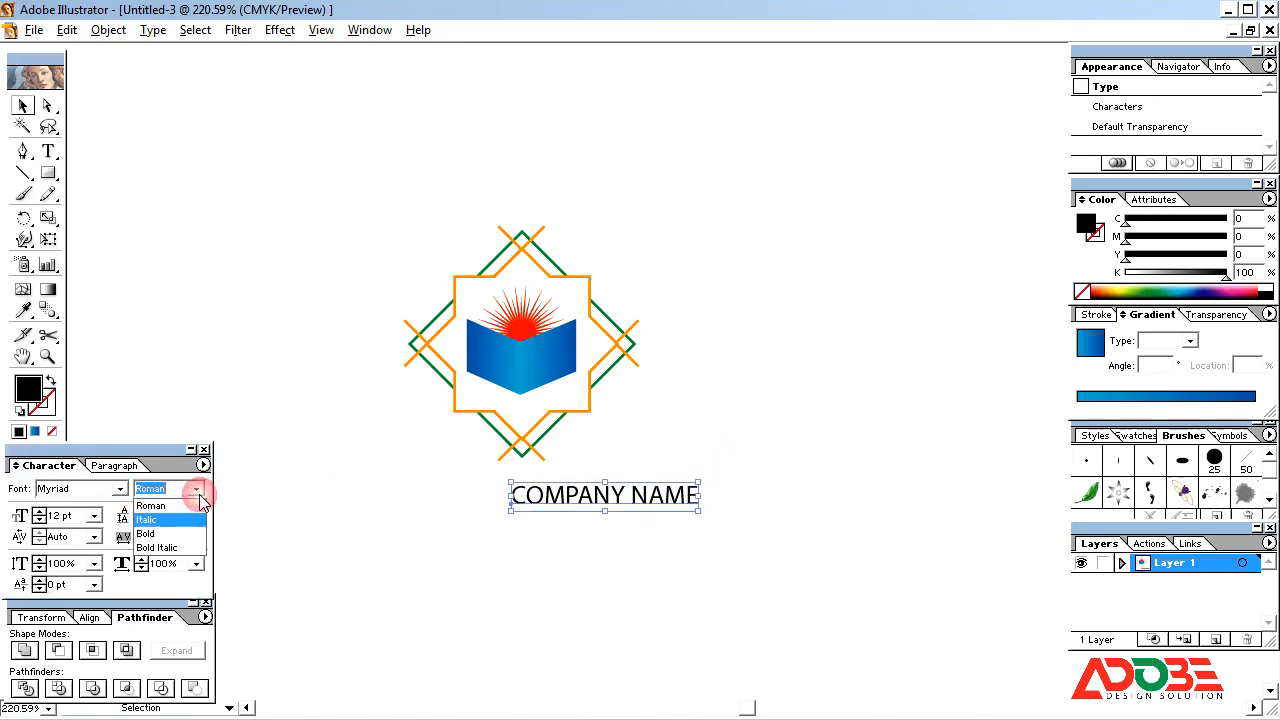
pyautogui.click(185, 530)
# Centre the "COMPANY NAME" text closely under the ornament and enlarge it to about 13.45 pt, matching the ornament's width.
pyautogui.moveTo(580, 509)
pyautogui.mouseDown()
pyautogui.moveTo(567, 491)
pyautogui.moveTo(586, 487)
pyautogui.mouseUp()
pyautogui.press('Right')
pyautogui.press('Right')
pyautogui.press('Right')
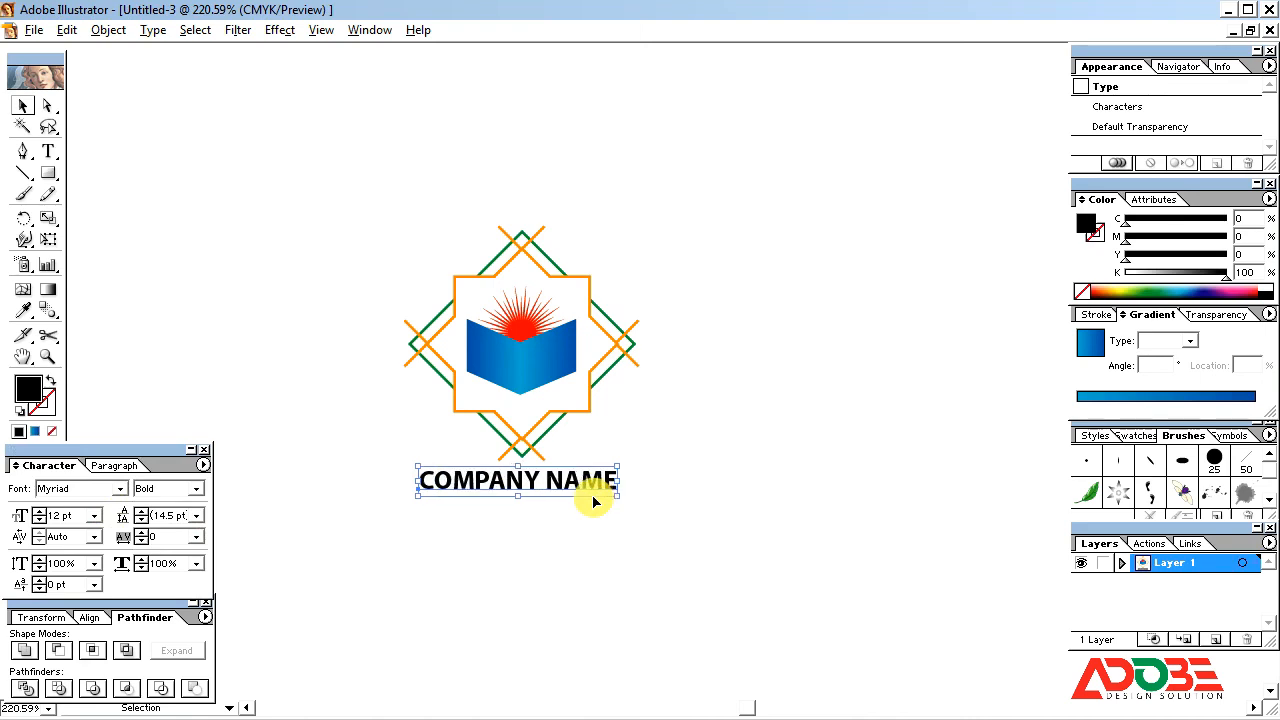
pyautogui.moveTo(620, 496); pyautogui.dragTo(632, 498)
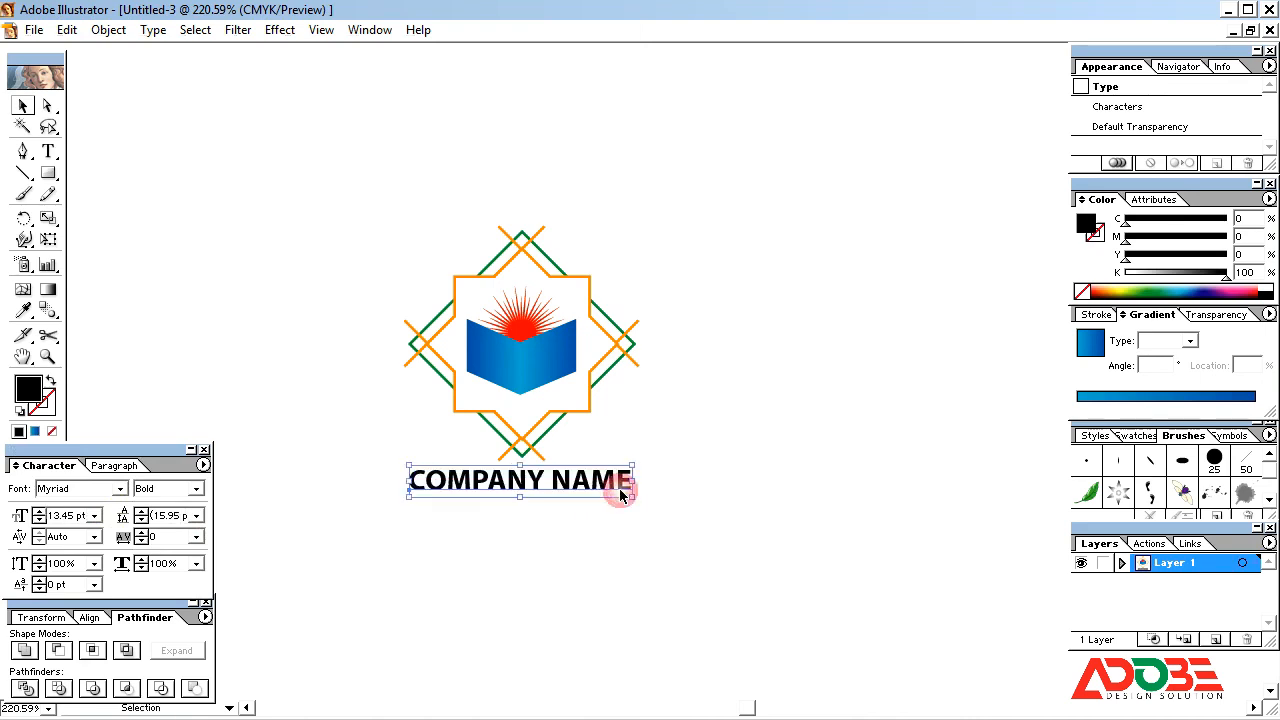
pyautogui.click(654, 548)
# Set the stroke weight of the green diamond outline and the orange tip segments crossing it to 1.7 pt.
pyautogui.moveTo(222, 177); pyautogui.dragTo(300, 207)
pyautogui.moveTo(834, 366); pyautogui.dragTo(780, 240)
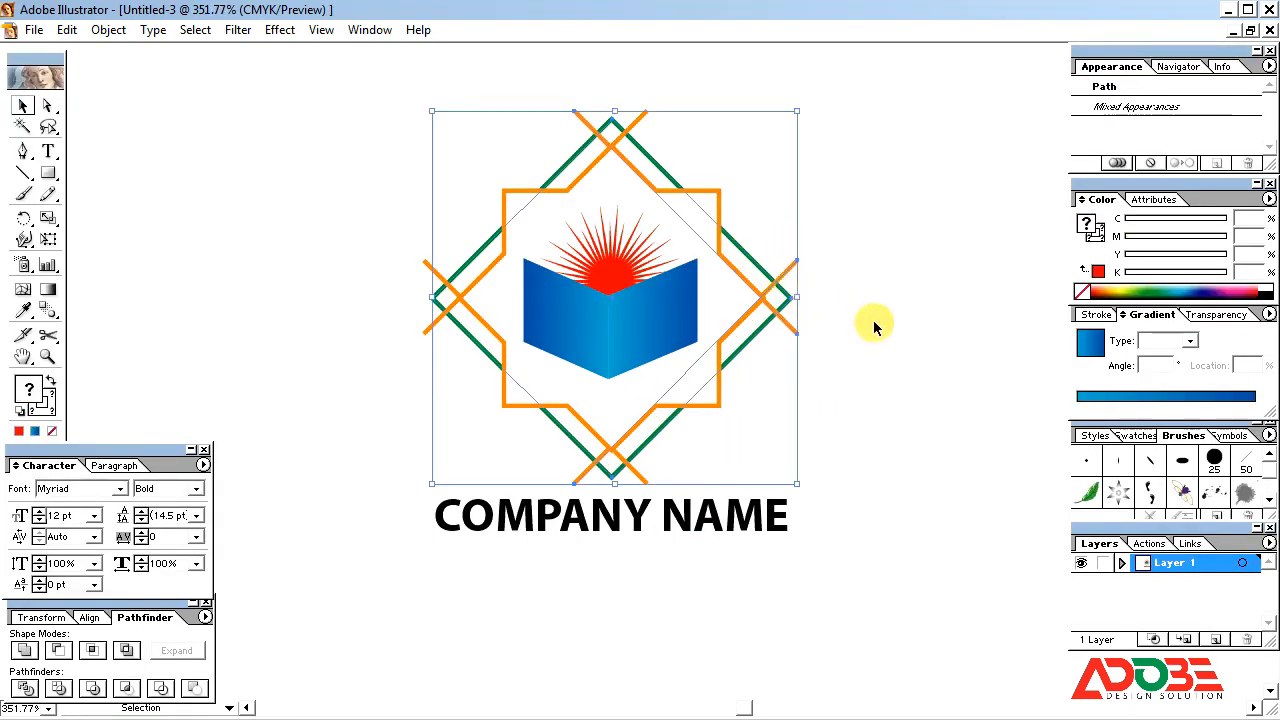
pyautogui.click(1098, 315)
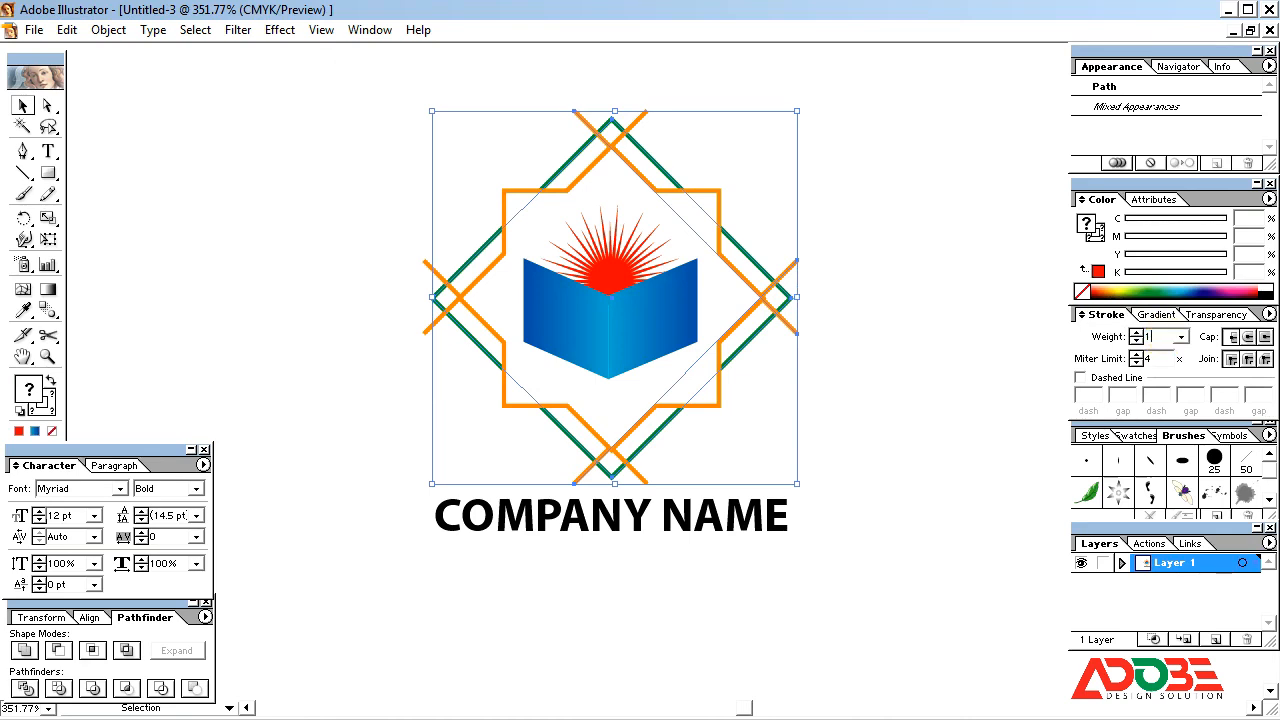
pyautogui.press('Return')
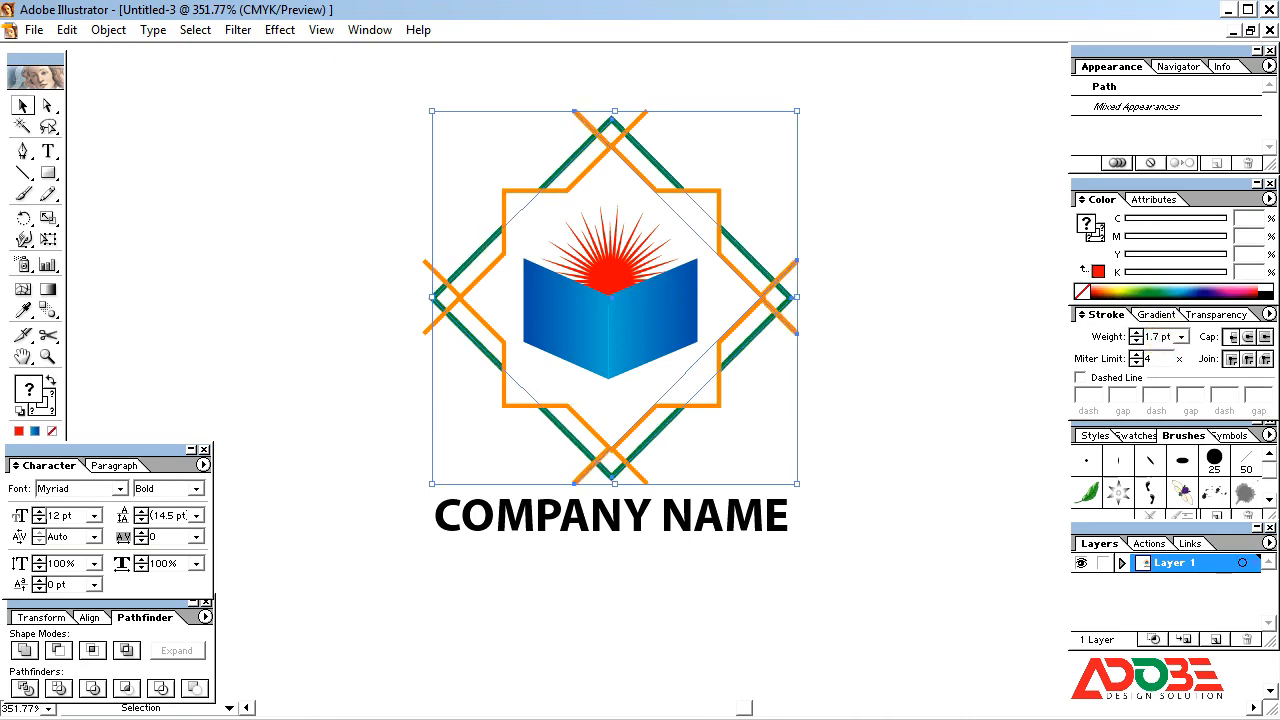
pyautogui.click(1156, 337)
pyautogui.click(982, 344)
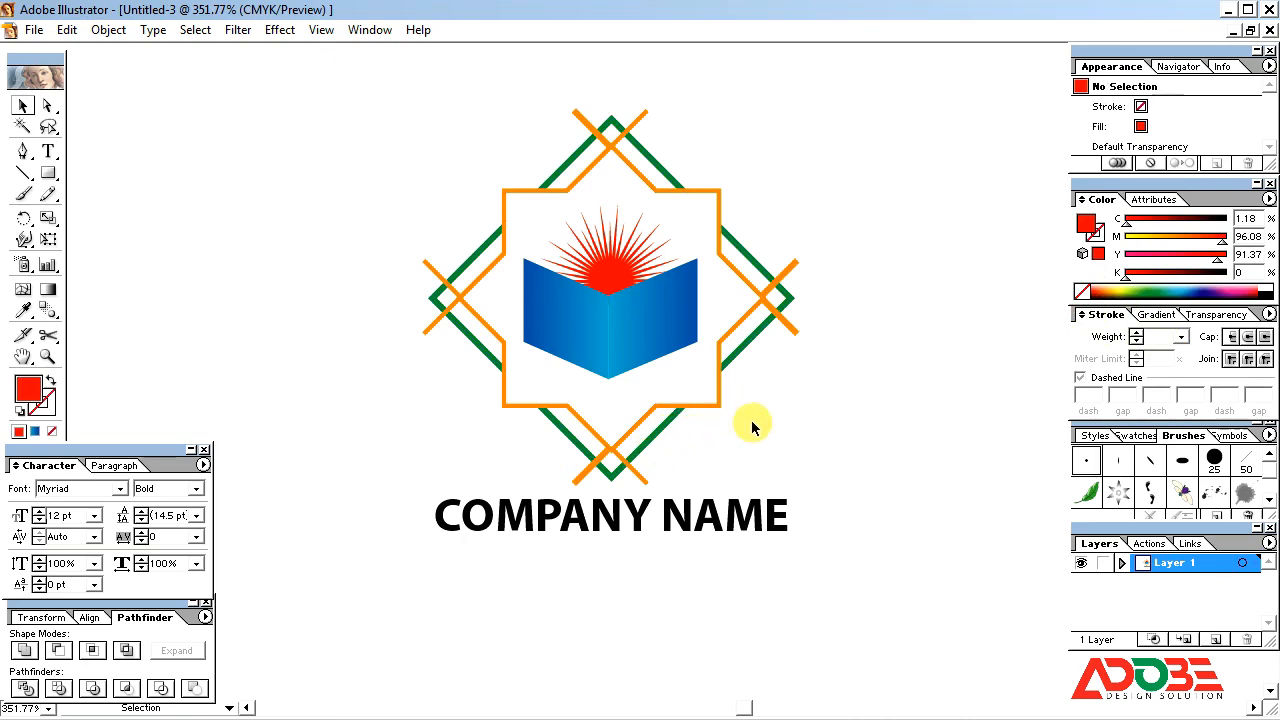
pyautogui.hotkey('ctrl', '-')
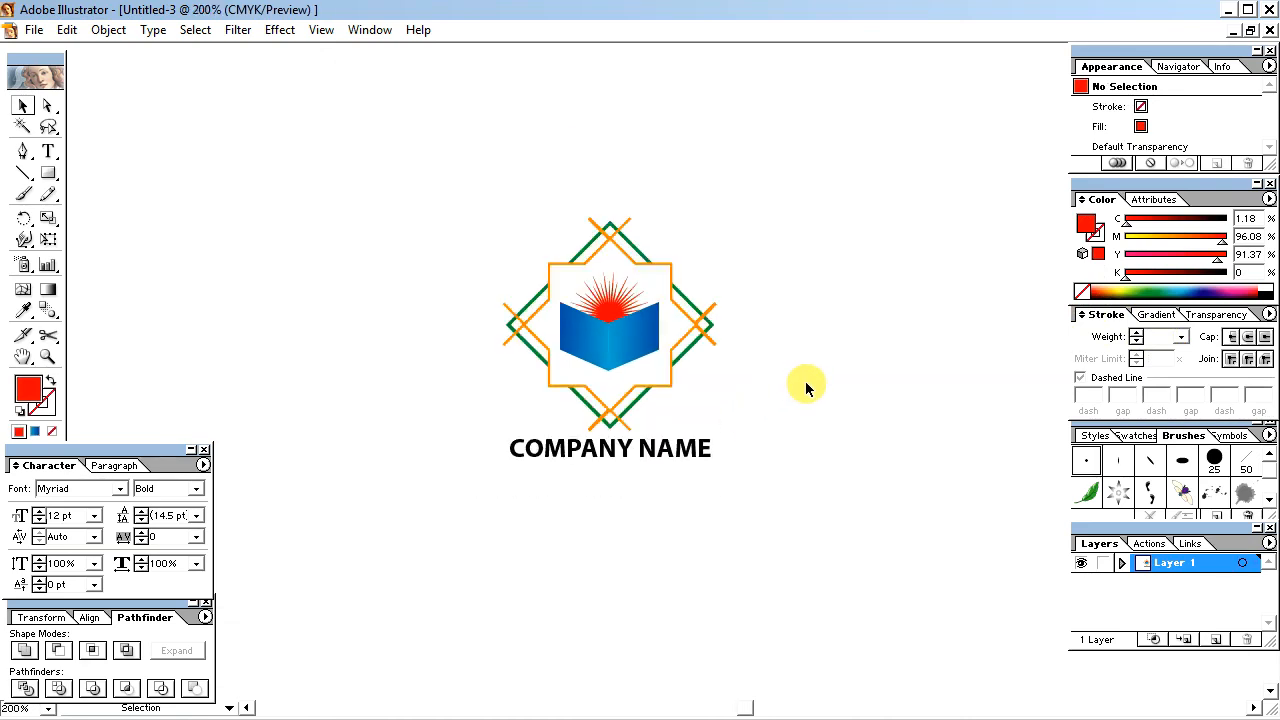